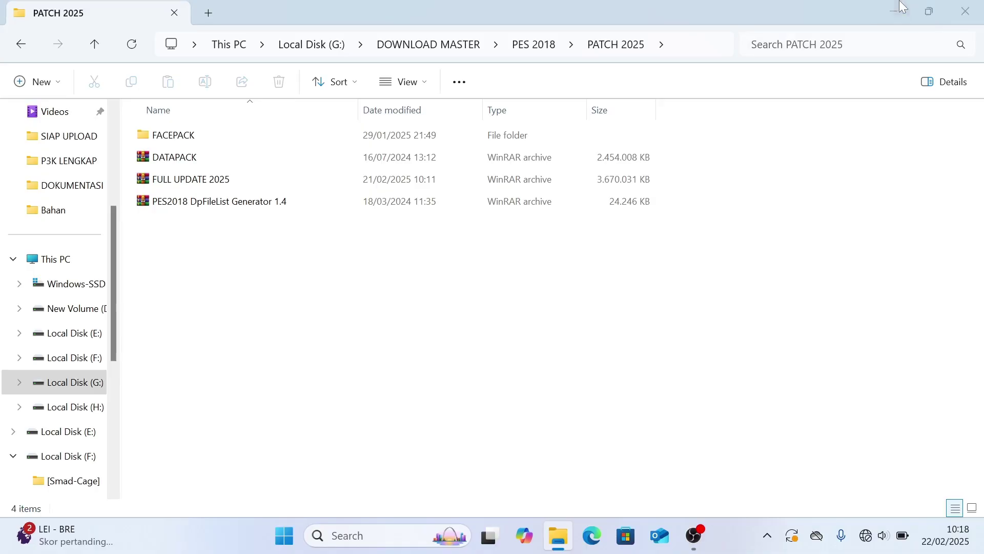
Minimize the PATCH 2025 window and open the file location of the Pro Evolution Soccer 2018 desktop shortcut
click(894, 6)
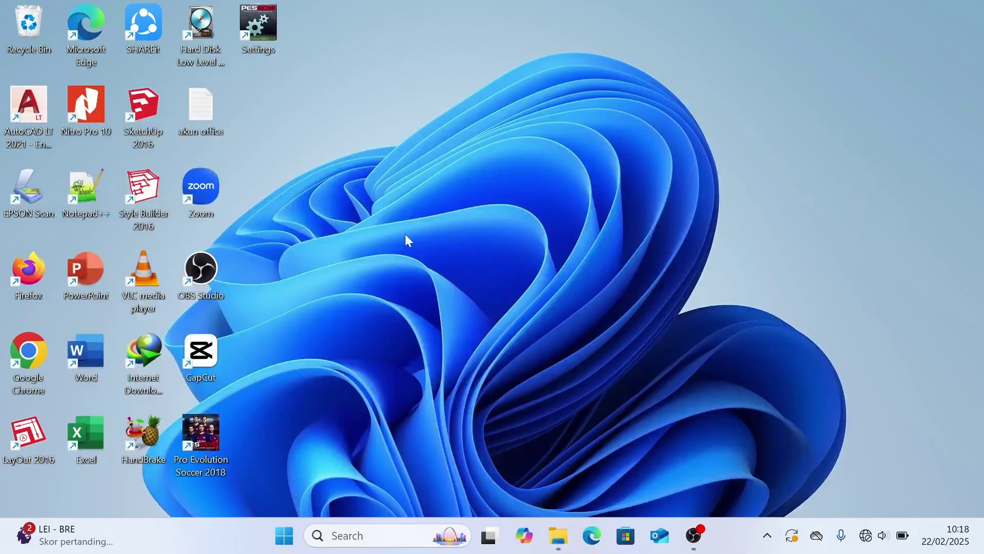
click(218, 434)
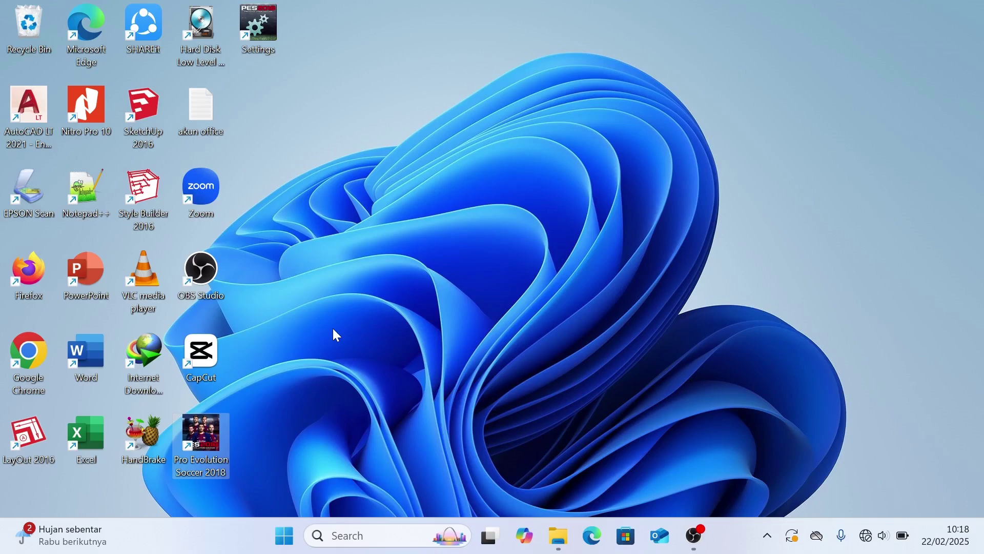
double_click(214, 448)
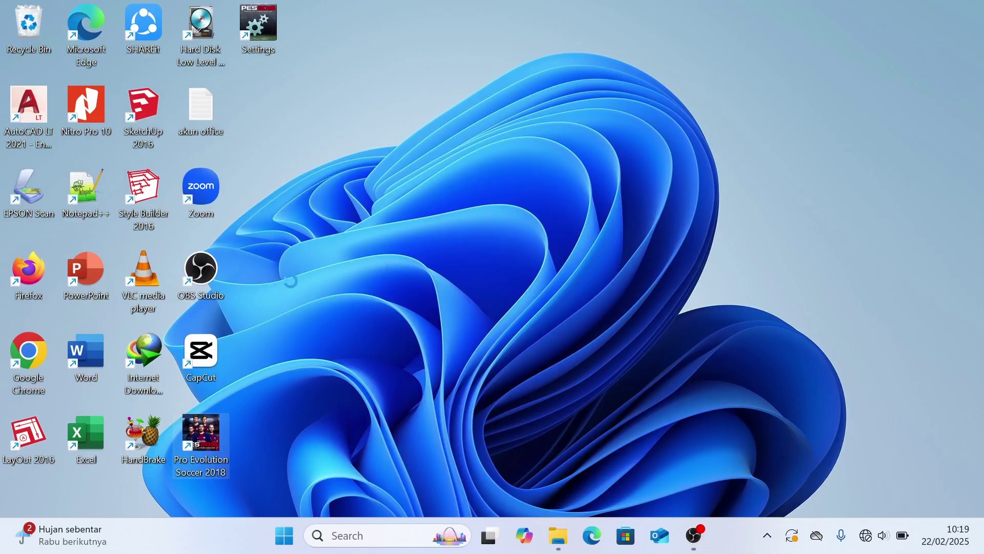
right_click(214, 451)
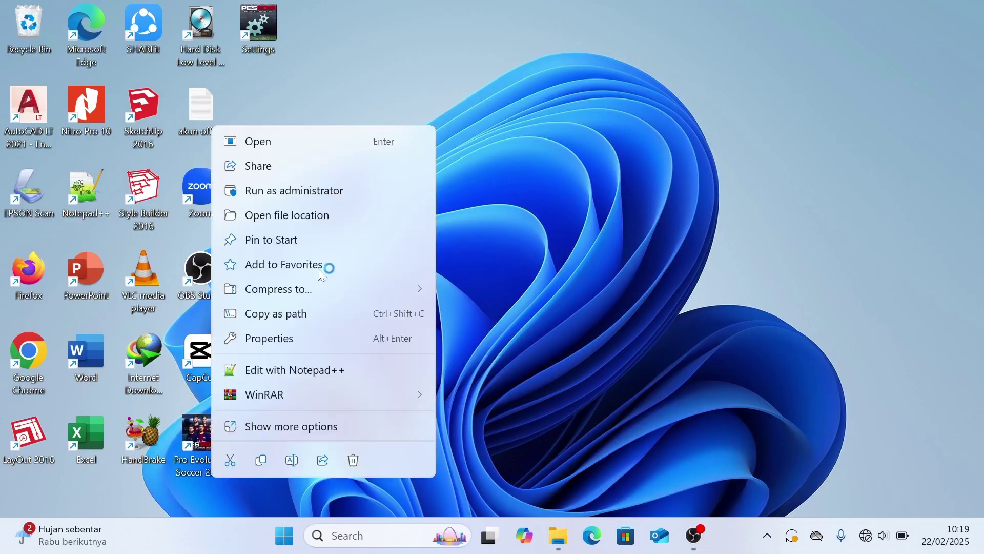
click(350, 217)
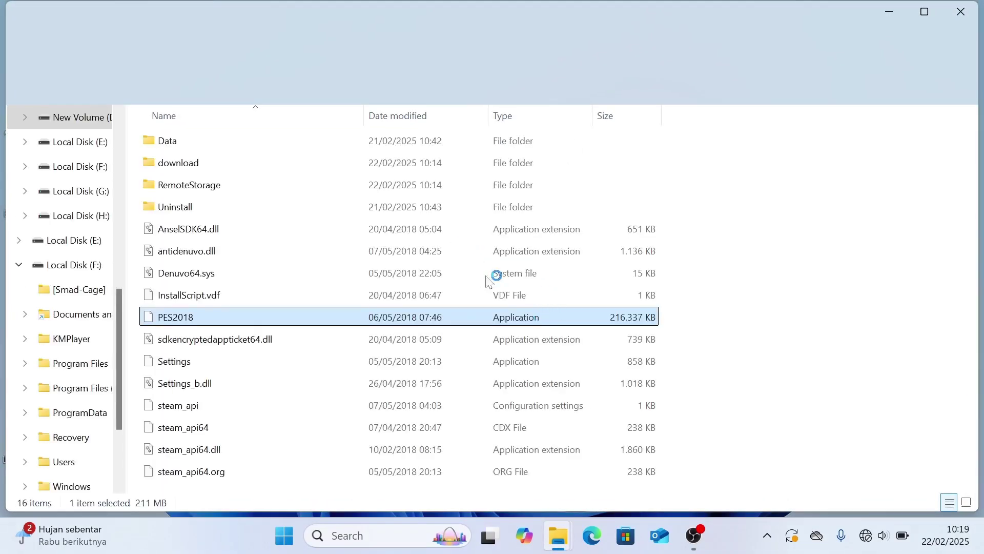
click(925, 11)
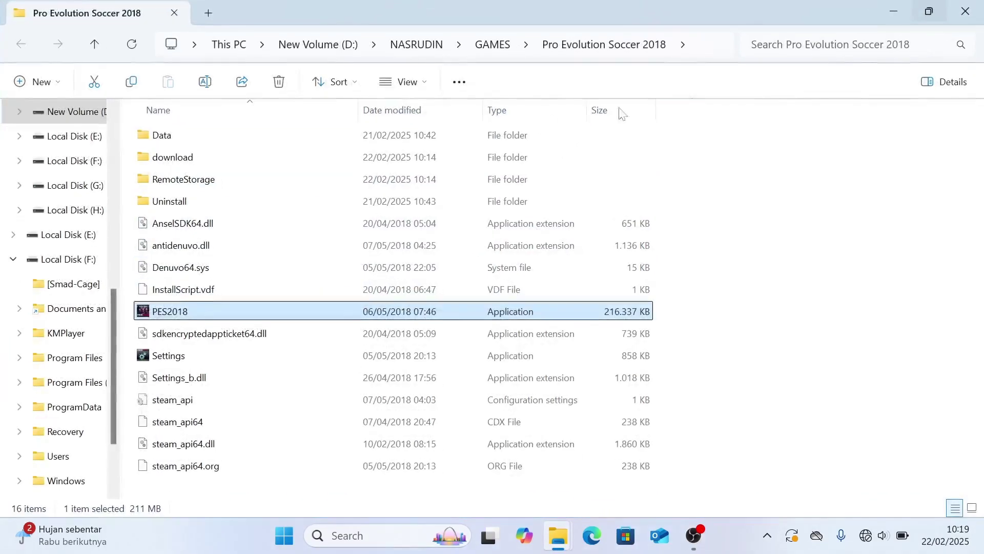
Check the contents of the download folder inside the Pro Evolution Soccer 2018 folder, and close its window
double_click(256, 155)
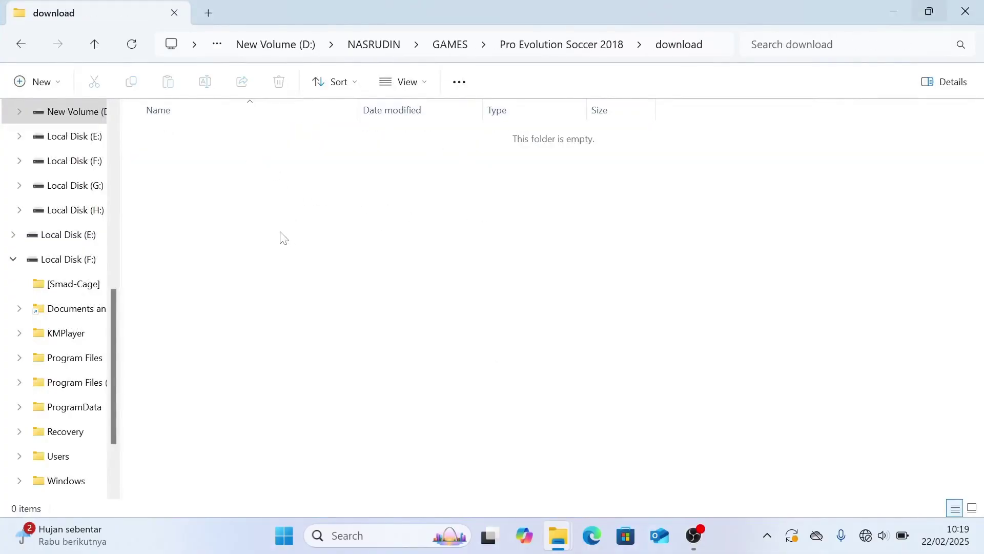
click(20, 44)
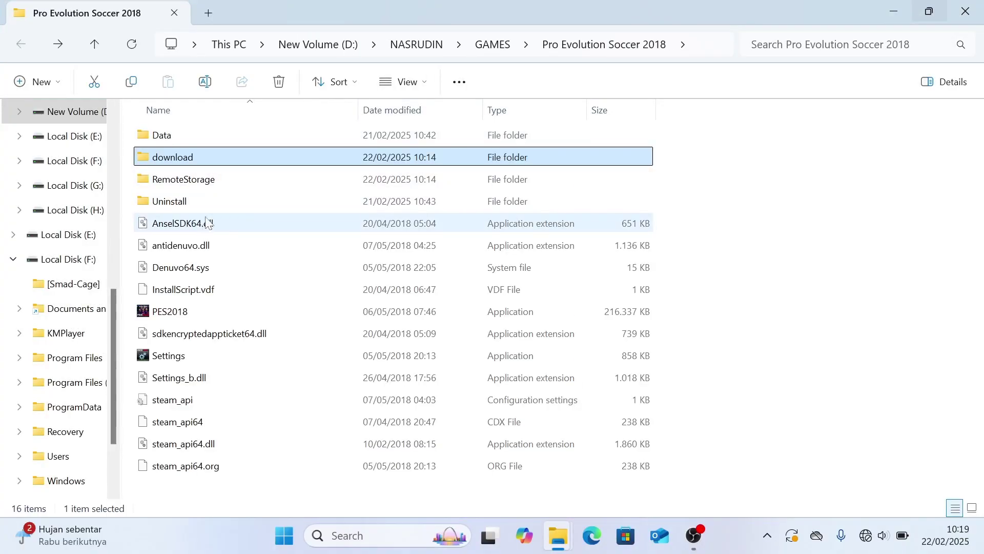
double_click(200, 157)
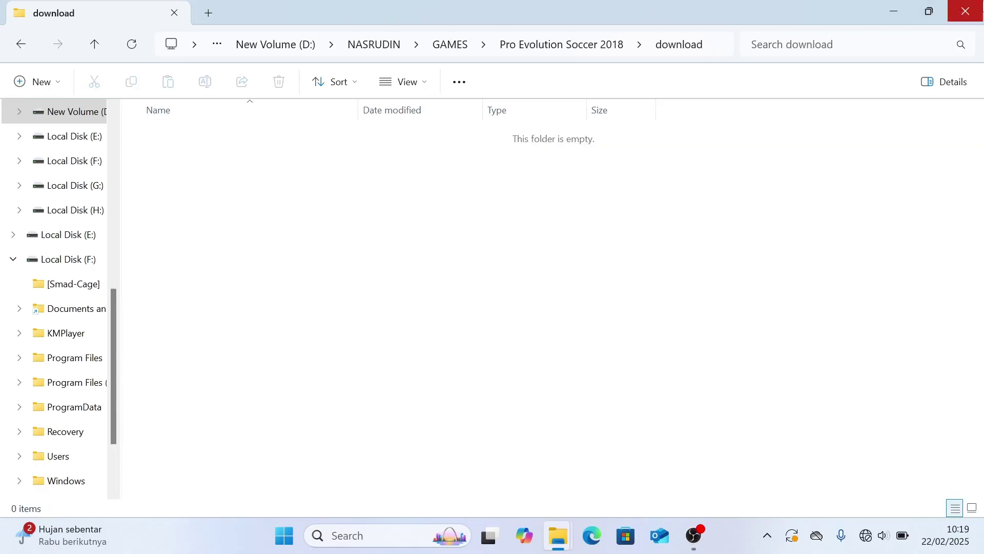
click(966, 11)
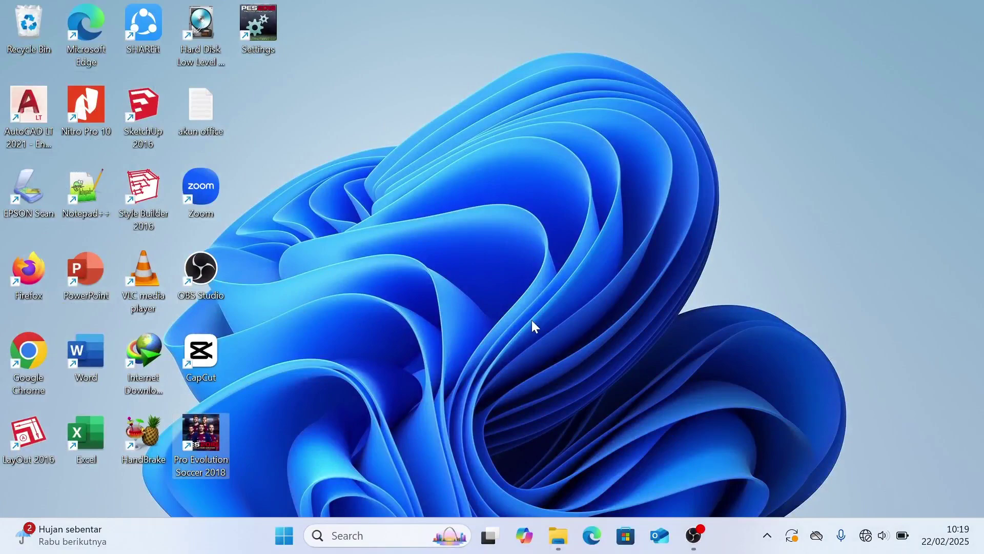
Return to the PATCH 2025 folder and check the combined properties of all its items
click(564, 536)
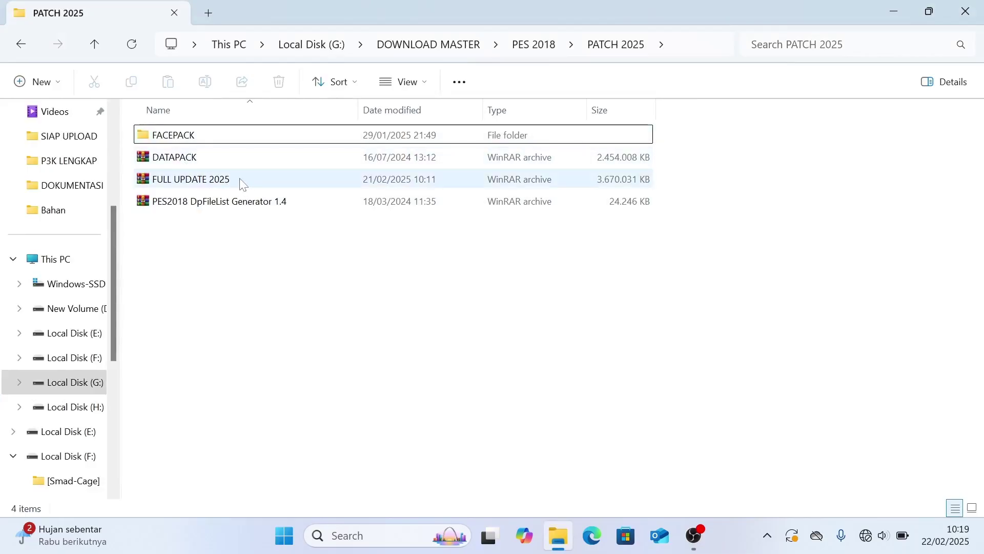
double_click(230, 204)
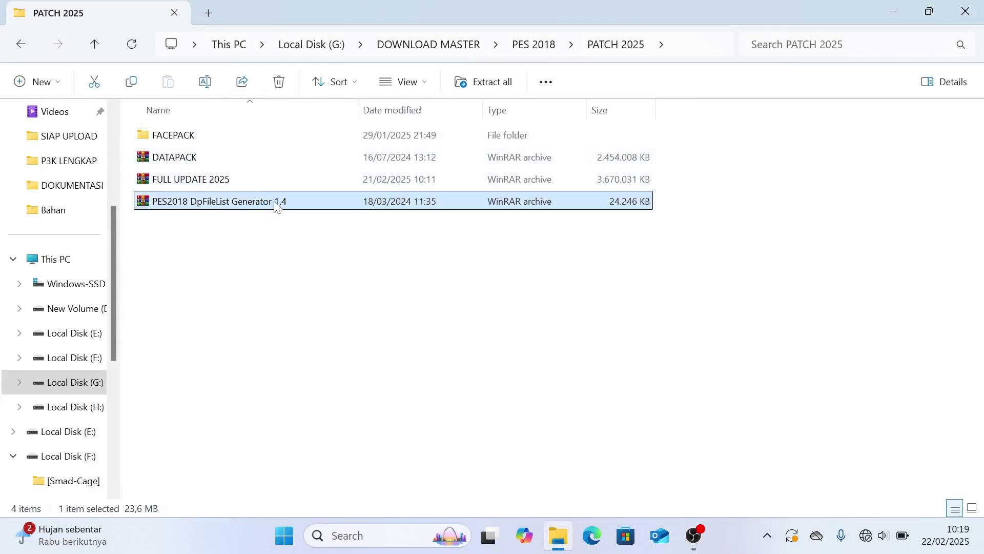
drag(310, 259, 269, 133)
right_click(261, 141)
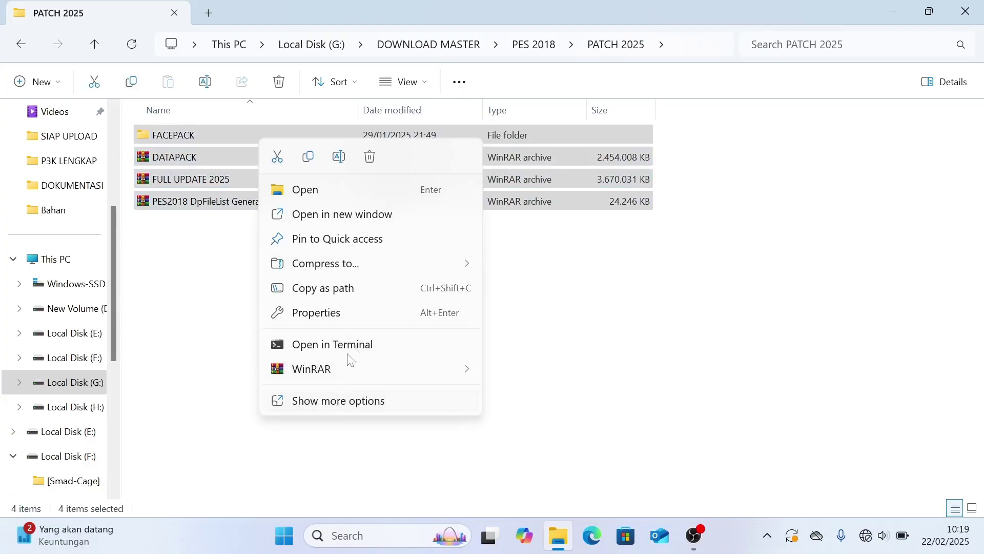
click(353, 314)
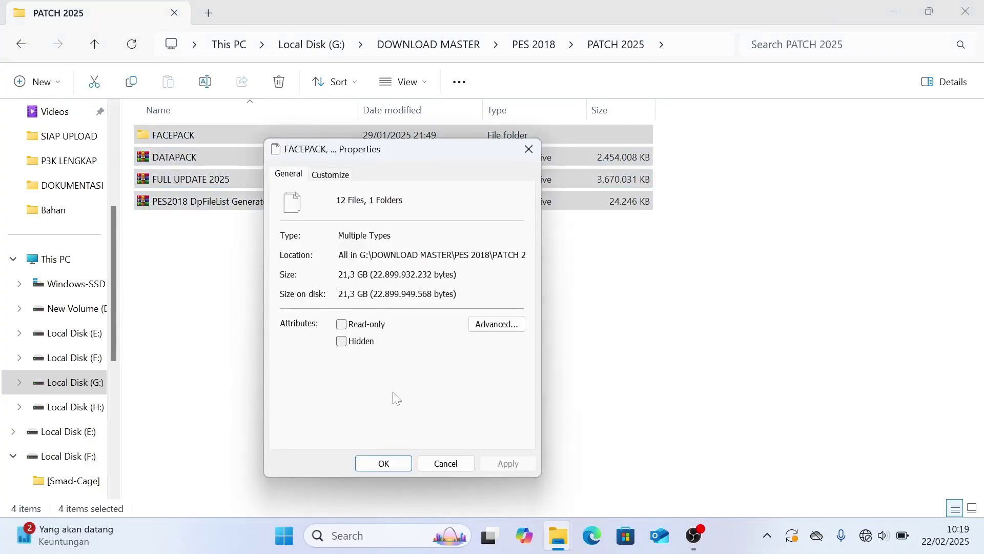
click(440, 463)
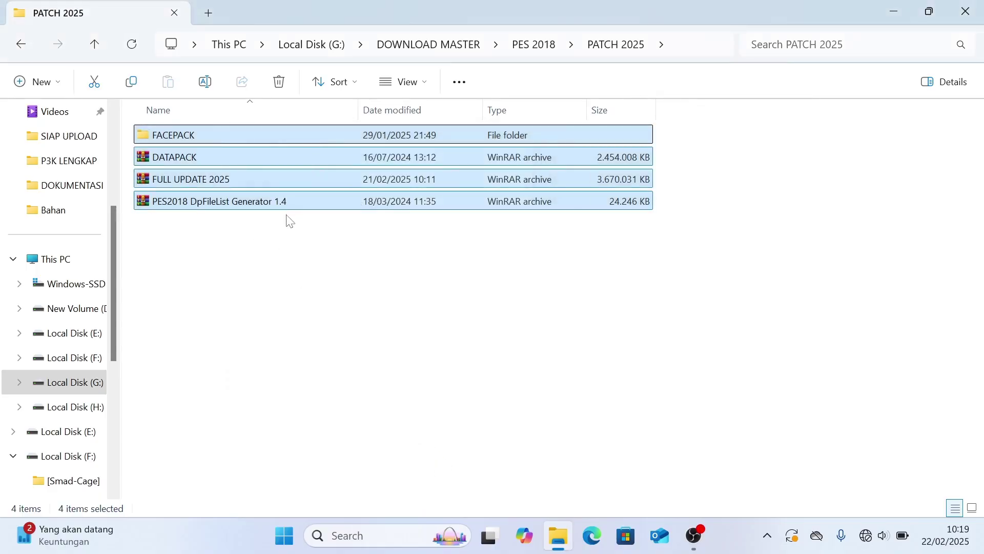
click(275, 268)
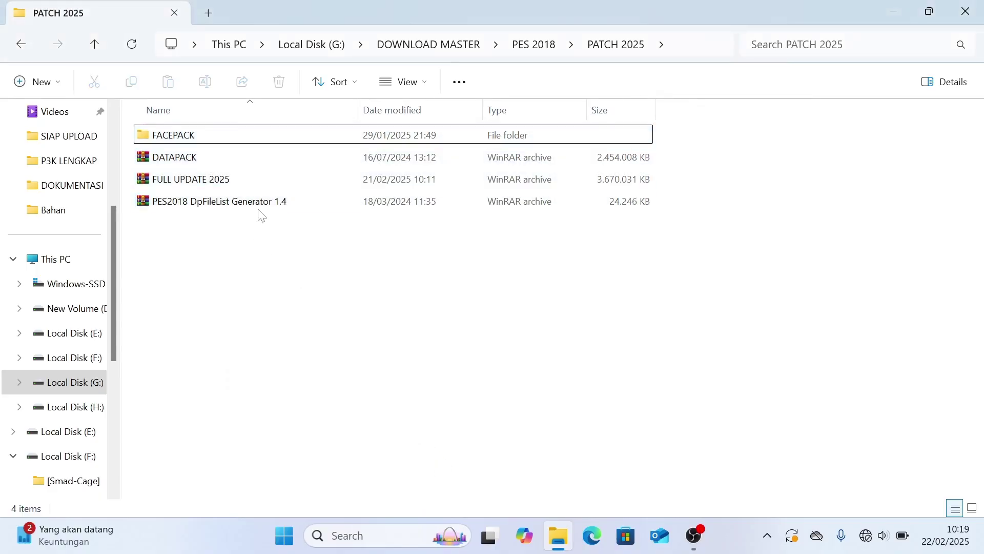
Review the archives in the FACEPACK folder and the DATAPACK, FULL UPDATE 2025 and PES2018 DpFileList Generator 1.4 archives in PATCH 2025
double_click(234, 143)
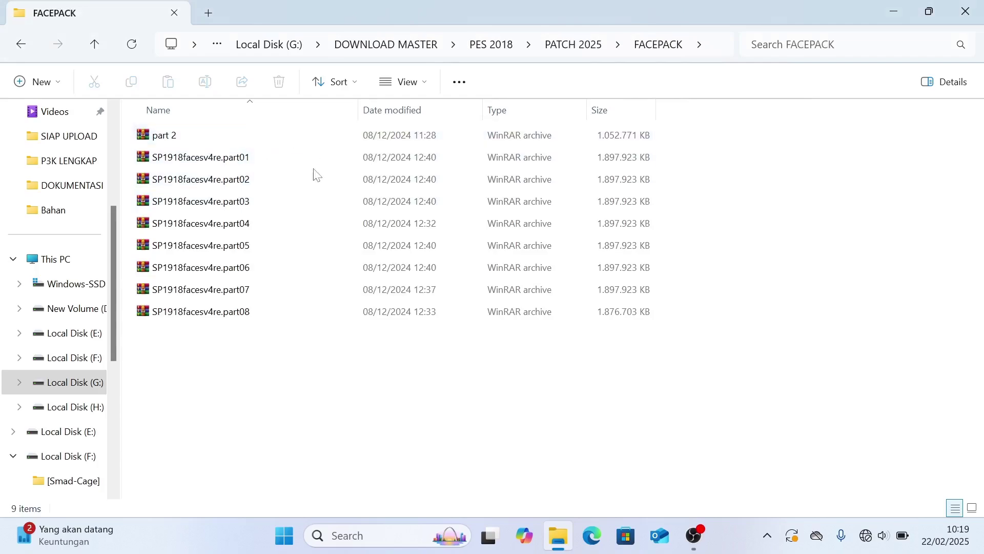
drag(262, 349, 230, 148)
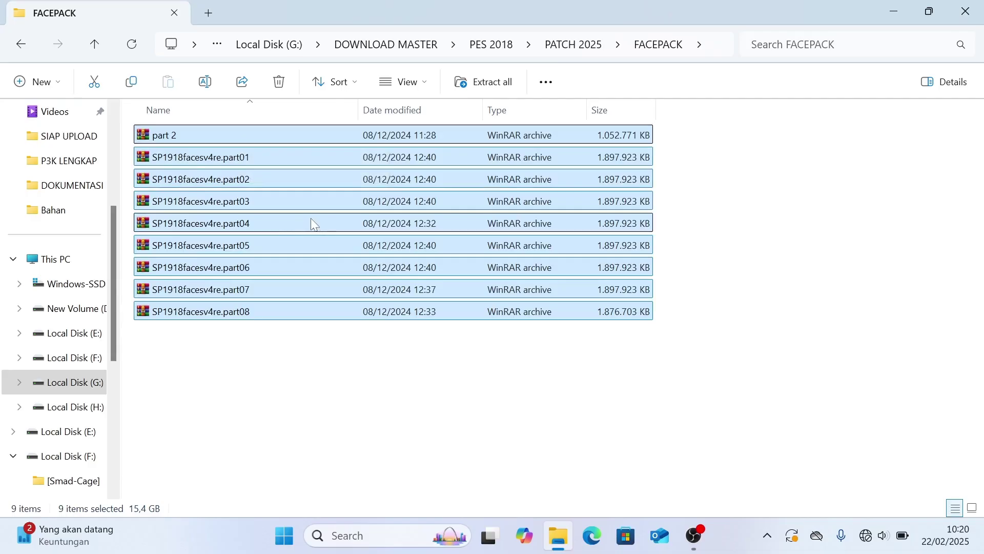
click(21, 44)
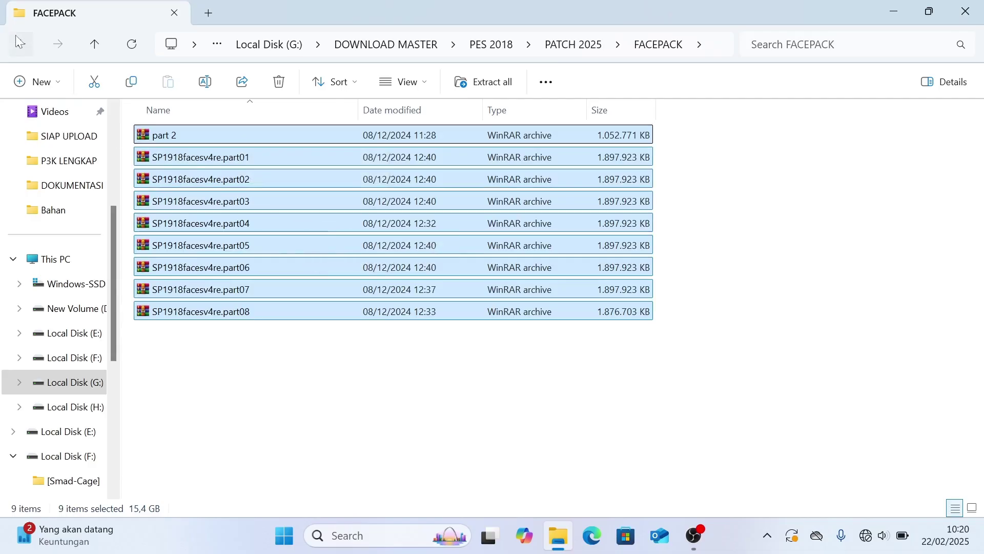
click(220, 163)
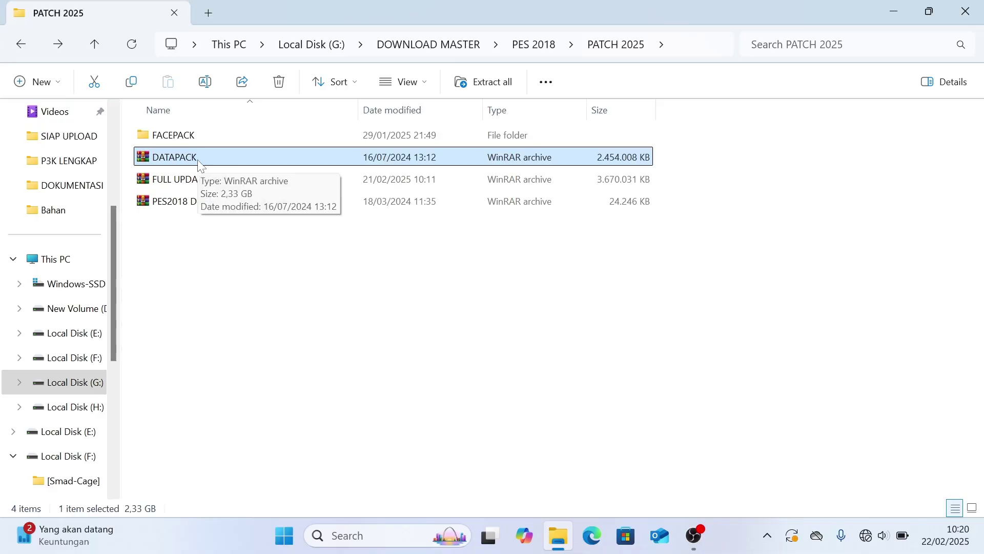
click(217, 179)
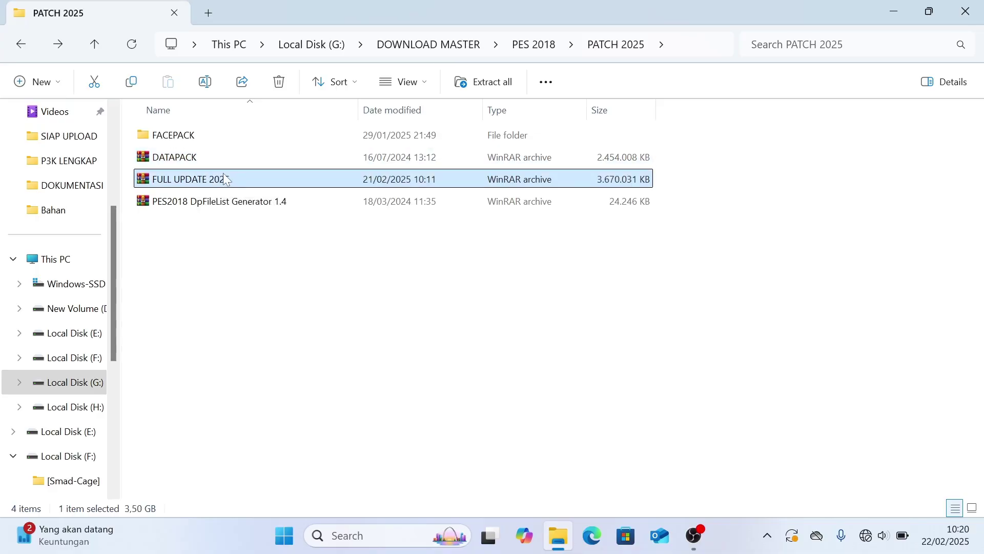
click(213, 205)
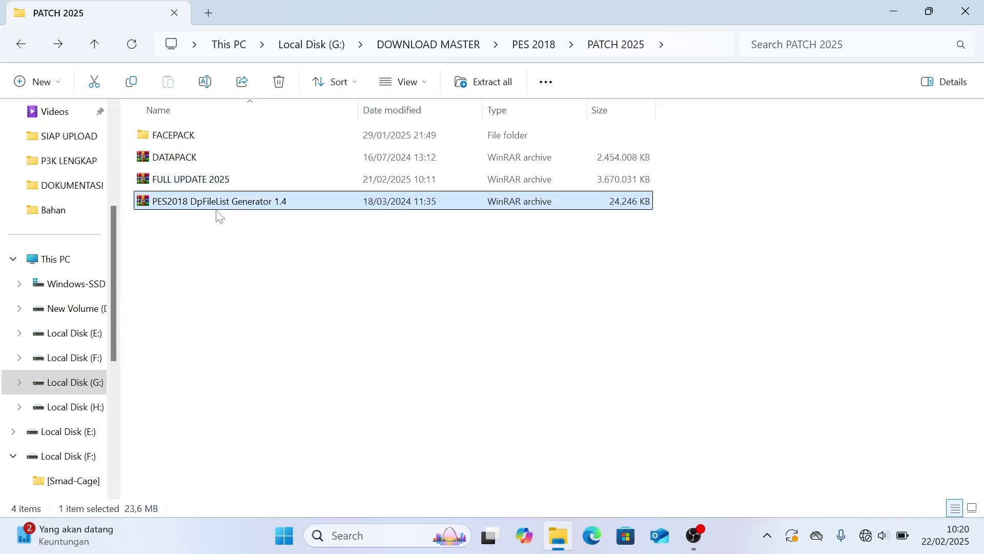
click(261, 236)
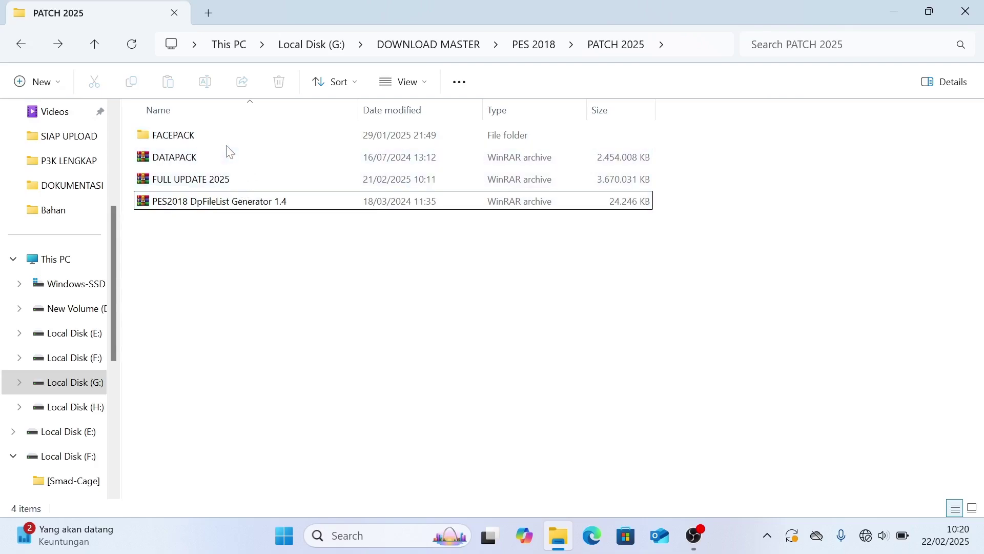
Extract all the archives in the FACEPACK folder with WinRAR into a subfolder named part 2
mouse_move(222, 143)
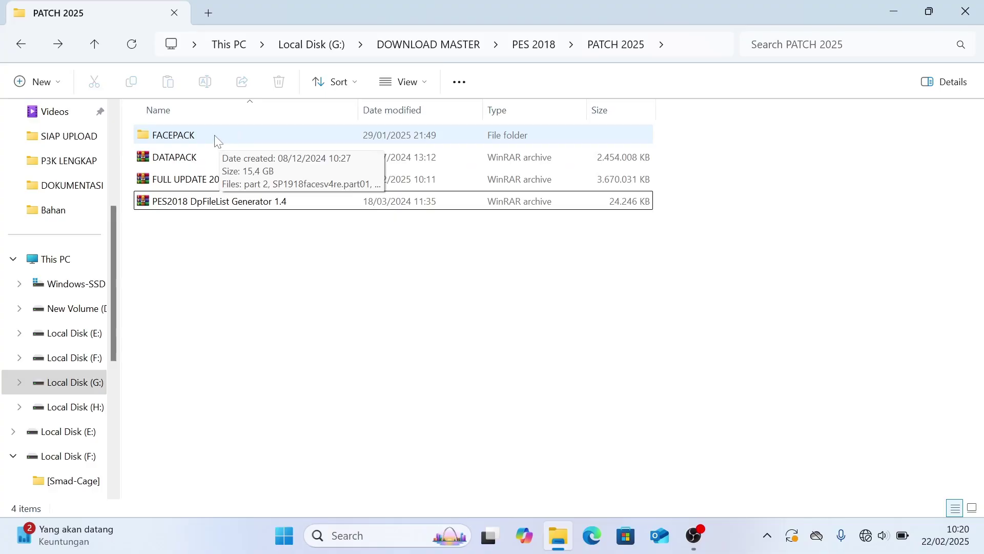
double_click(217, 138)
drag(259, 352, 223, 126)
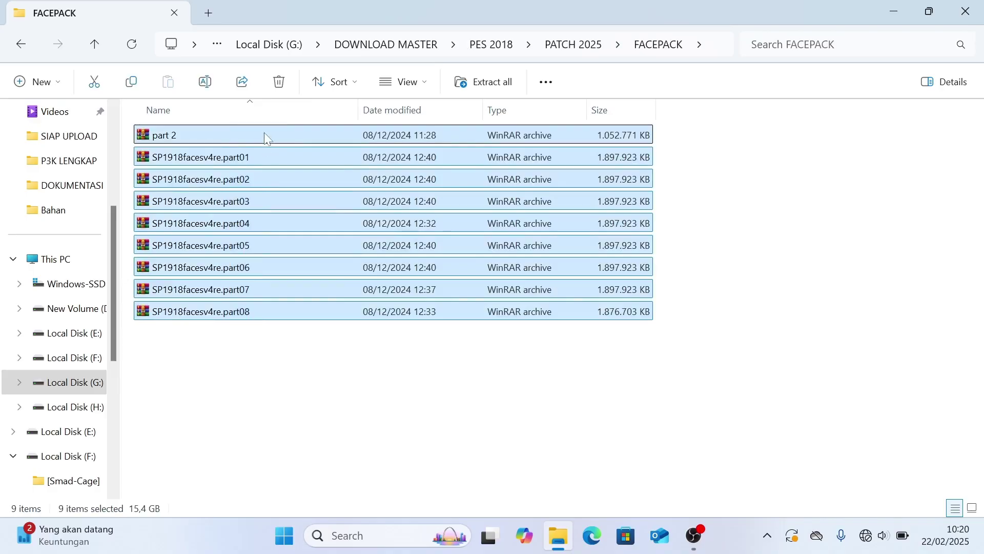
right_click(264, 137)
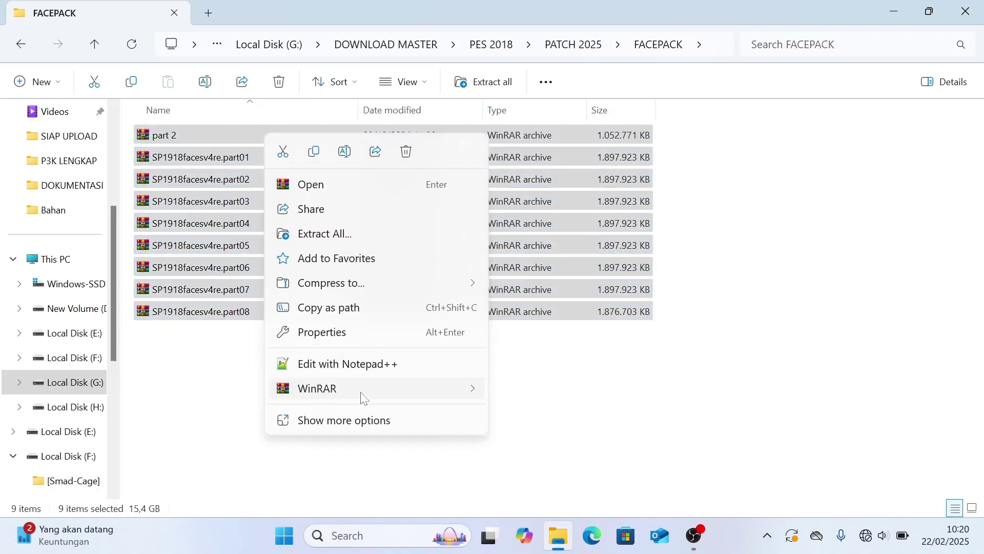
mouse_move(359, 398)
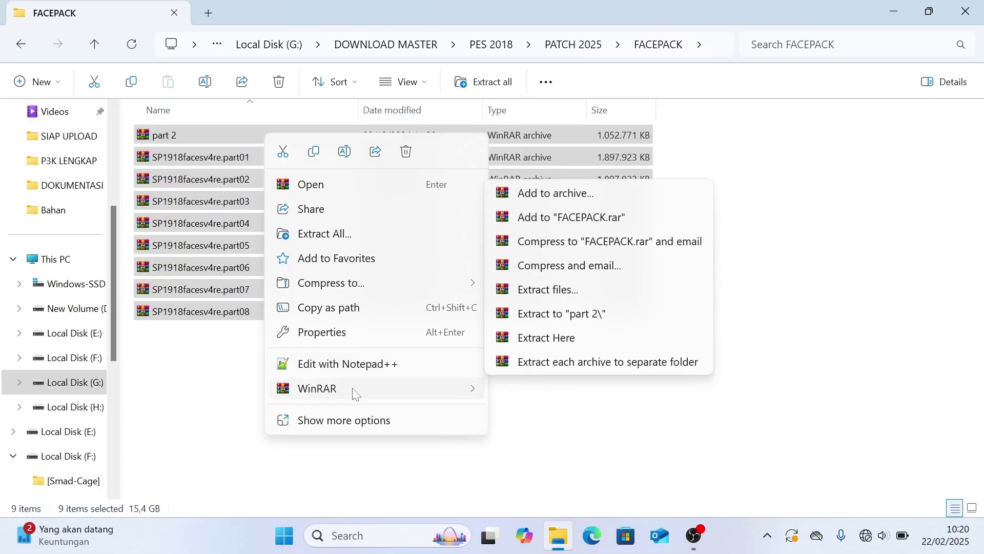
click(359, 422)
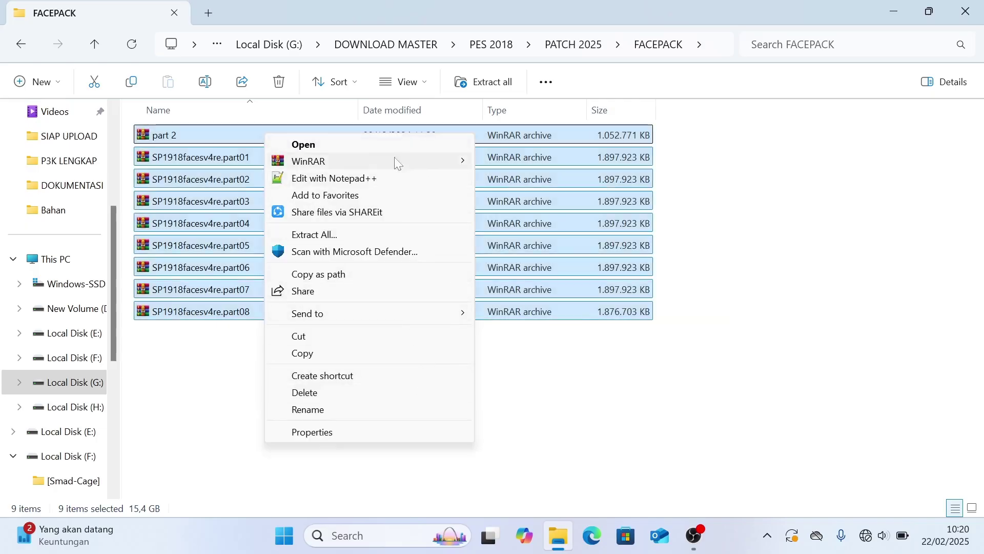
mouse_move(384, 170)
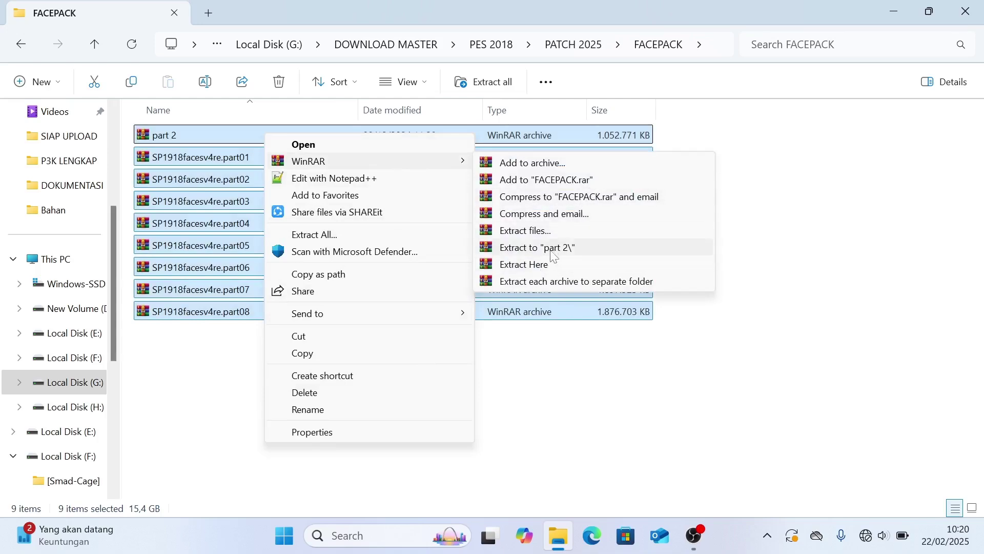
click(571, 252)
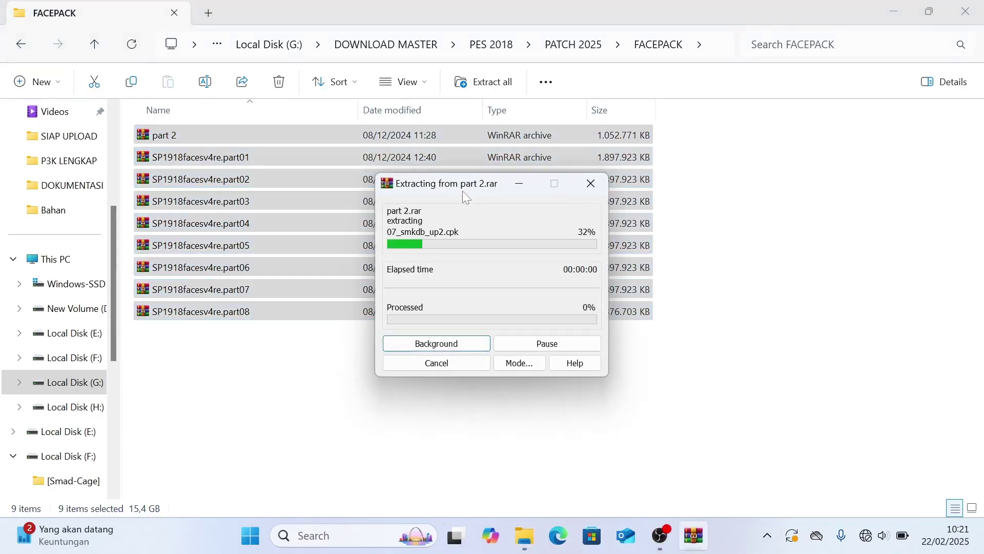
drag(455, 190, 484, 188)
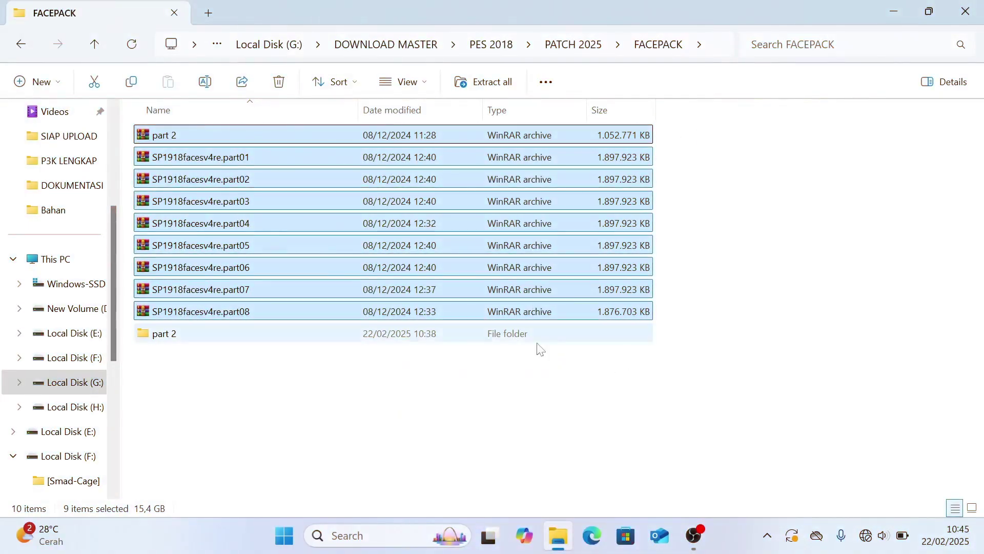
Open the extracted part 2 folder and cut the CPK files 01_smkdb_fa1 through 01_smkdb_fa6
click(304, 339)
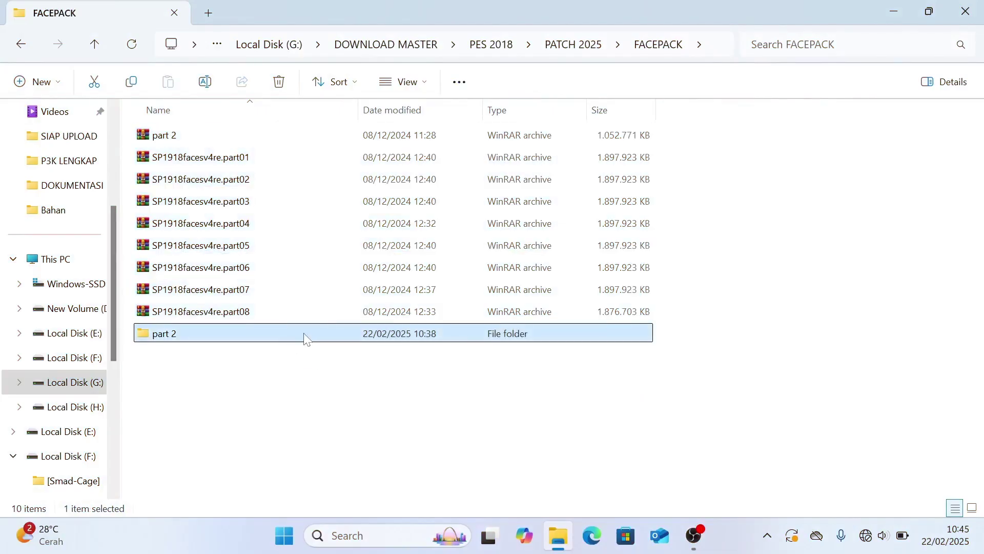
double_click(290, 338)
drag(258, 324, 220, 156)
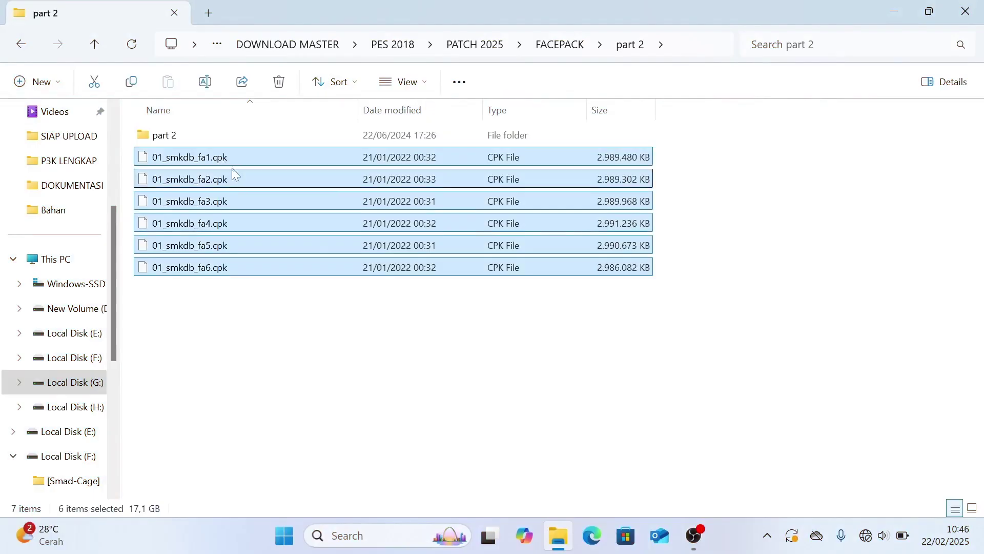
right_click(241, 166)
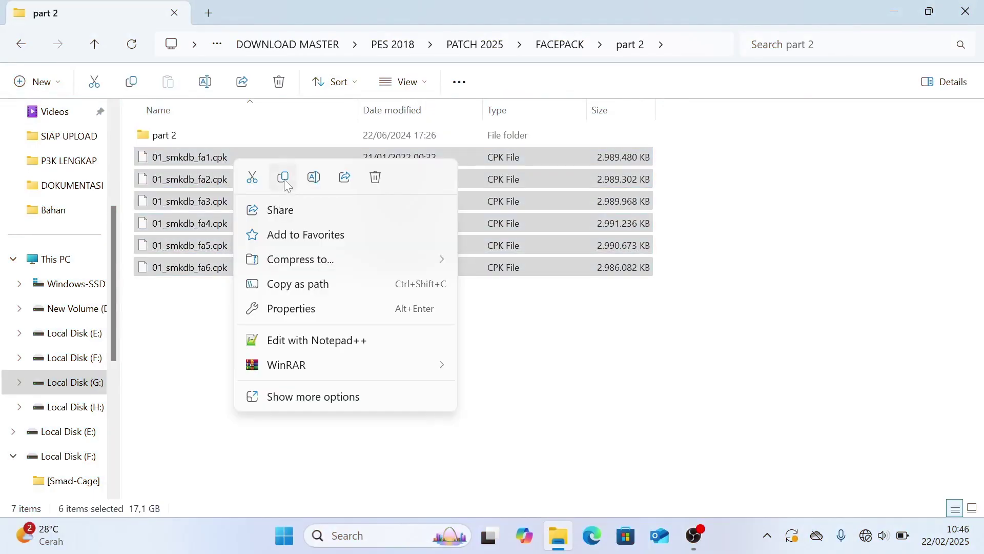
click(252, 179)
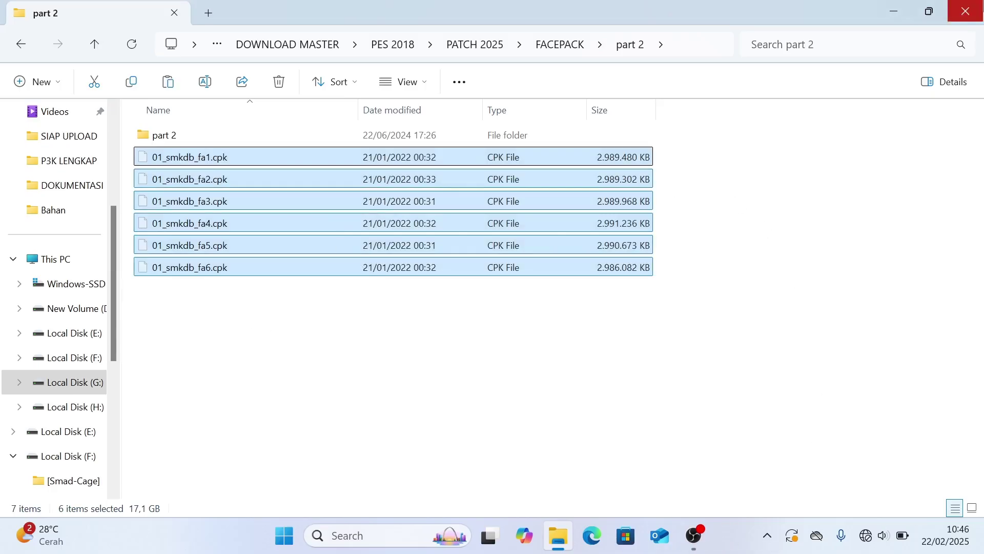
Open the Pro Evolution Soccer 2018 installation folder from its desktop shortcut and enter its download folder
click(894, 11)
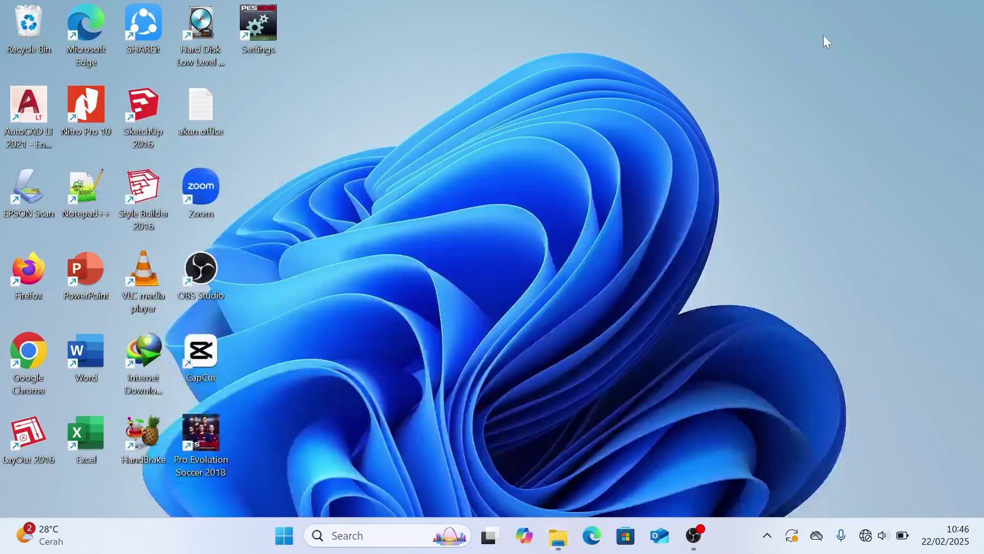
right_click(202, 441)
click(289, 210)
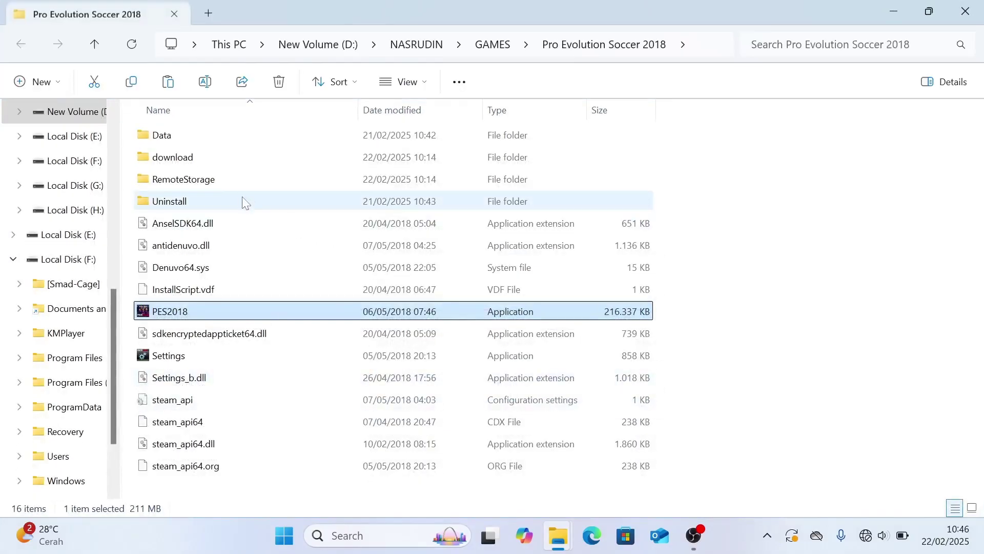
click(205, 159)
double_click(207, 161)
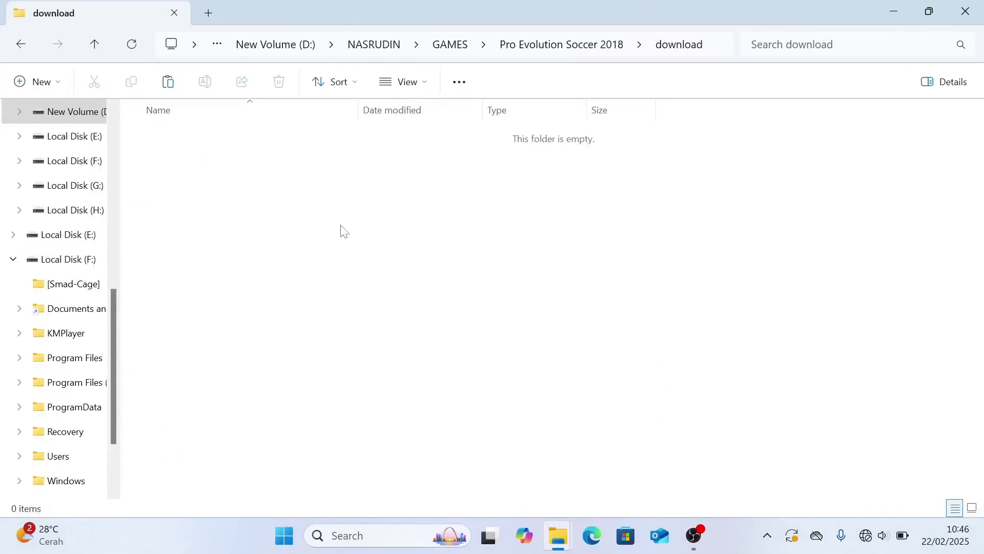
Paste the cut CPK files 01_smkdb_fa1 through 01_smkdb_fa6 into the game's download folder
right_click(341, 230)
click(363, 249)
drag(314, 140, 422, 138)
Open the nested part 2 folder inside the extracted part 2 folder and cut 07_smkdb_up2.cpk and PES 2018 FACEPACK 2024 UPDATE.cpk
mouse_move(558, 538)
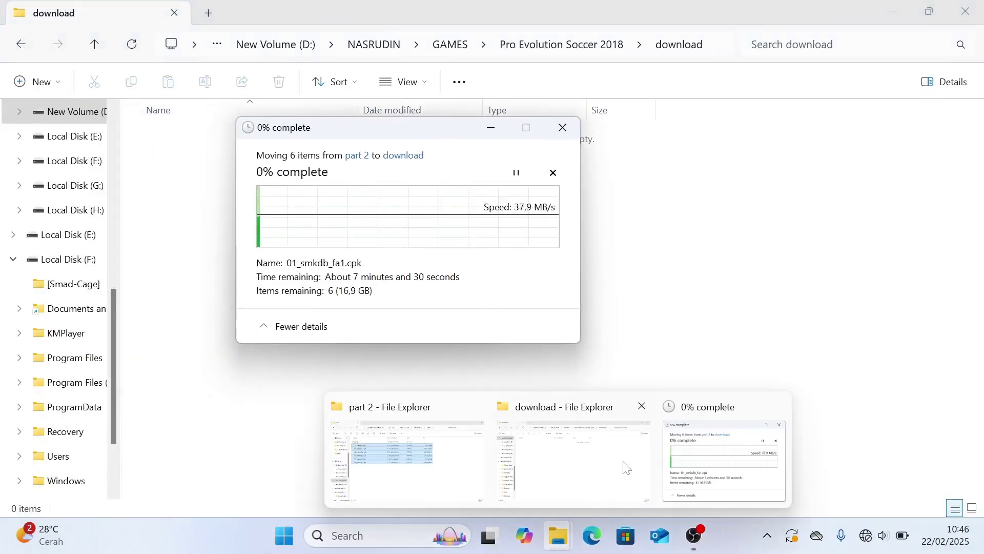
click(417, 435)
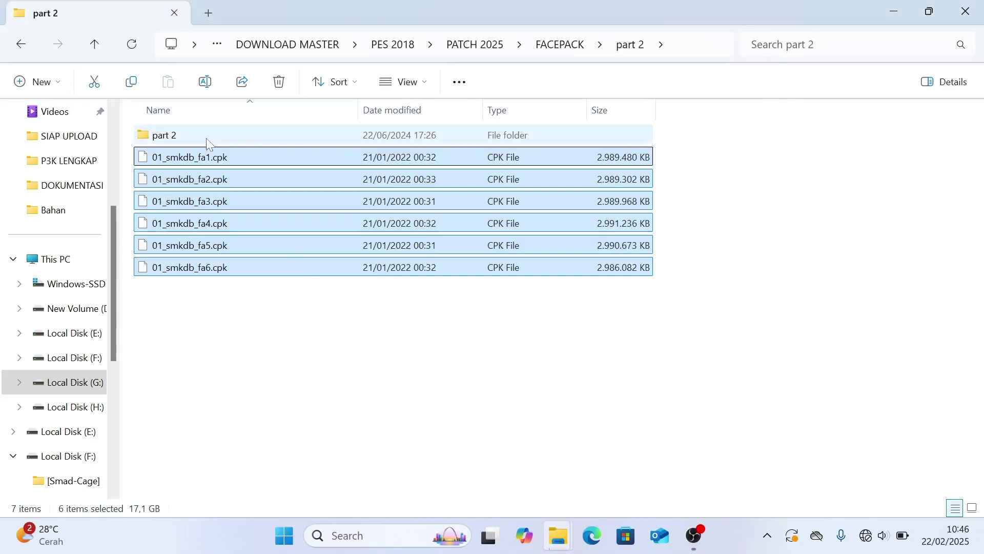
double_click(207, 138)
drag(210, 171, 209, 128)
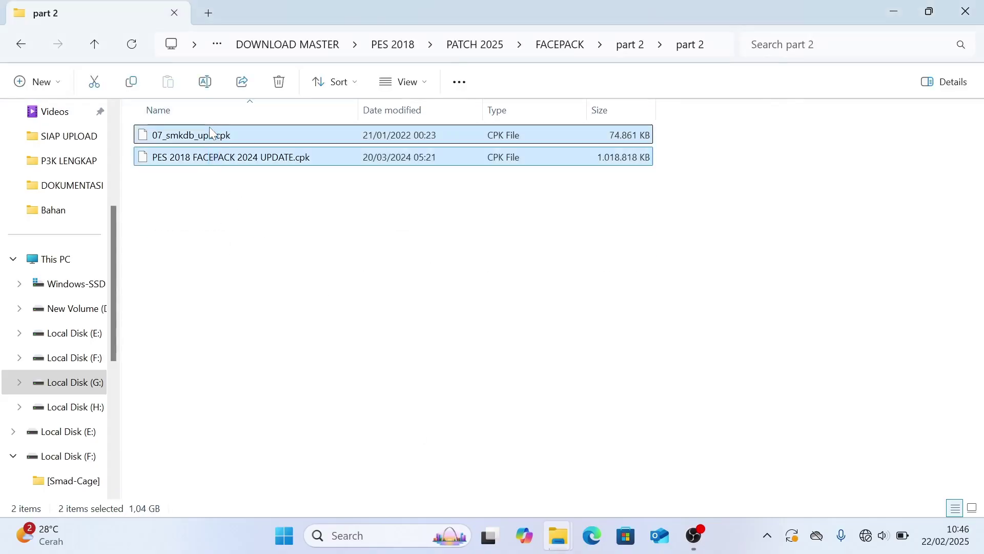
right_click(210, 137)
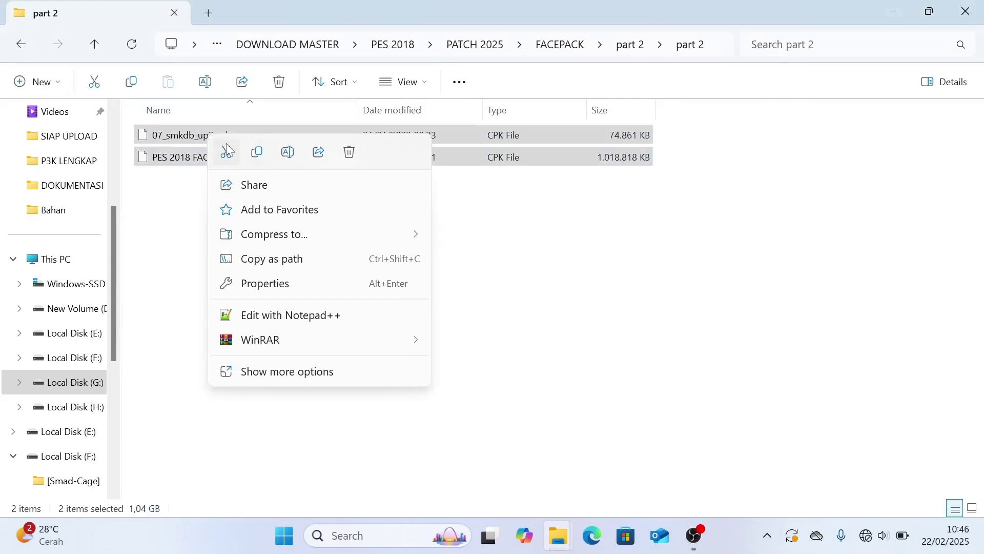
click(227, 152)
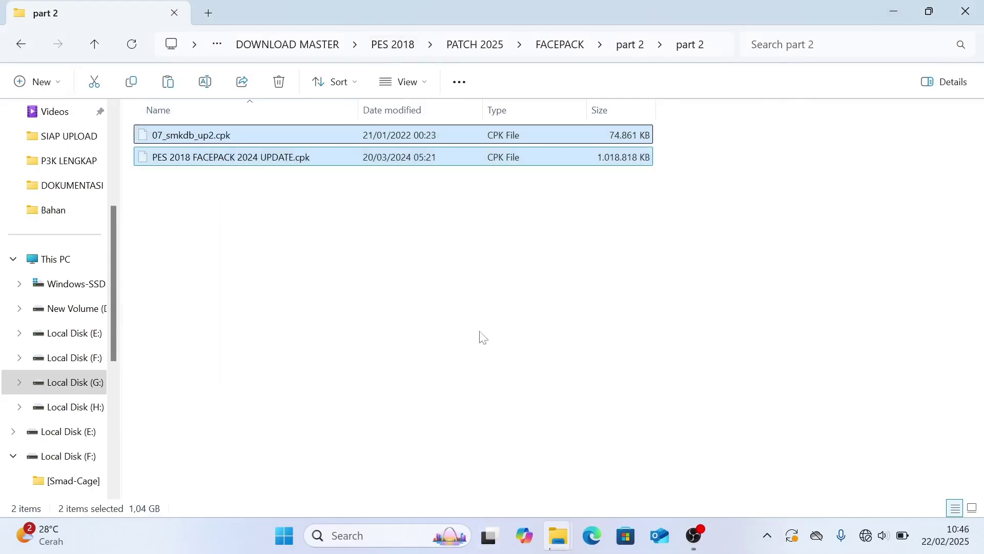
Paste 07_smkdb_up2.cpk and PES 2018 FACEPACK 2024 UPDATE.cpk into the game's download folder and let both file moves finish
mouse_move(556, 552)
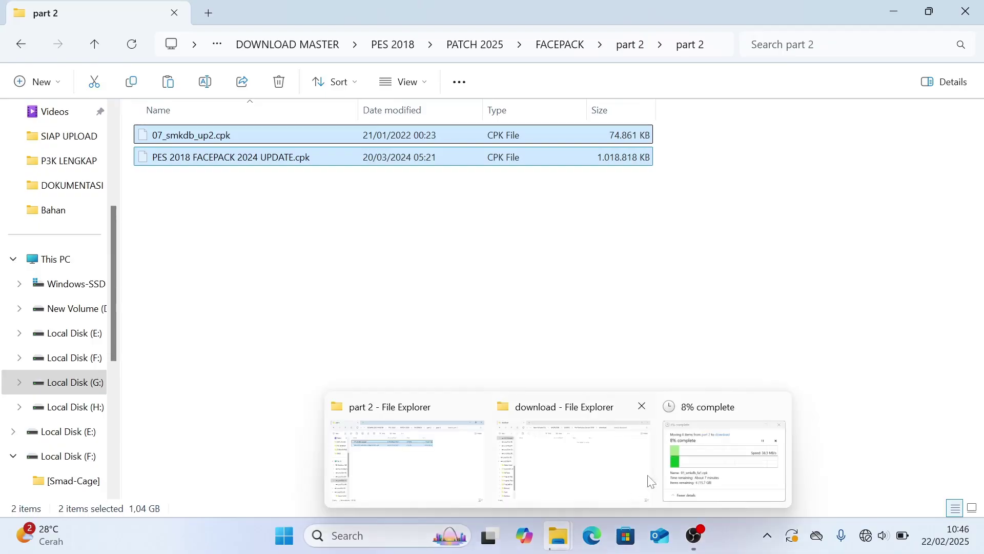
click(564, 471)
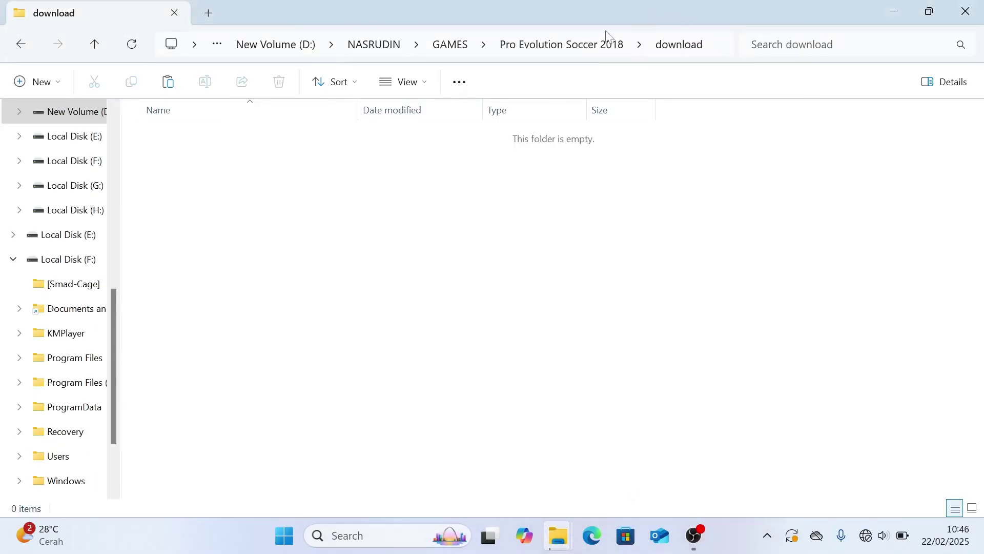
right_click(458, 217)
key(Escape)
key(ctrl+v)
scroll(508, 297, up, 3)
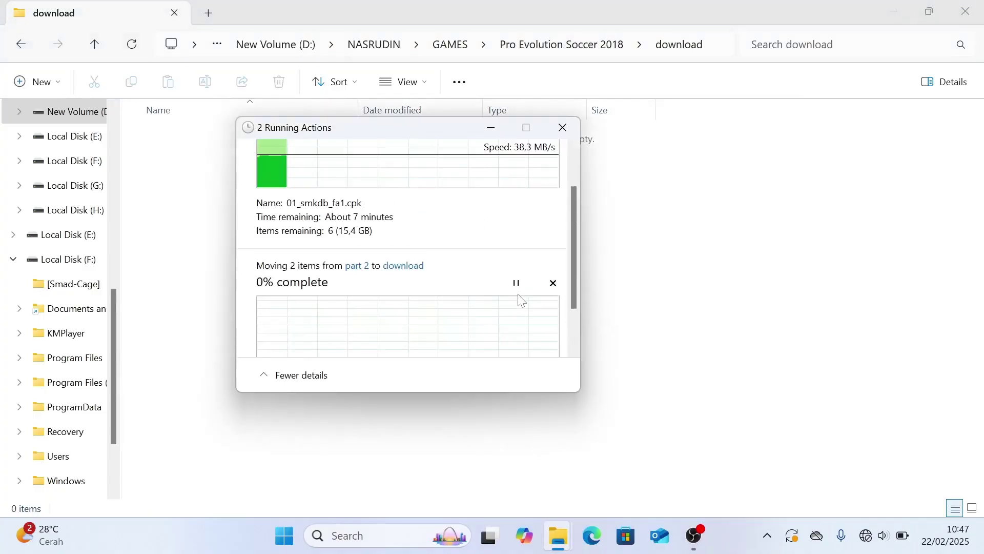
scroll(435, 277, down, 1)
scroll(446, 270, up, 2)
scroll(446, 270, down, 2)
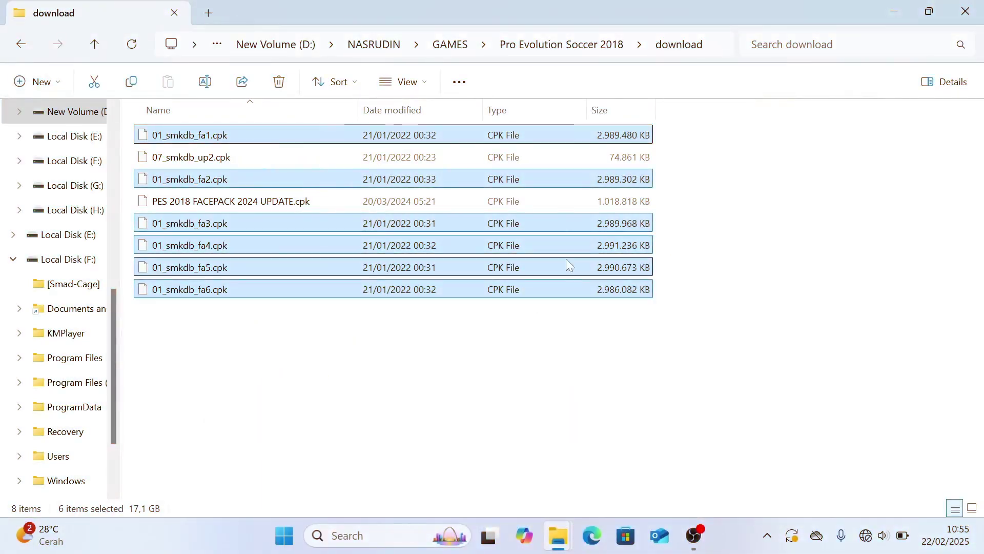
click(439, 335)
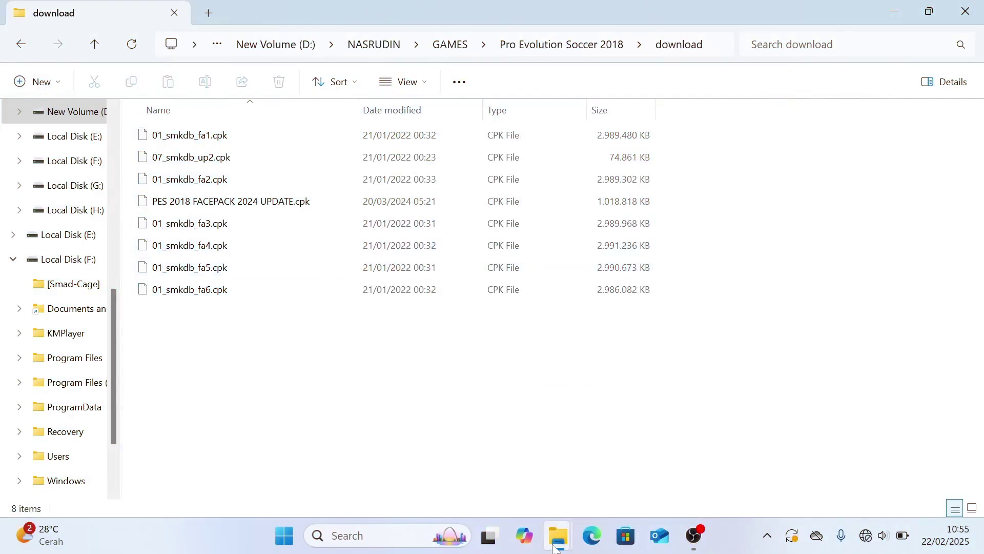
Switch back to the emptied part 2 folder and go up to the PATCH 2025 folder
mouse_move(555, 548)
click(486, 452)
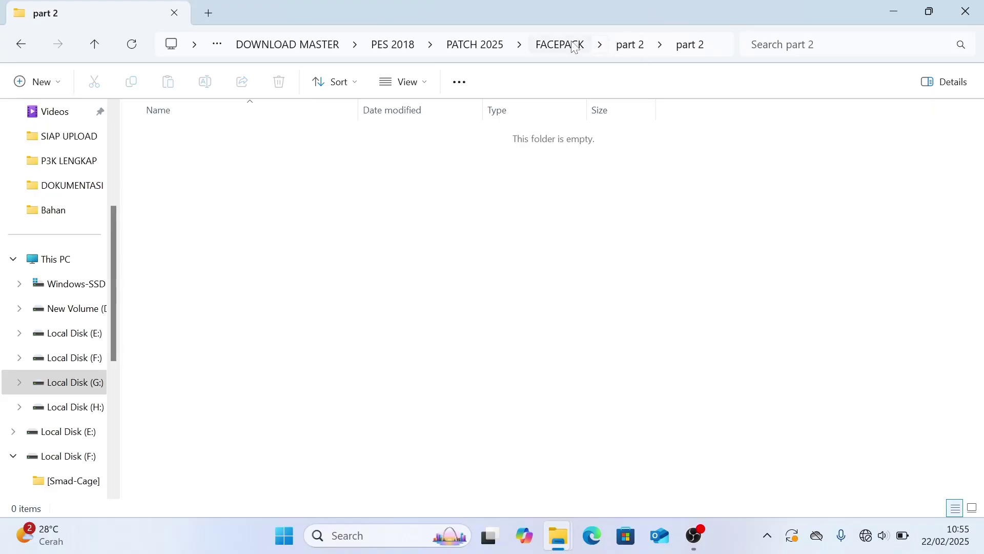
click(494, 49)
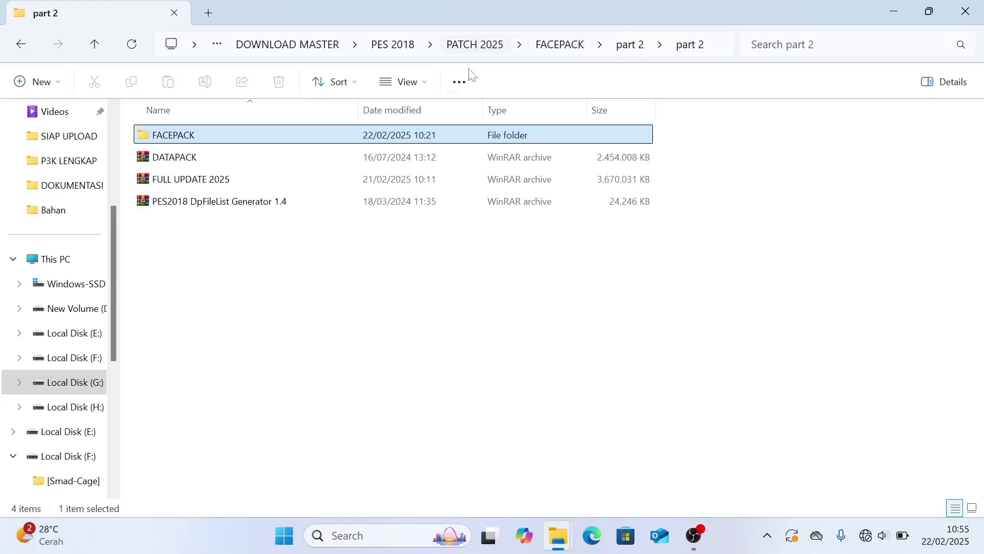
click(272, 162)
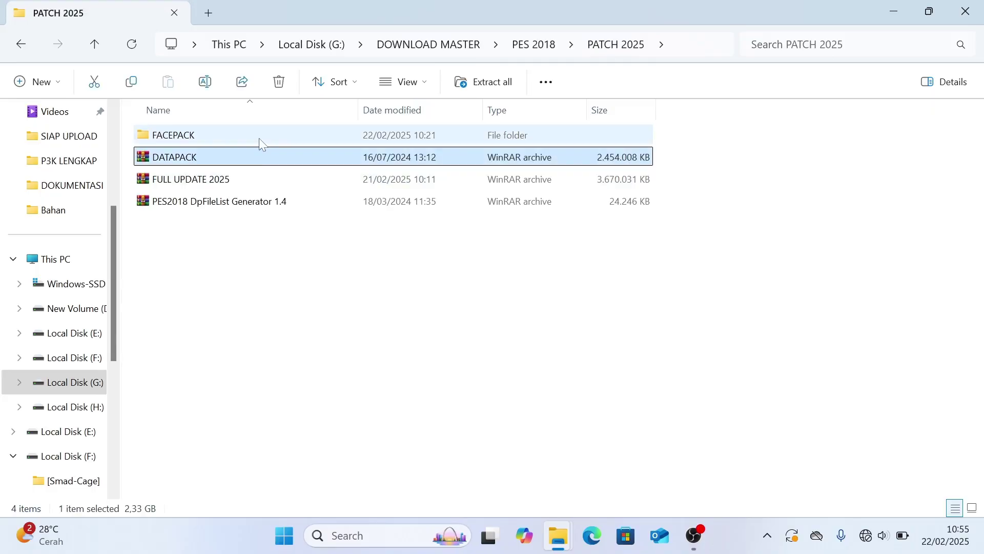
click(260, 138)
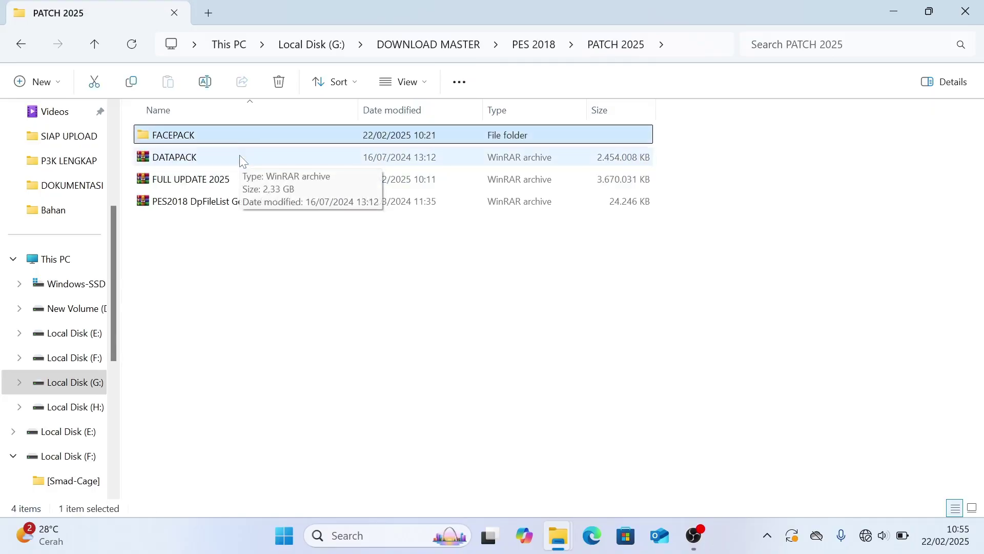
key(shift+Delete)
key(Tab)
key(Return)
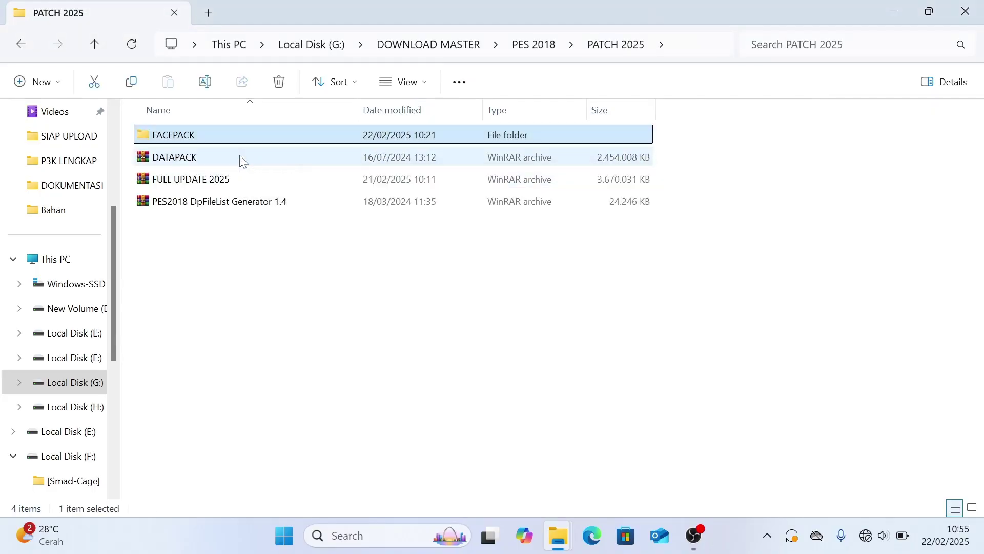
Extract the DATAPACK archive with WinRAR into a subfolder named DATAPACK
click(212, 159)
right_click(208, 165)
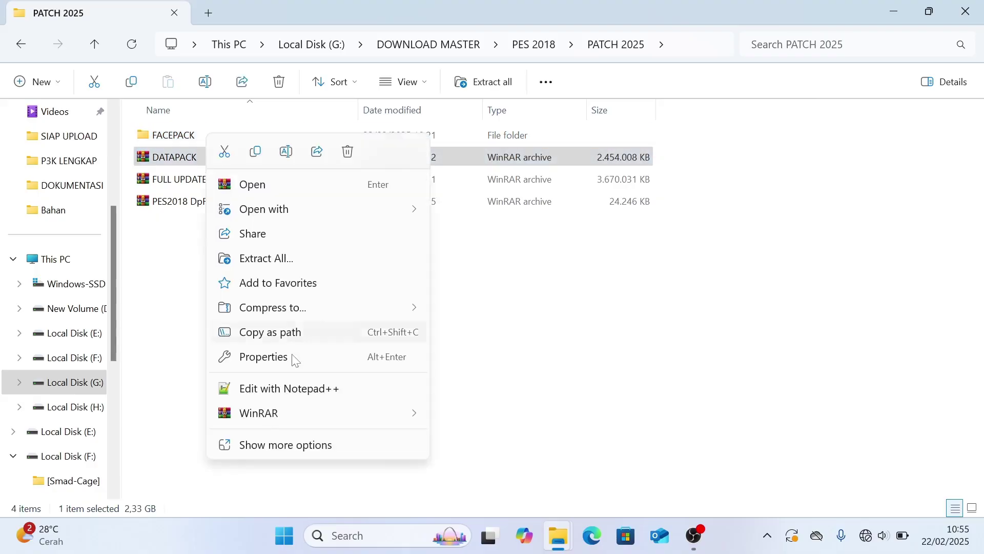
mouse_move(289, 413)
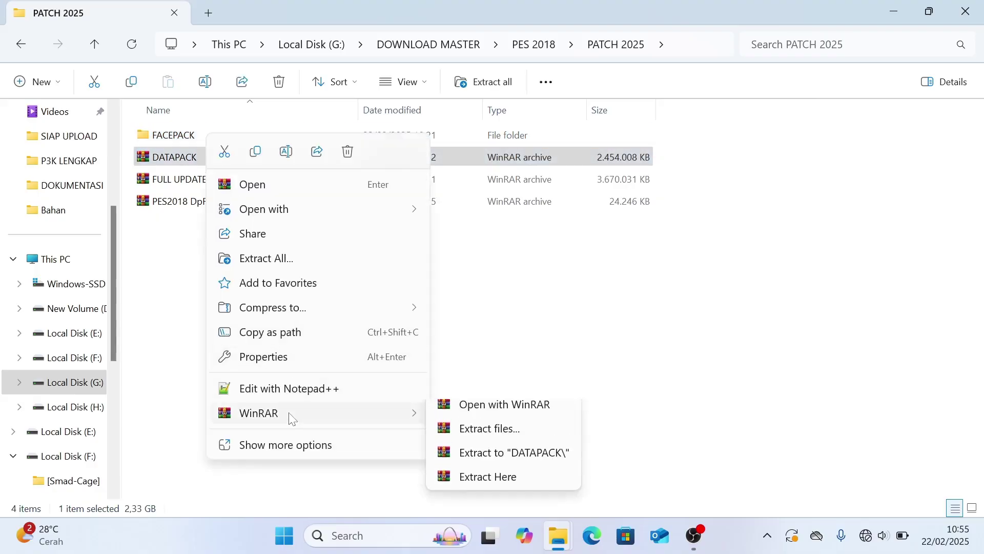
click(544, 465)
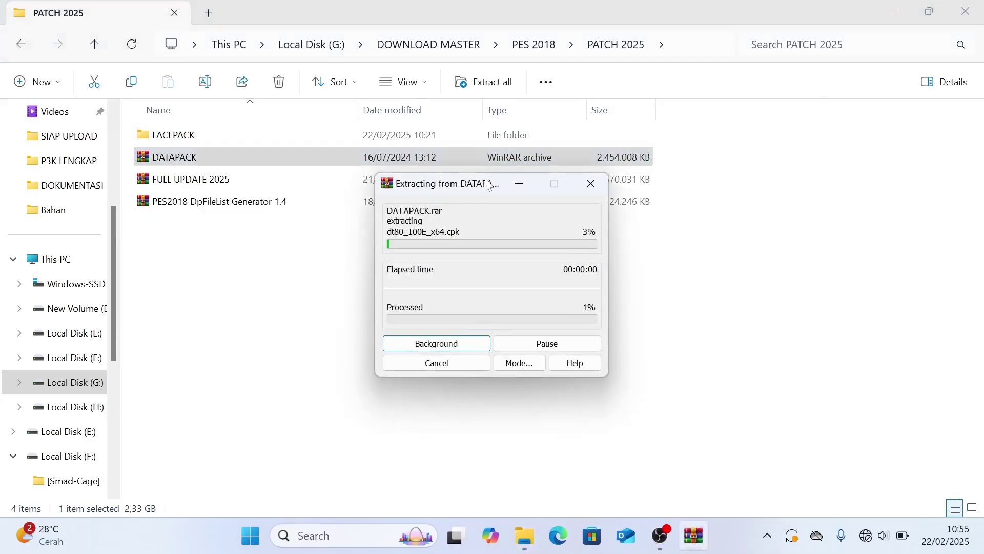
drag(449, 189, 459, 209)
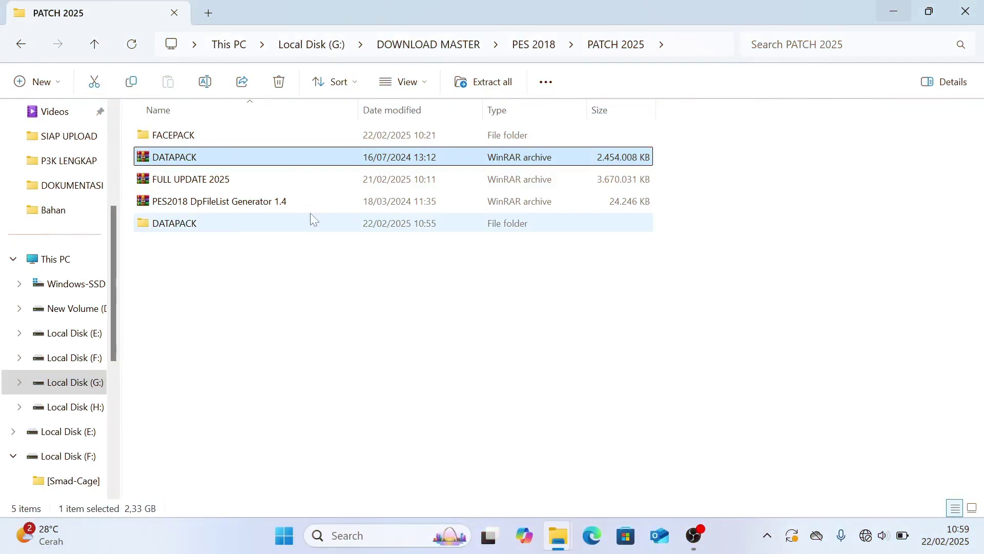
Open the nested DATAPACK folder inside the extracted one and cut the CPK files dt80_100E_x64 through dt80_400E_x64
click(211, 228)
double_click(248, 230)
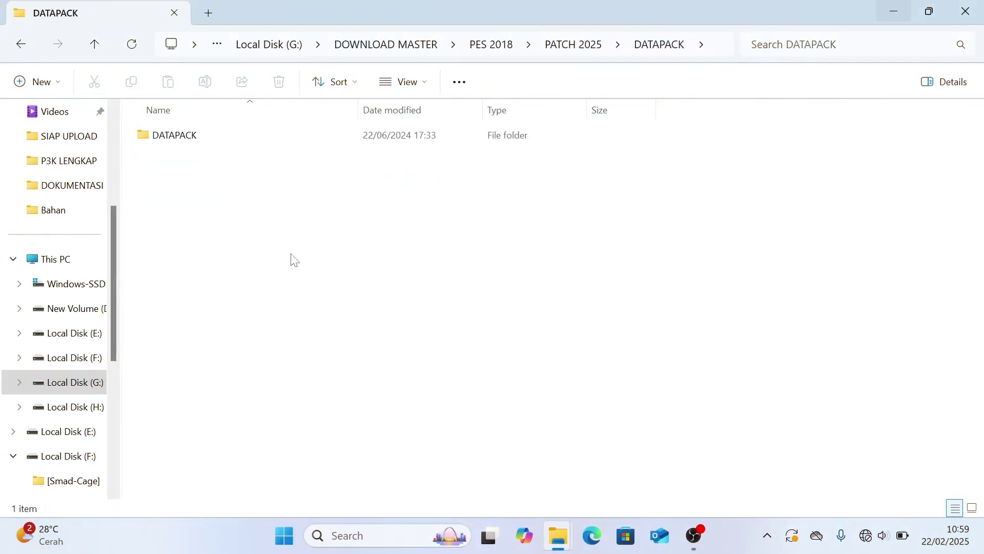
double_click(203, 137)
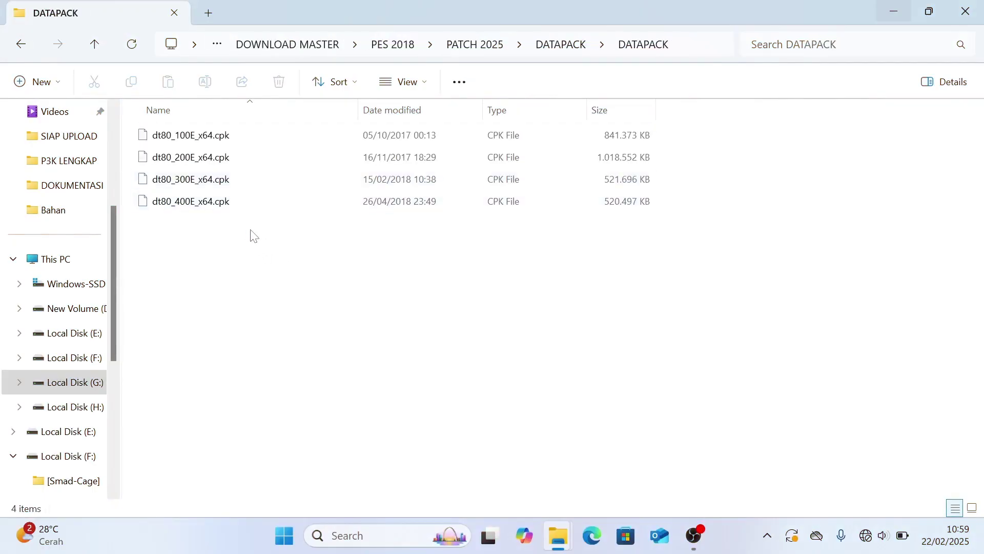
drag(257, 238, 228, 143)
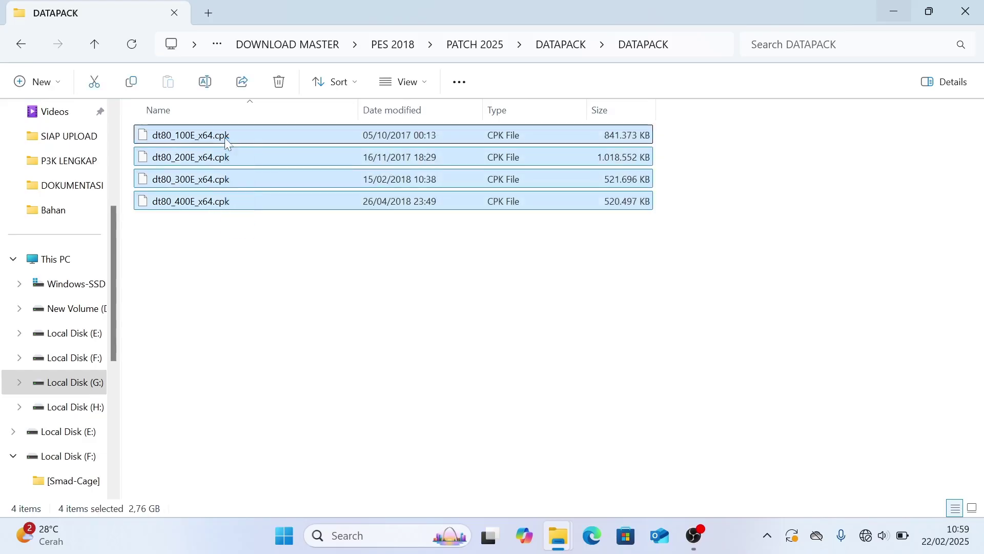
right_click(252, 136)
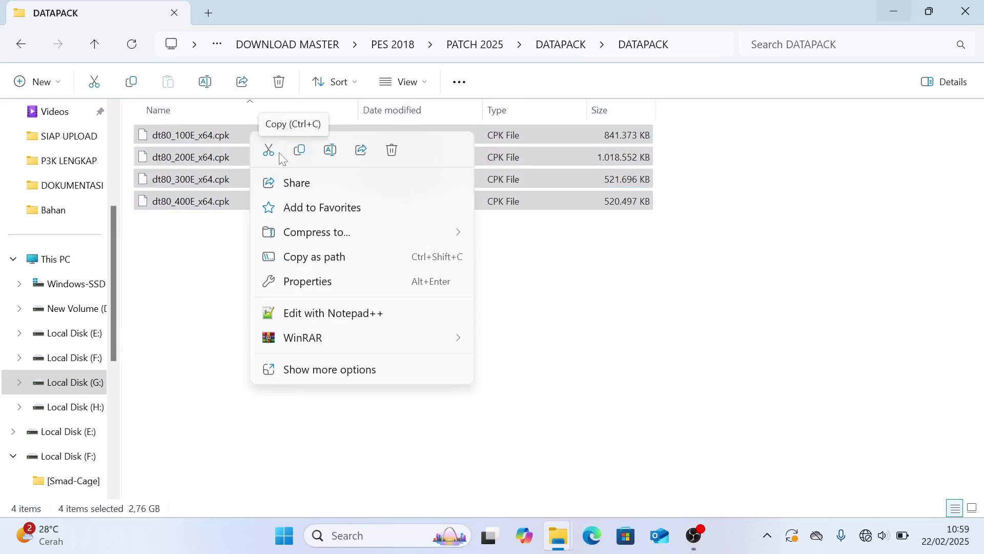
click(297, 151)
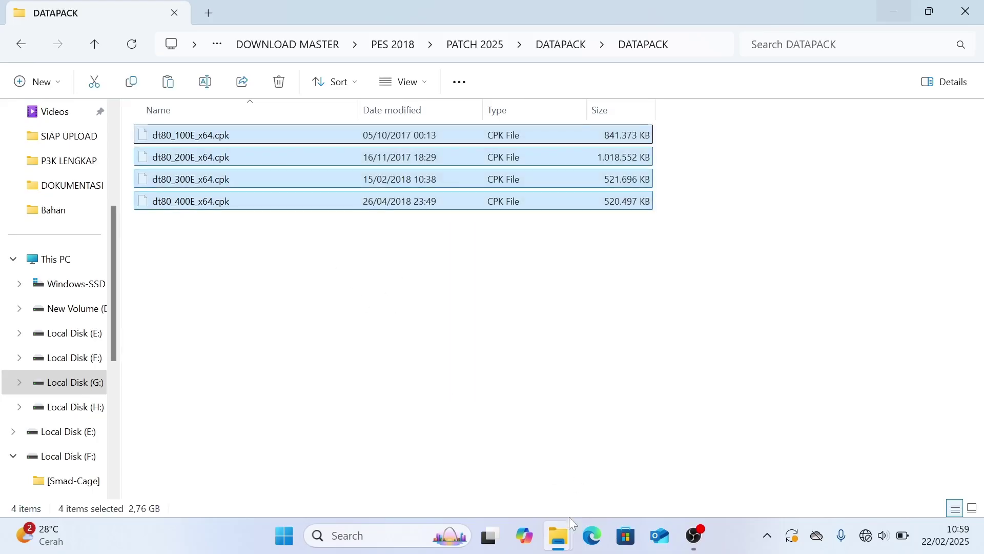
Paste the four dt80 CPK files into the download folder of Pro Evolution Soccer 2018
mouse_move(565, 536)
click(660, 440)
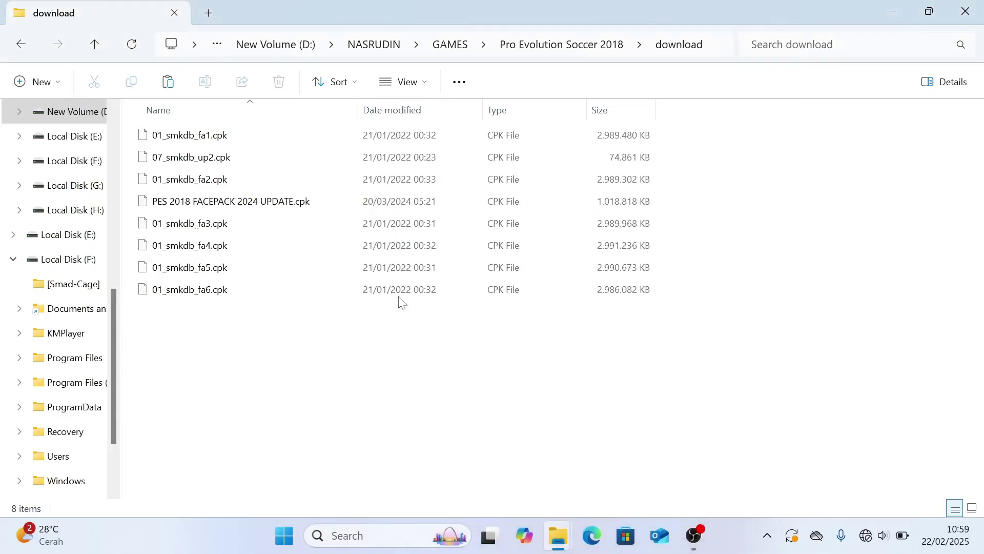
click(576, 48)
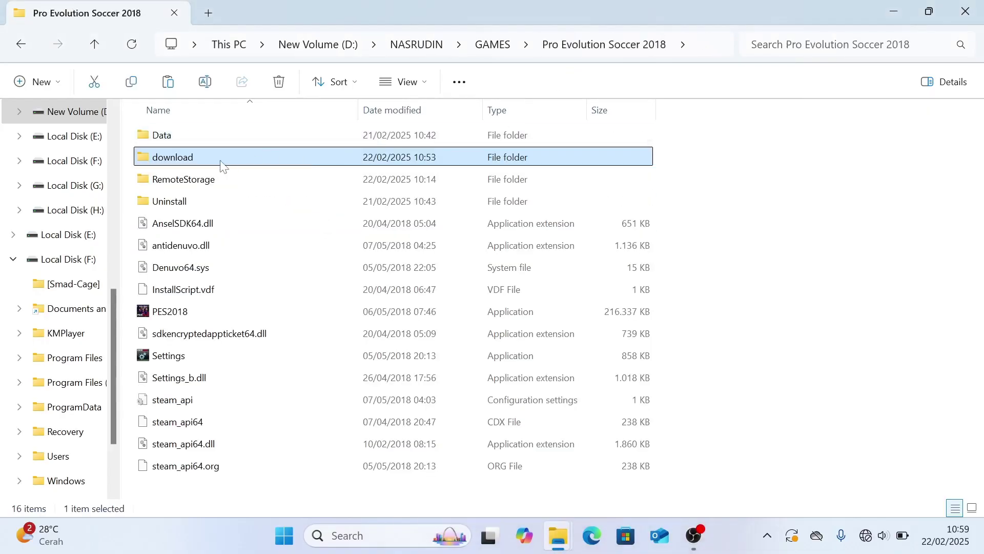
double_click(267, 162)
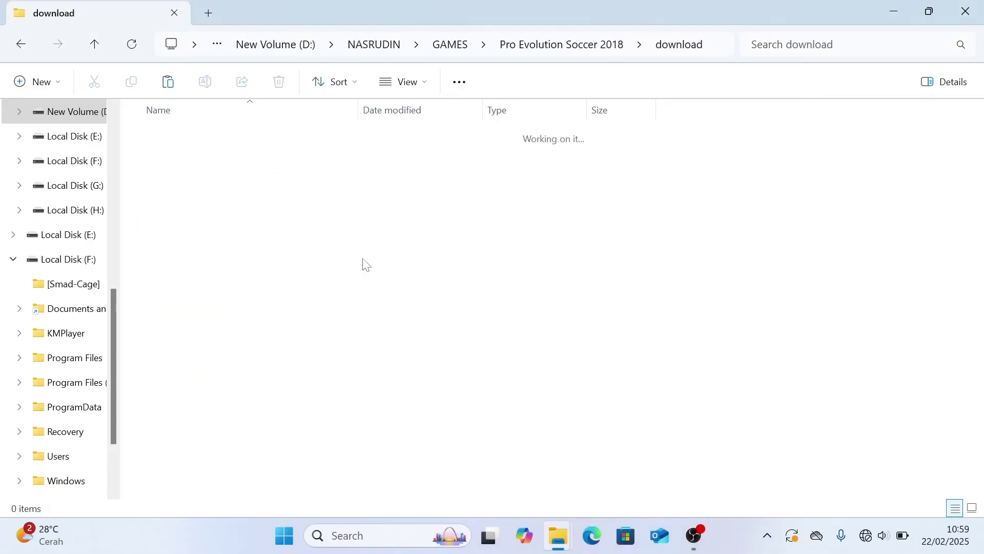
right_click(314, 346)
click(312, 345)
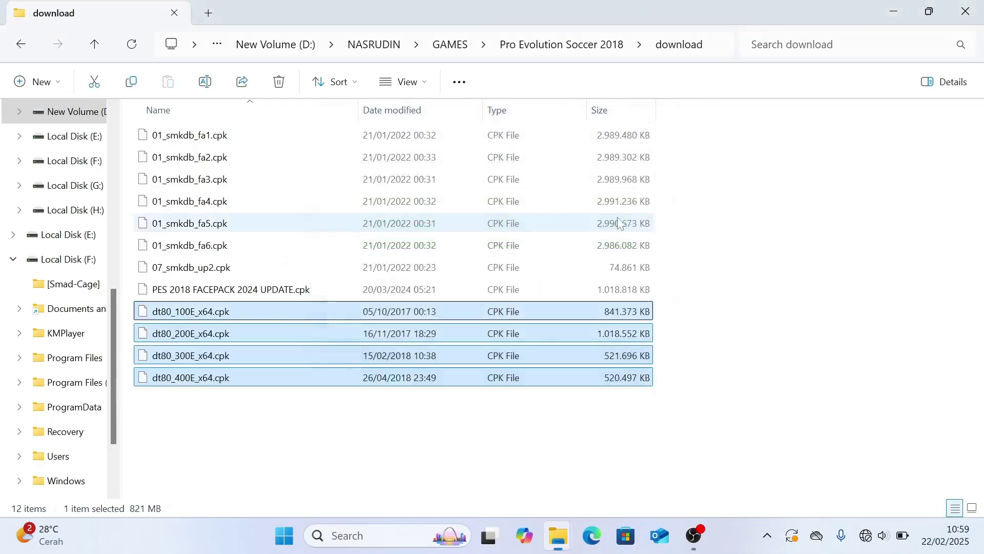
click(350, 469)
Go back to the PATCH 2025 folder and extract the FULL UPDATE 2025 archive with WinRAR into a subfolder named FULL UPDATE 2025
mouse_move(551, 552)
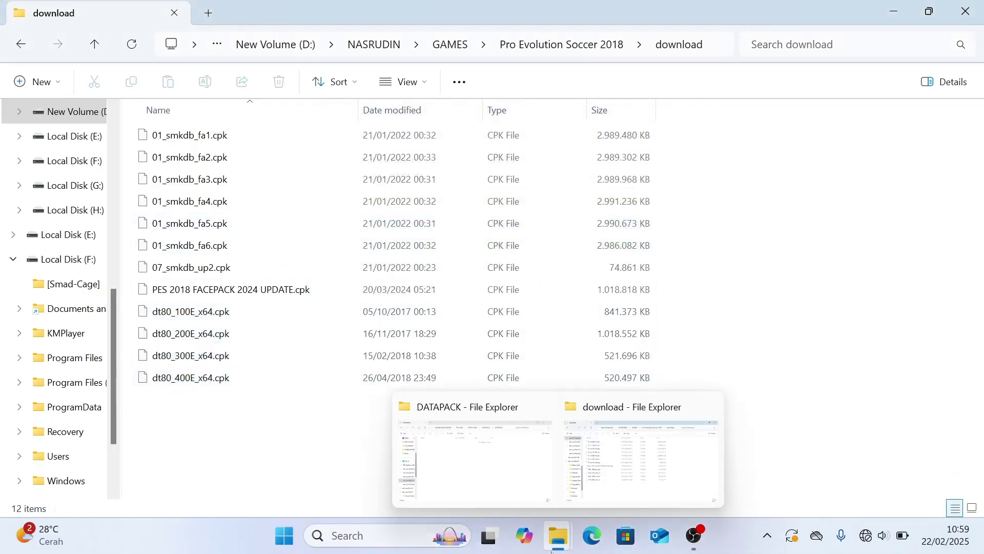
click(493, 451)
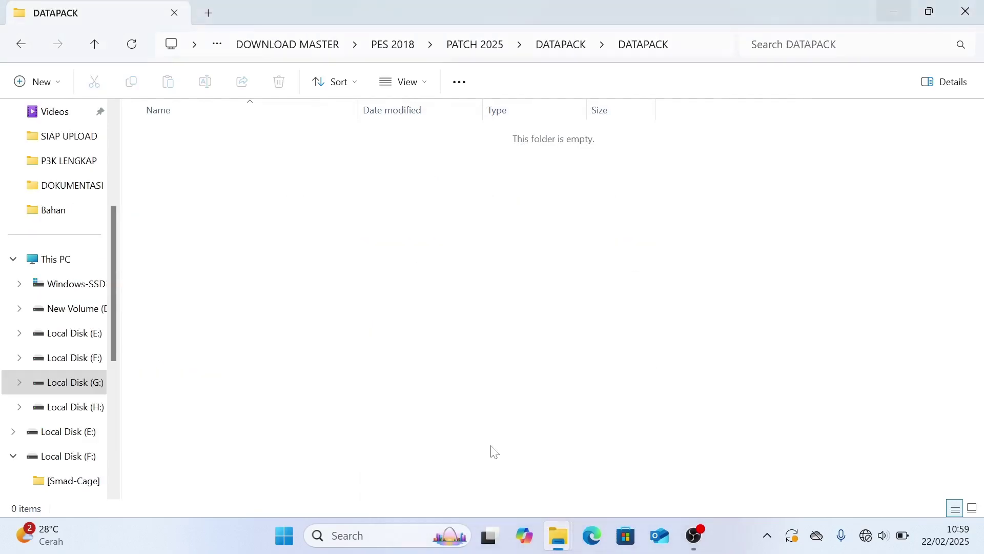
click(478, 44)
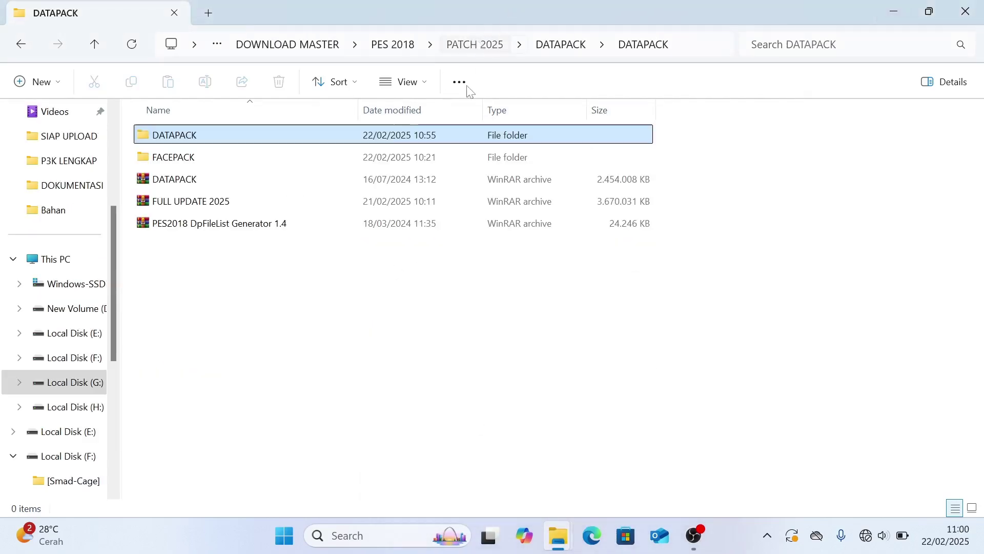
click(210, 200)
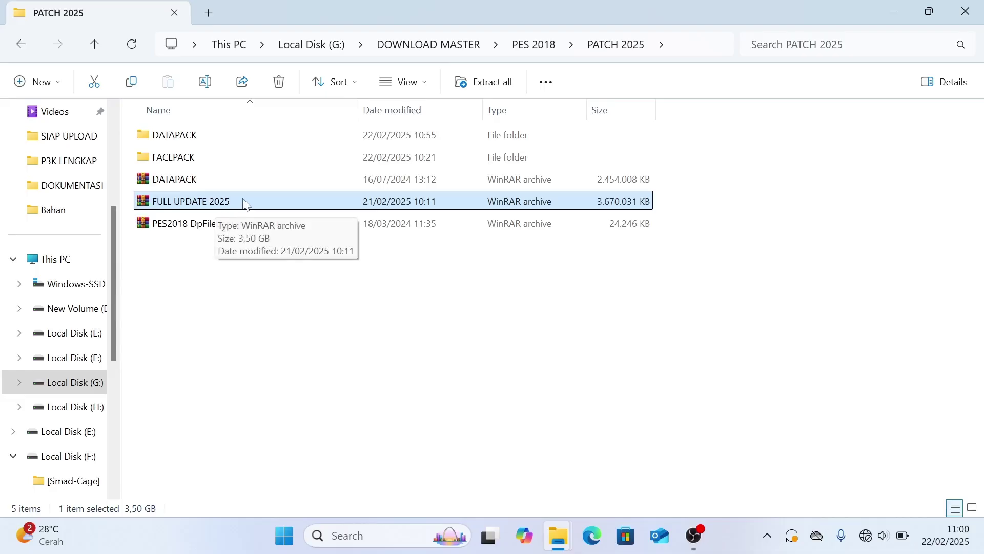
right_click(226, 206)
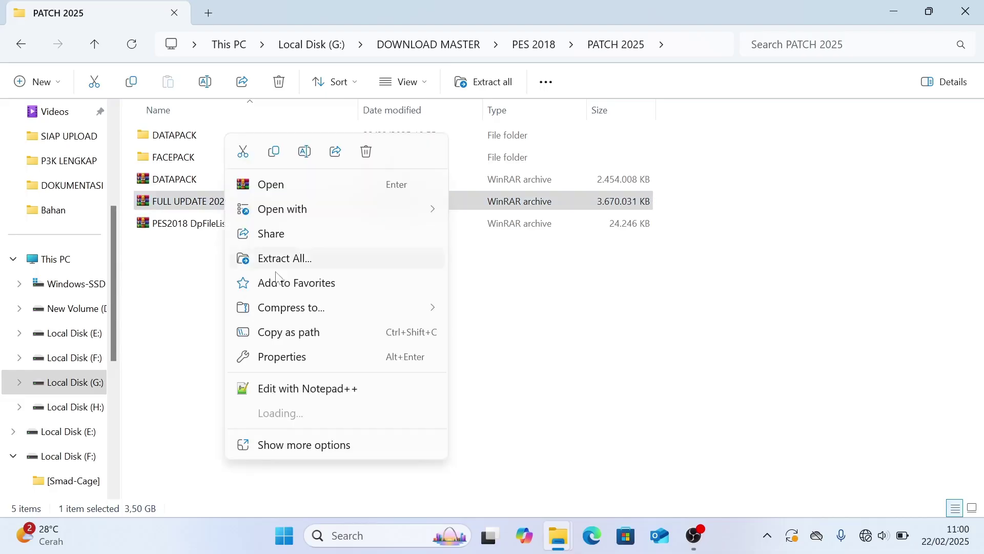
mouse_move(318, 408)
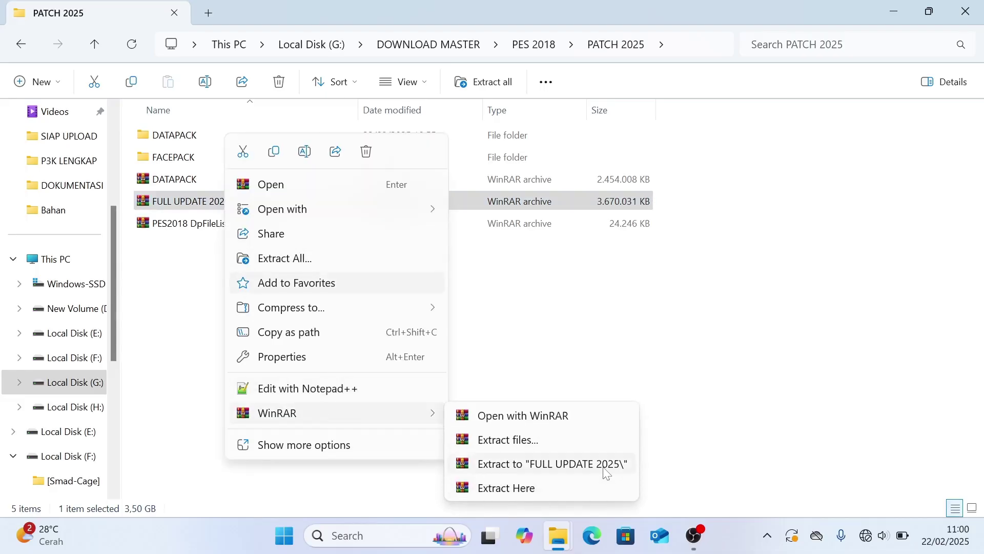
click(604, 467)
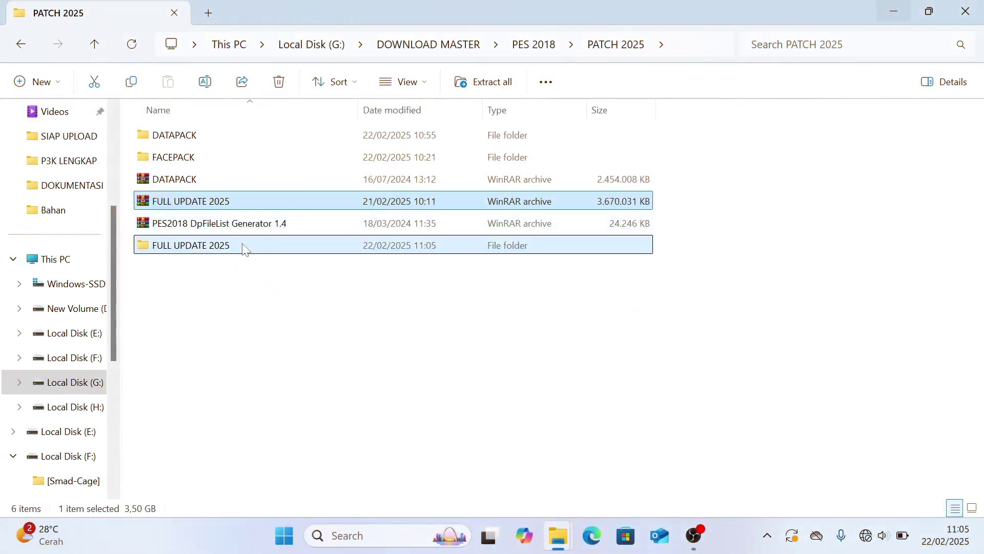
Open the extracted FULL UPDATE 2025 folder and look through its files
click(245, 246)
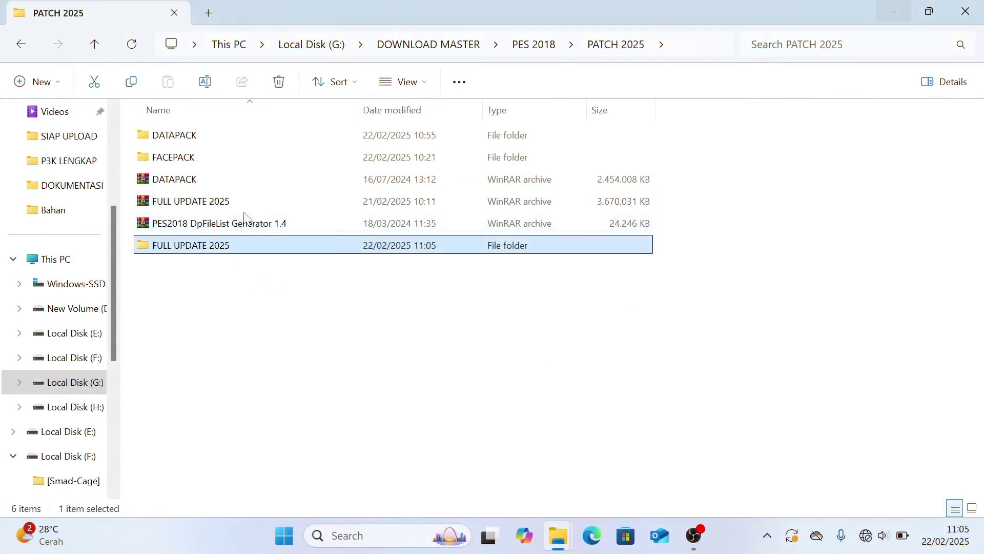
double_click(240, 246)
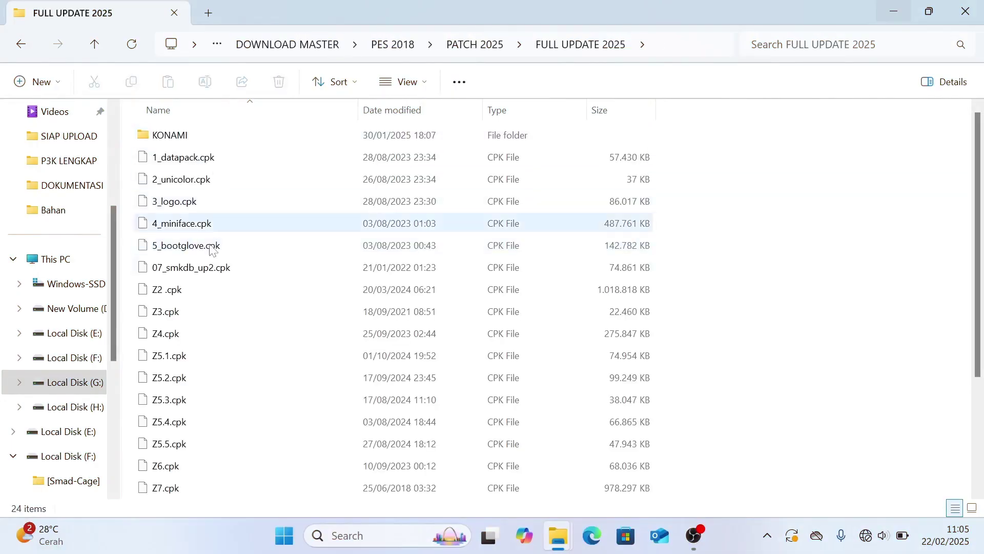
scroll(218, 287, down, 3)
scroll(236, 359, up, 3)
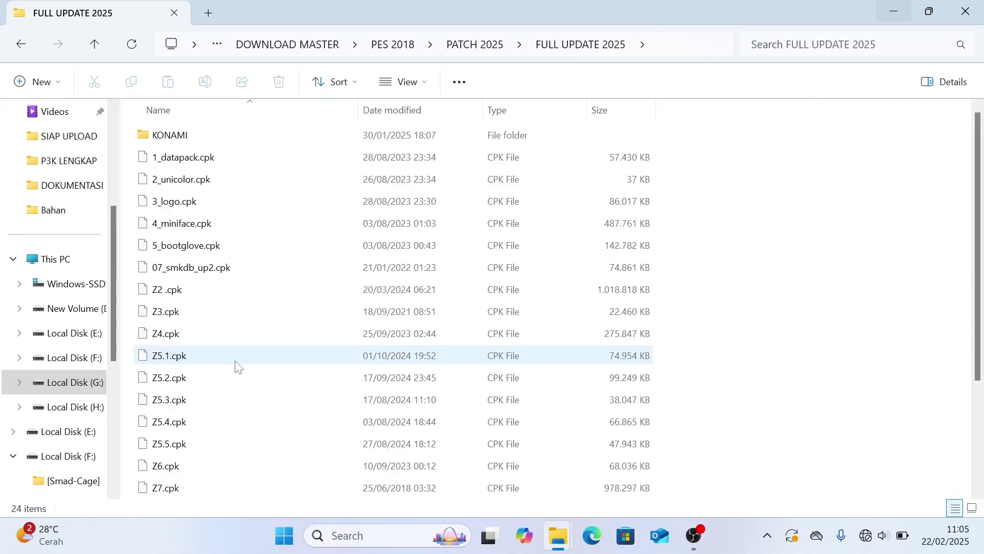
Cut all CPK files in the FULL UPDATE 2025 folder, leaving out the KONAMI folder
key(ctrl+a)
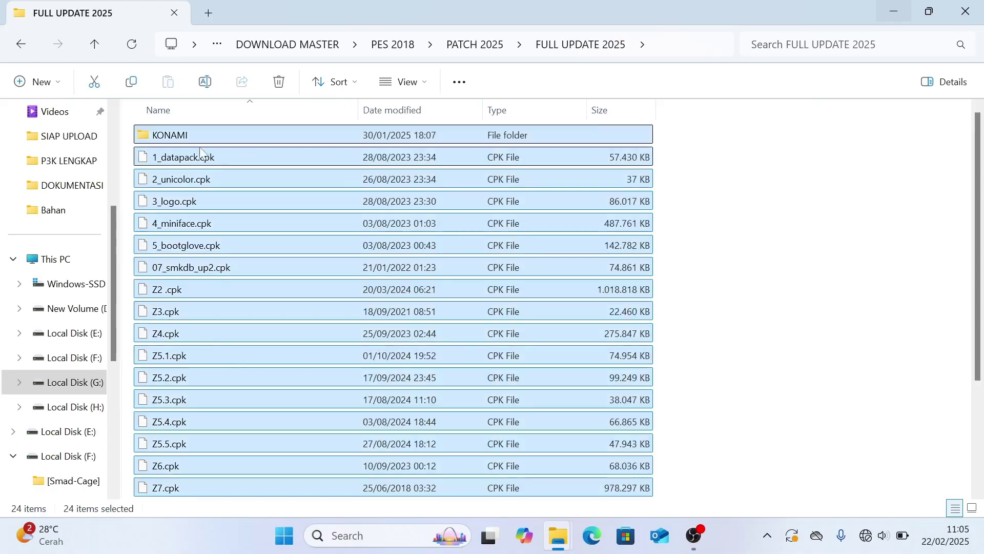
ctrl+click(196, 136)
scroll(257, 269, down, 3)
scroll(232, 245, up, 3)
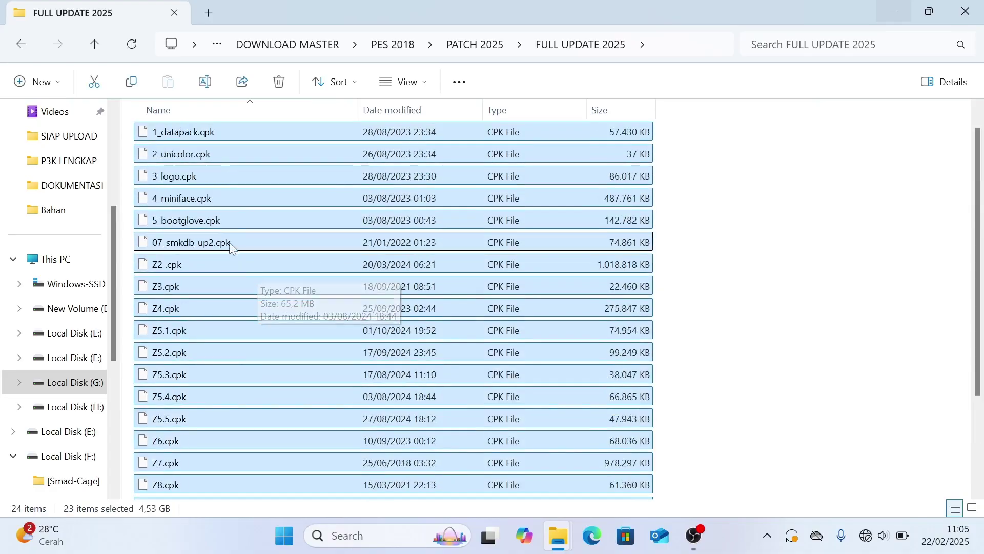
right_click(236, 220)
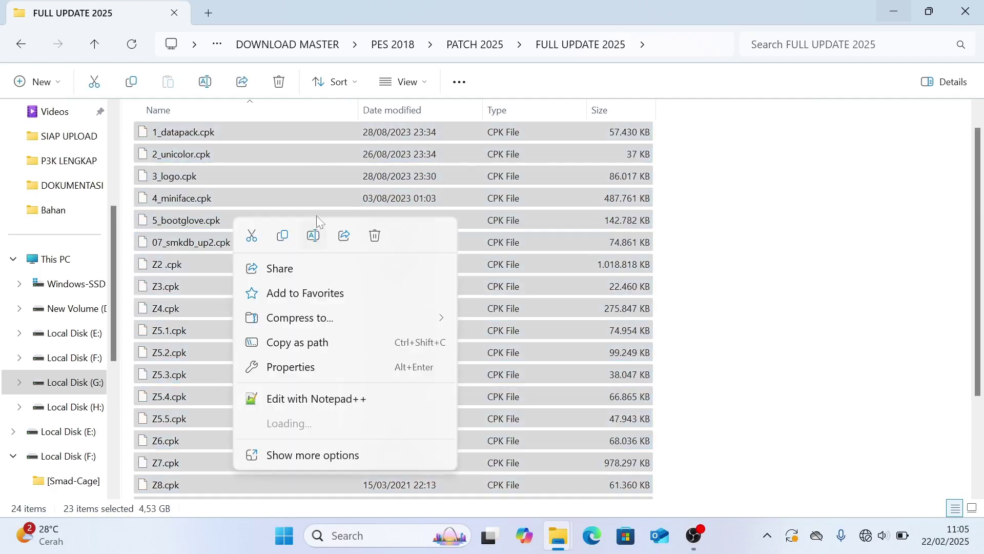
click(251, 239)
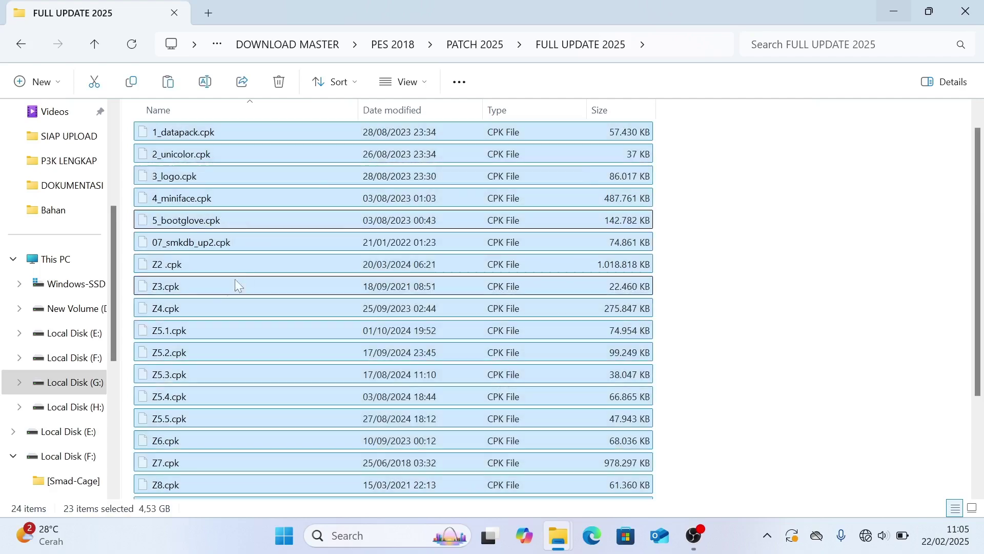
scroll(525, 372, up, 1)
scroll(528, 377, down, 2)
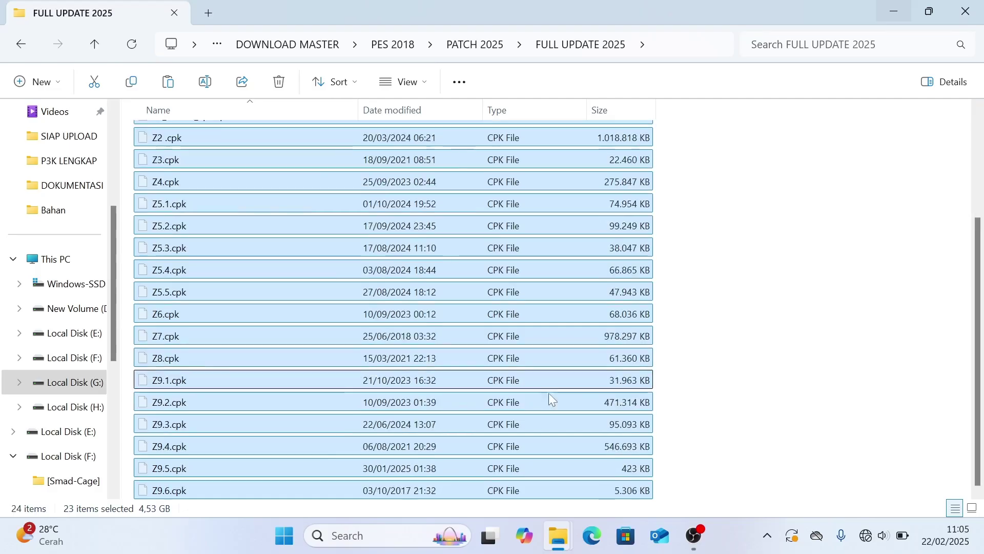
Paste the update's CPK files into the download folder of Pro Evolution Soccer 2018, replacing the existing 07_smkdb_up2.cpk
mouse_move(559, 536)
click(585, 403)
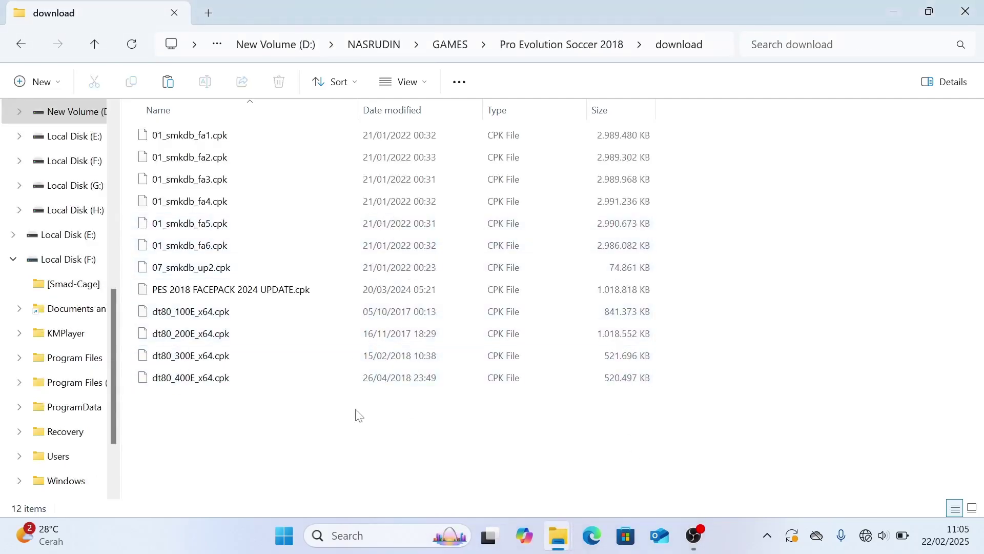
right_click(359, 428)
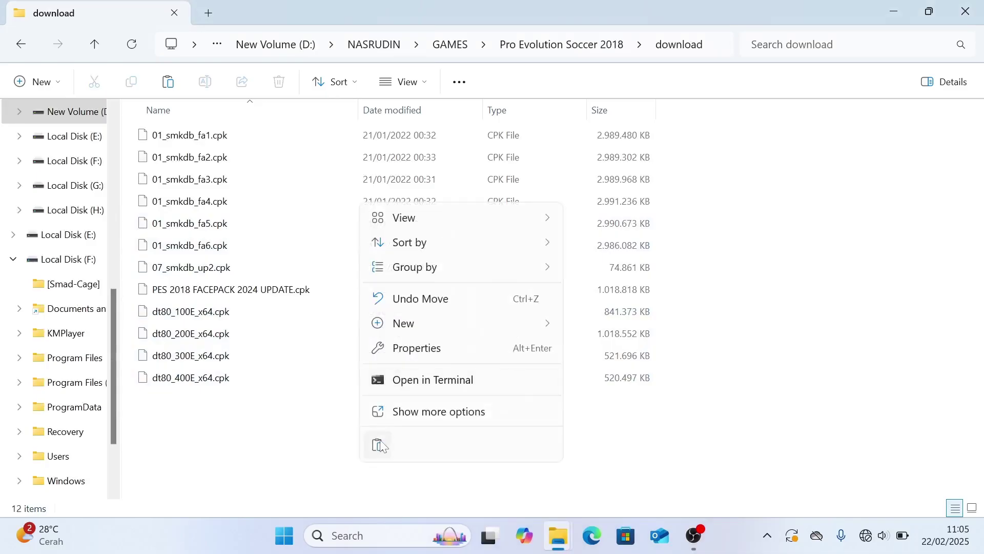
key(Escape)
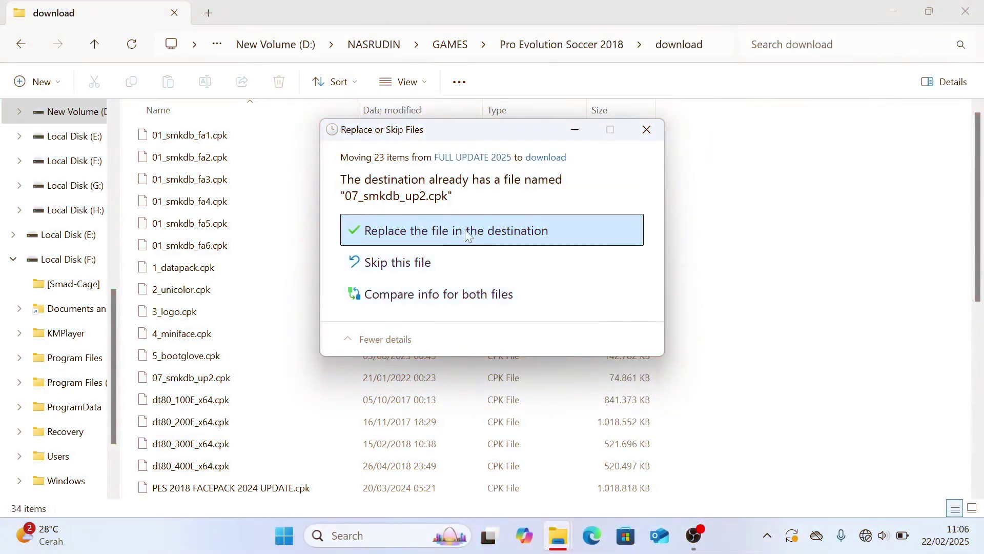
click(487, 235)
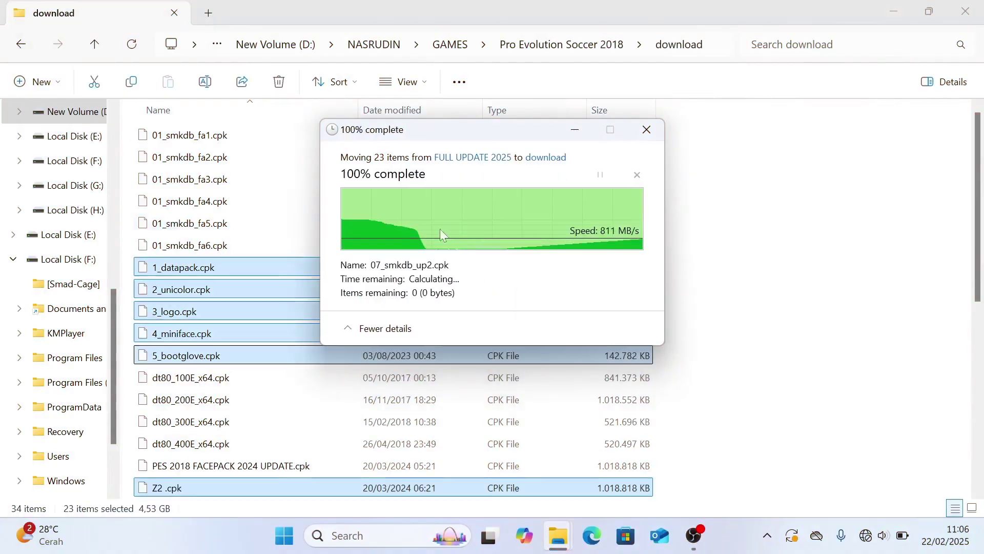
scroll(377, 357, down, 4)
scroll(377, 358, up, 4)
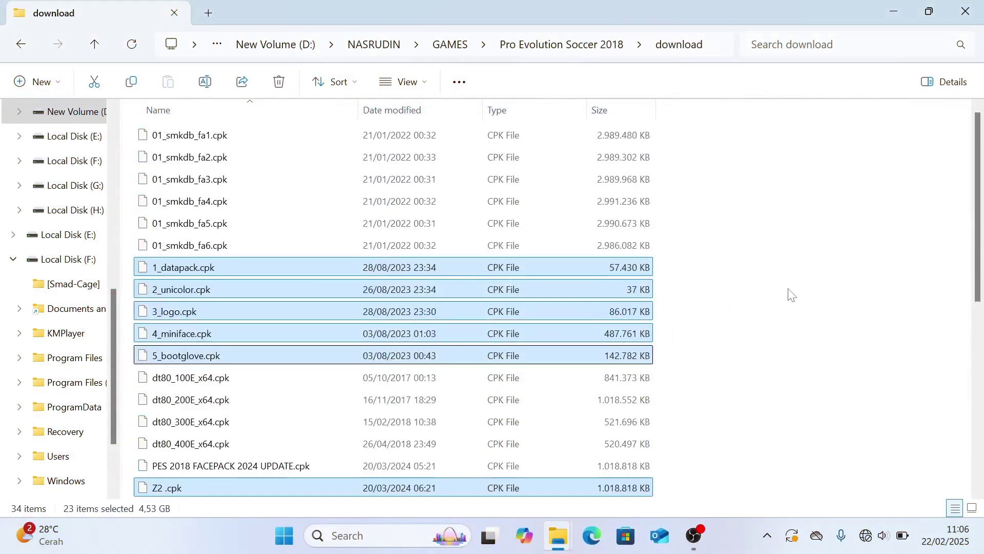
click(789, 293)
Switch back to the FULL UPDATE 2025 folder and open the save folder inside KONAMI > PRO EVOLUTION SOCCER 2018
mouse_move(576, 537)
click(528, 458)
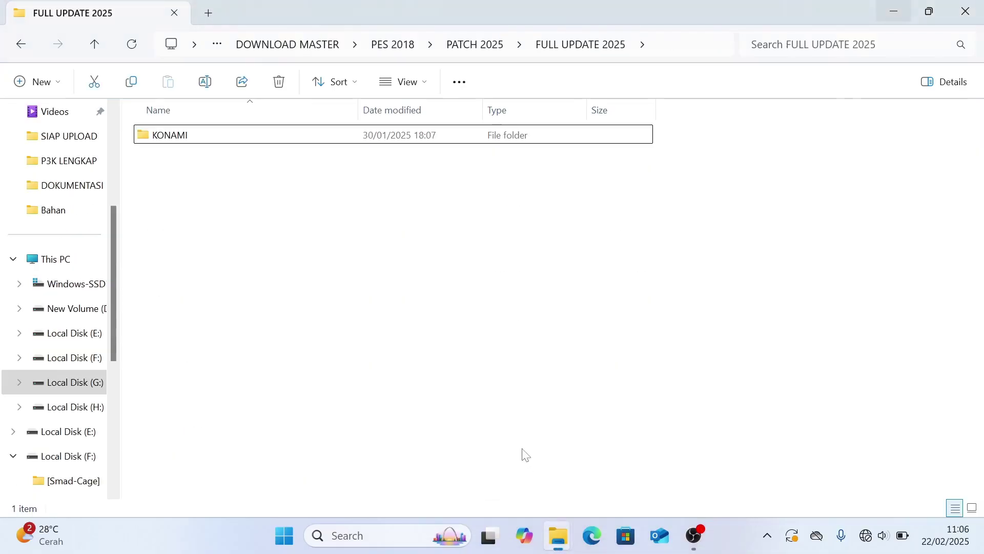
click(222, 142)
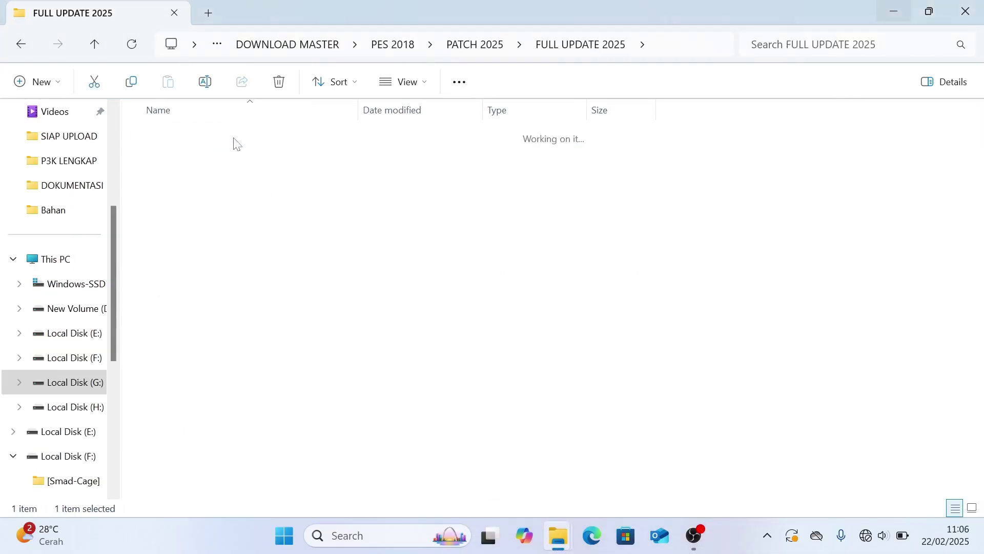
double_click(236, 141)
double_click(218, 136)
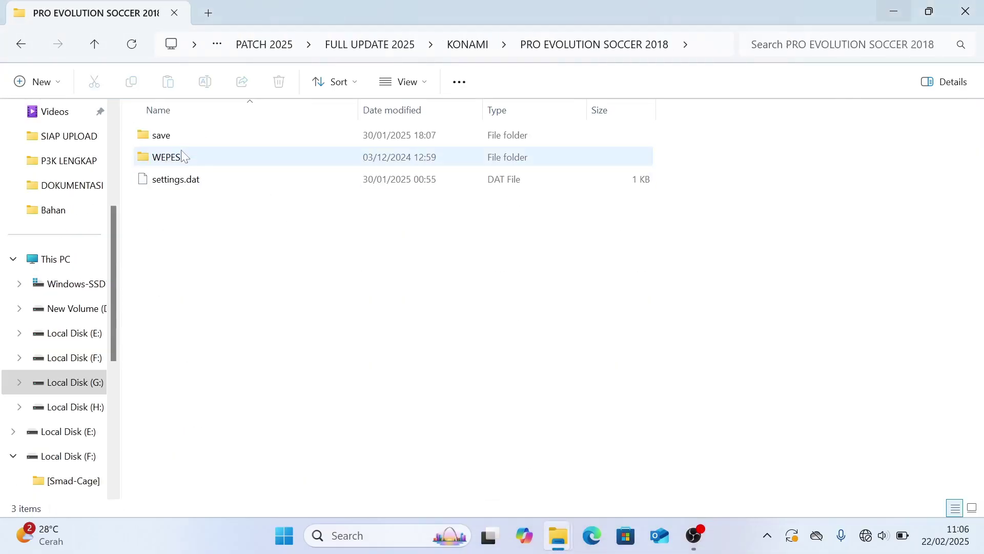
double_click(180, 158)
click(18, 47)
double_click(199, 160)
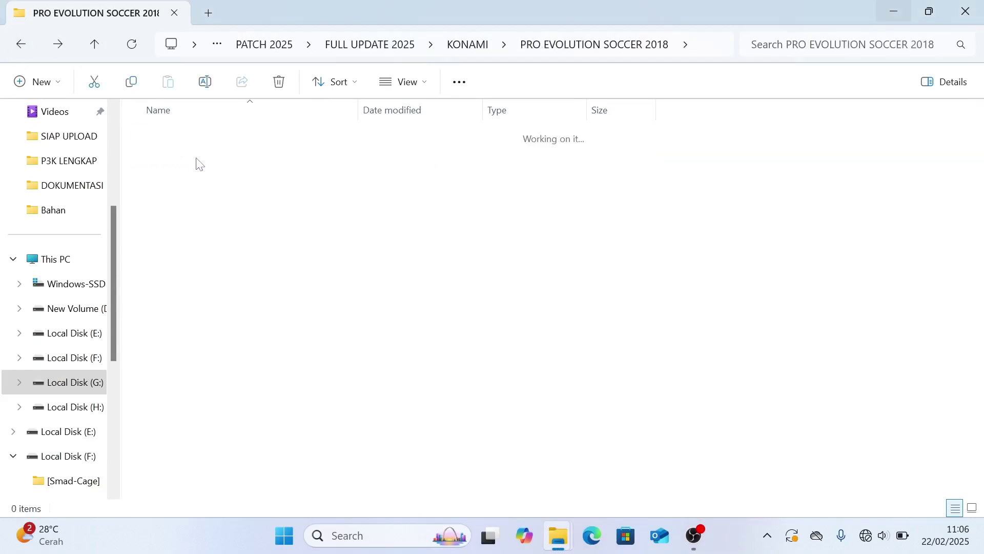
Cut the EDIT00000000 file from the patch's save folder
click(190, 139)
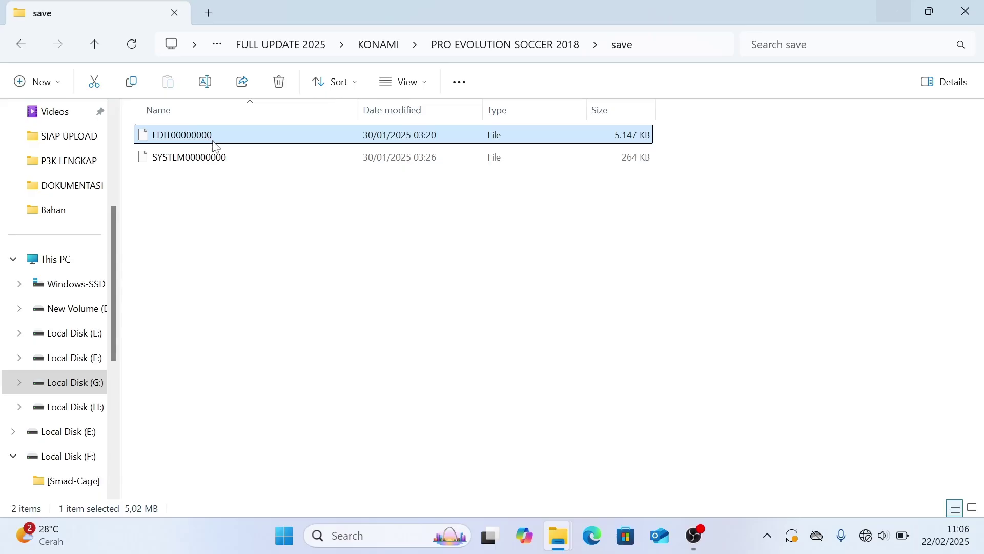
right_click(210, 139)
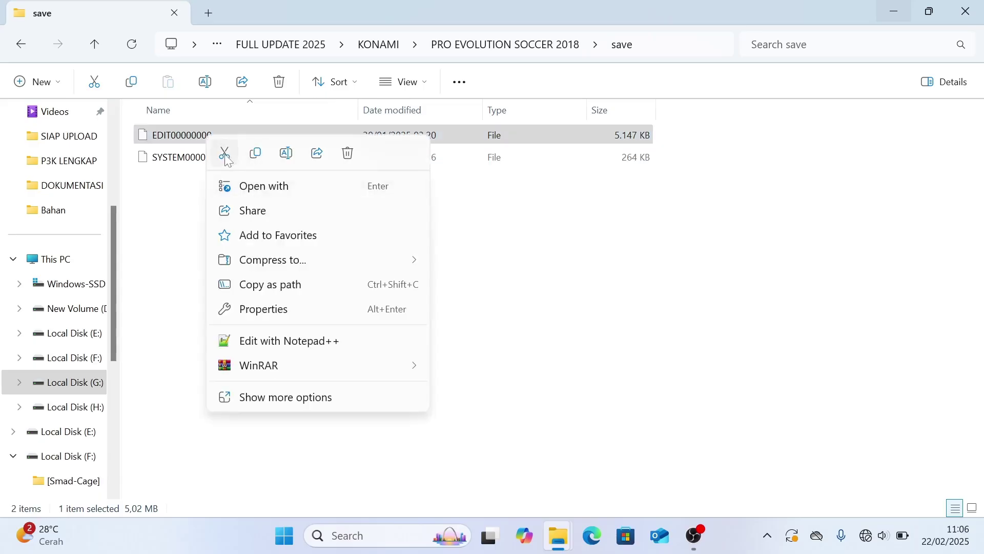
click(226, 154)
Paste EDIT00000000 into the save folder under Documents > KONAMI > PRO EVOLUTION SOCCER 2018, replacing the existing file
scroll(76, 335, up, 3)
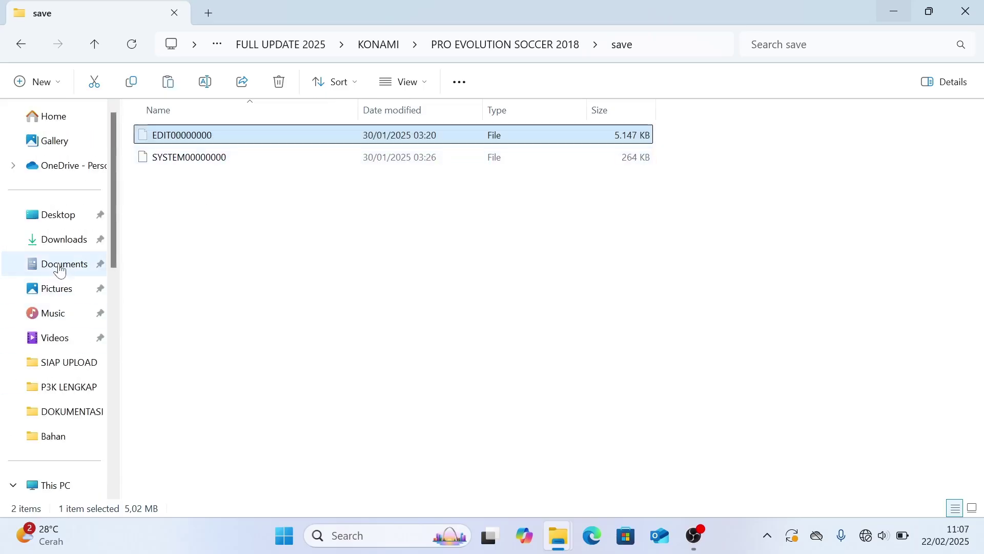
click(60, 264)
double_click(215, 317)
click(232, 144)
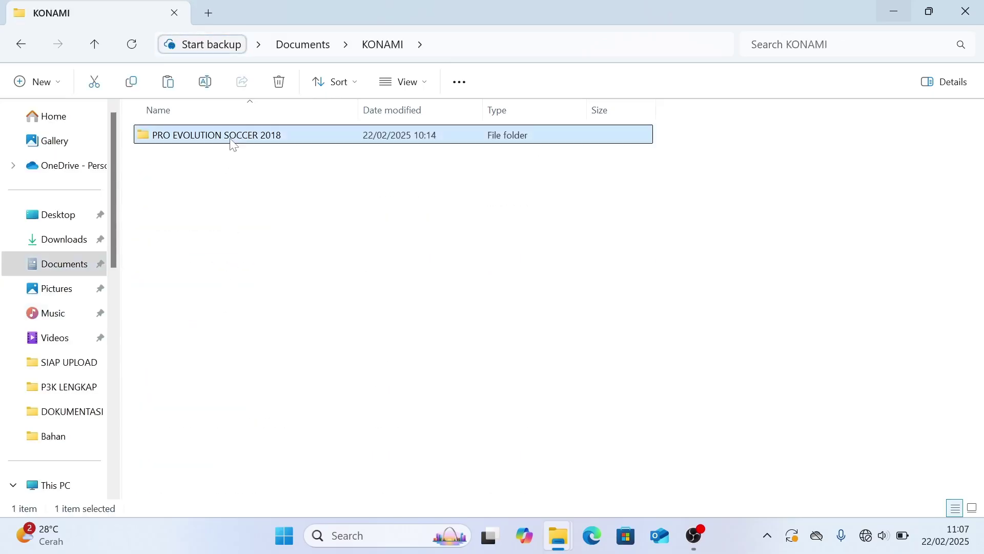
double_click(232, 144)
double_click(217, 143)
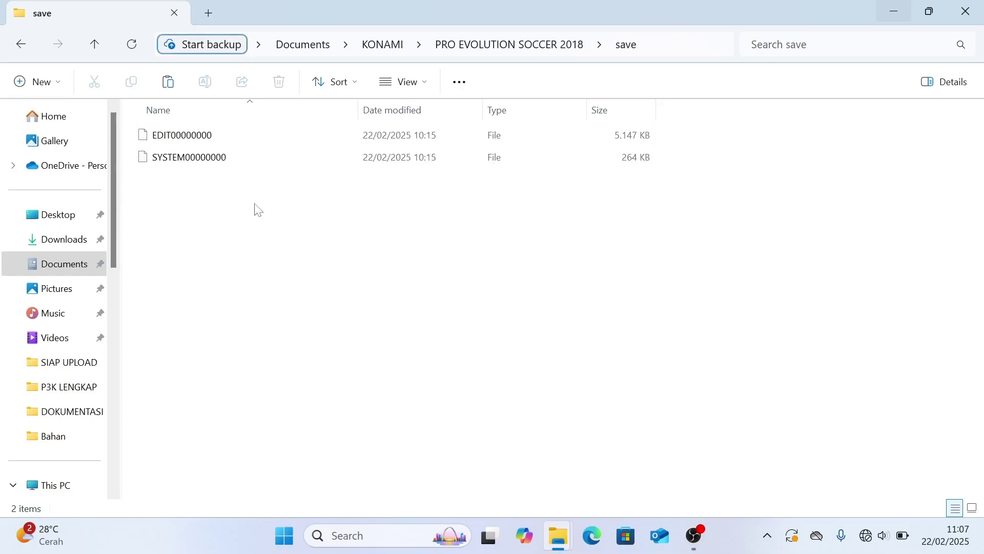
right_click(297, 210)
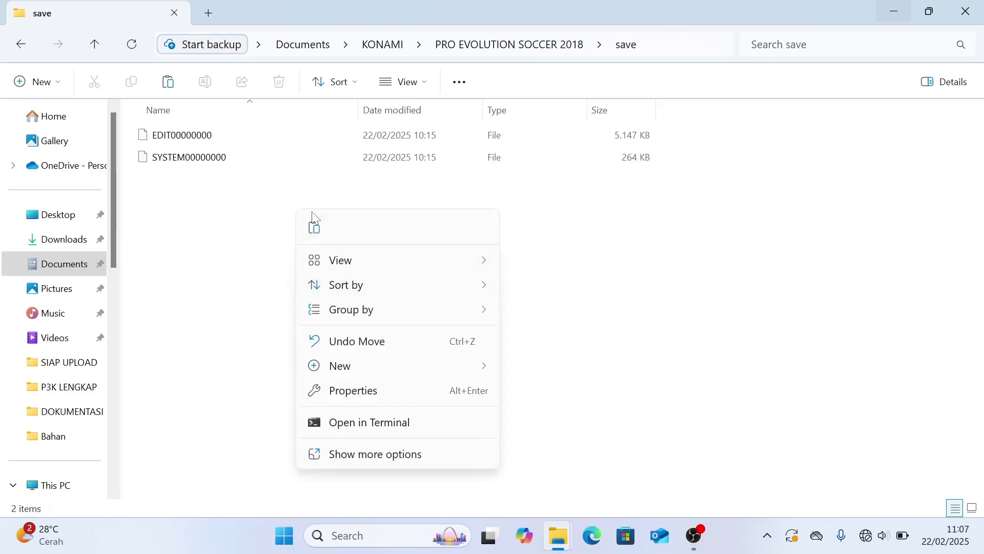
click(314, 225)
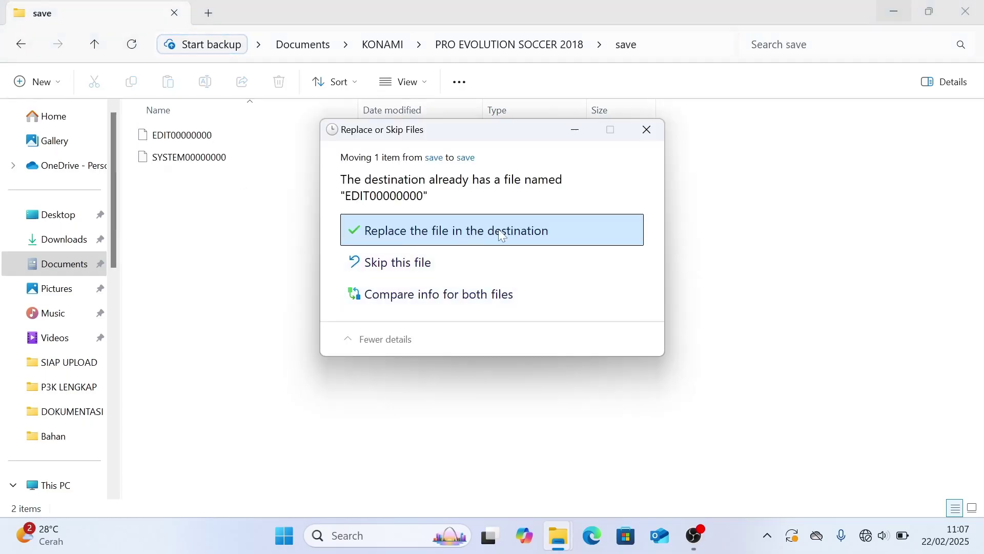
click(502, 235)
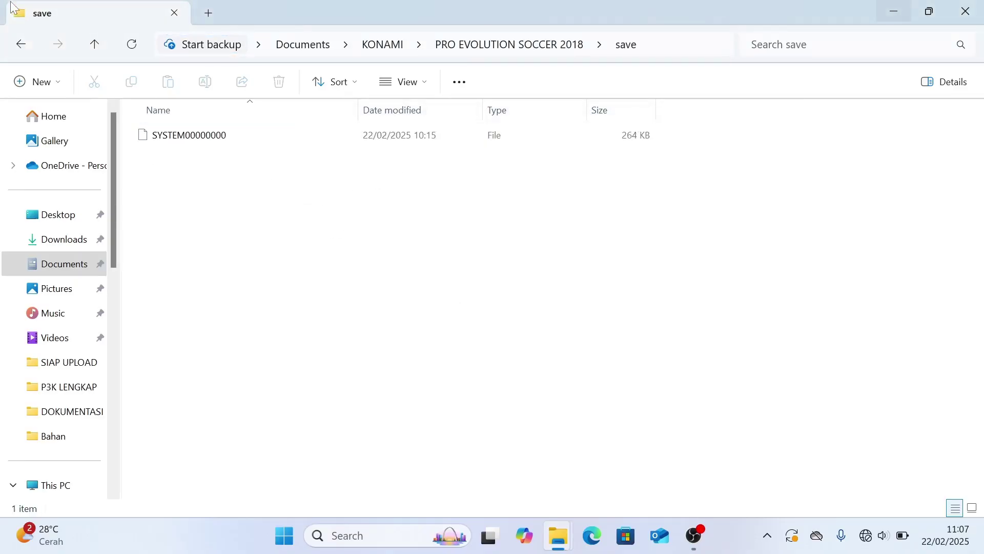
click(18, 47)
click(58, 44)
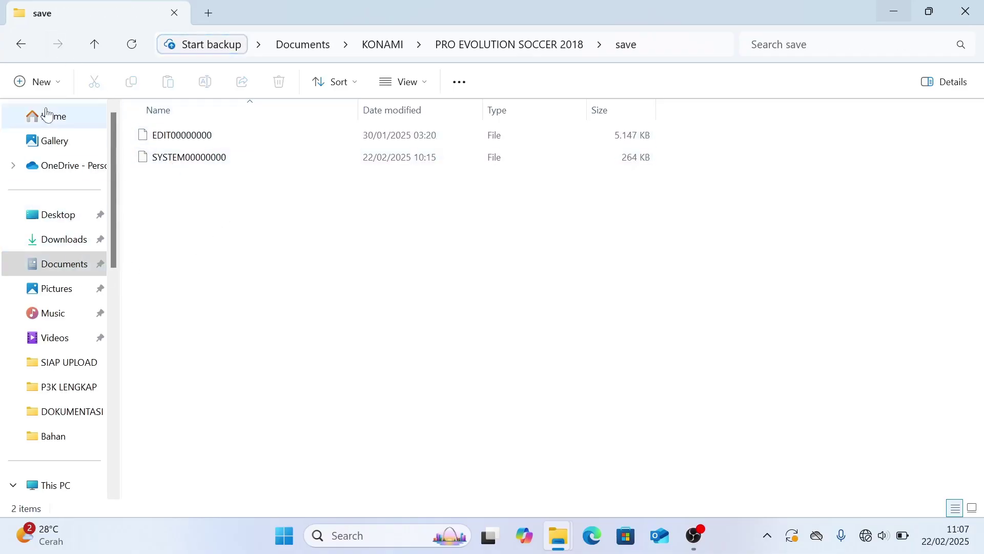
Return from the save folder to the PRO EVOLUTION SOCCER 2018 folder in Documents
scroll(82, 354, down, 4)
scroll(73, 323, up, 4)
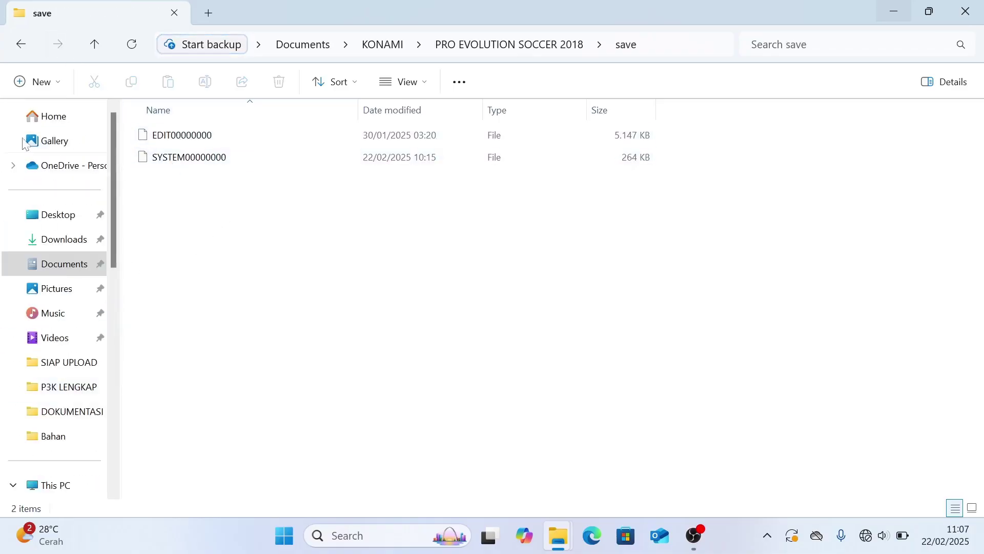
click(19, 45)
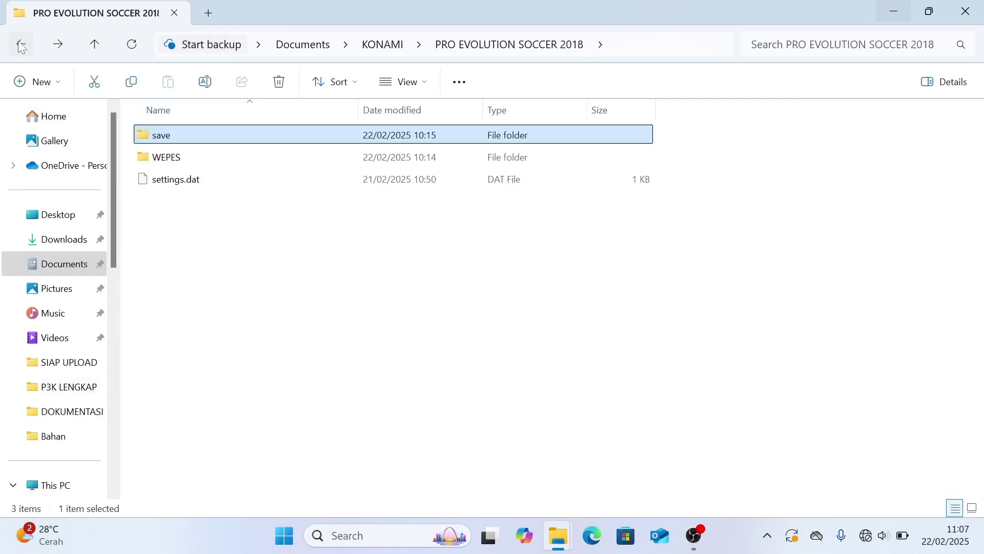
Go back from Documents to the PATCH 2025 folder in PES 2018 on Local Disk (G:)
click(21, 46)
click(21, 46)
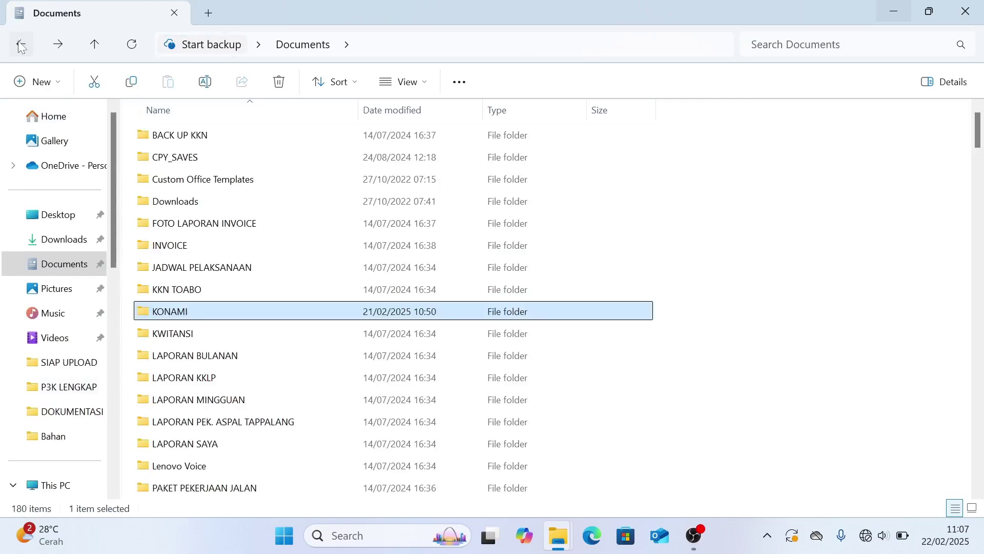
click(20, 47)
click(27, 45)
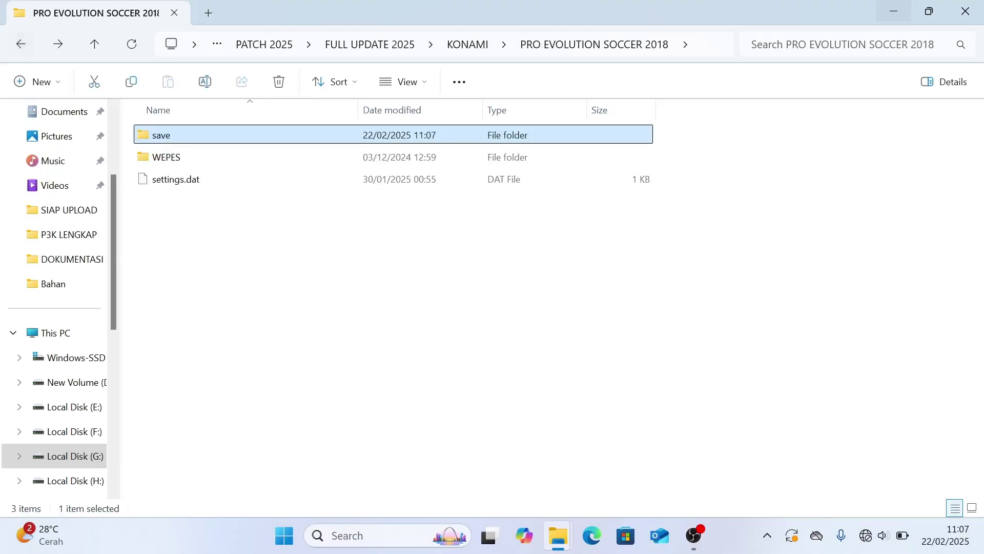
click(289, 49)
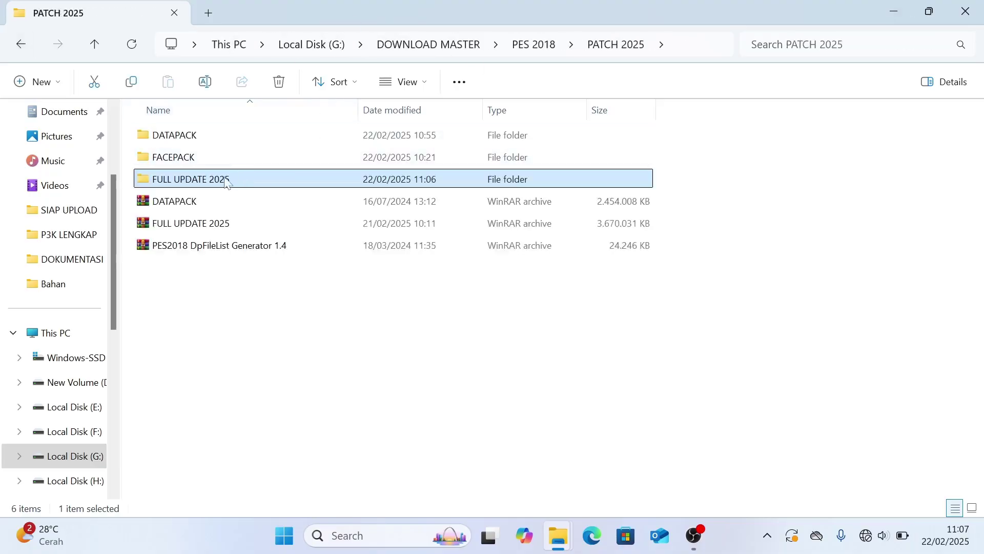
Extract the PES2018 DpFileList Generator 1.4 archive into a folder of the same name with WinRAR
click(228, 246)
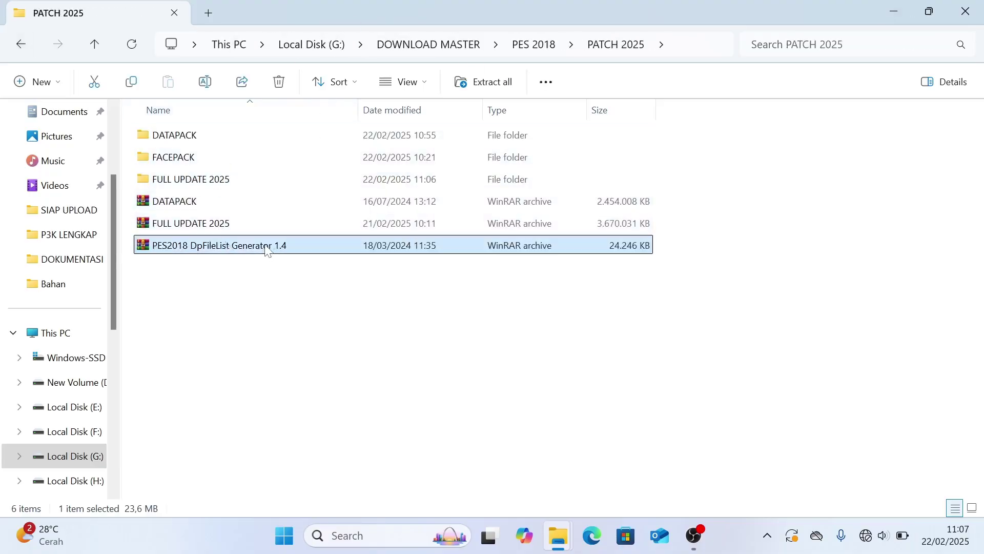
right_click(287, 261)
mouse_move(374, 417)
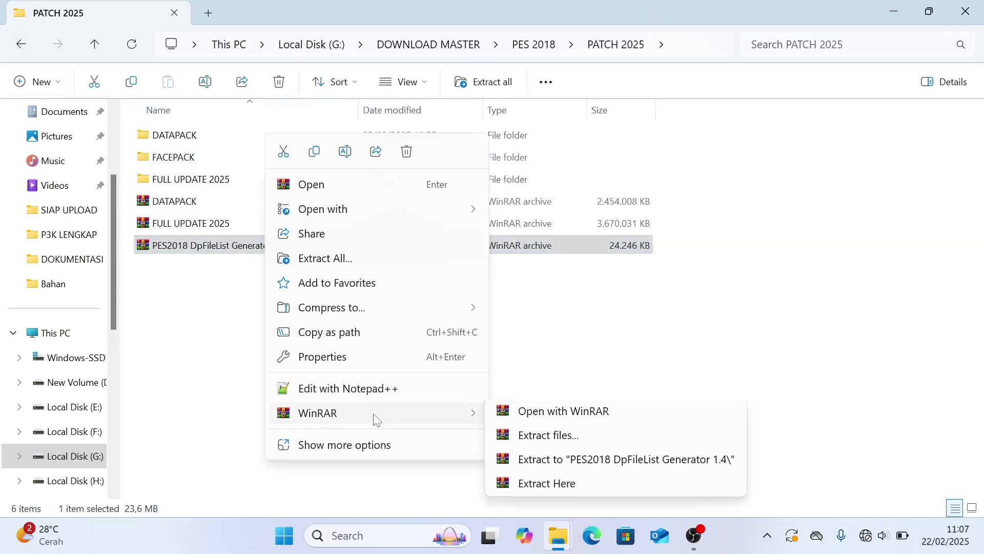
click(615, 464)
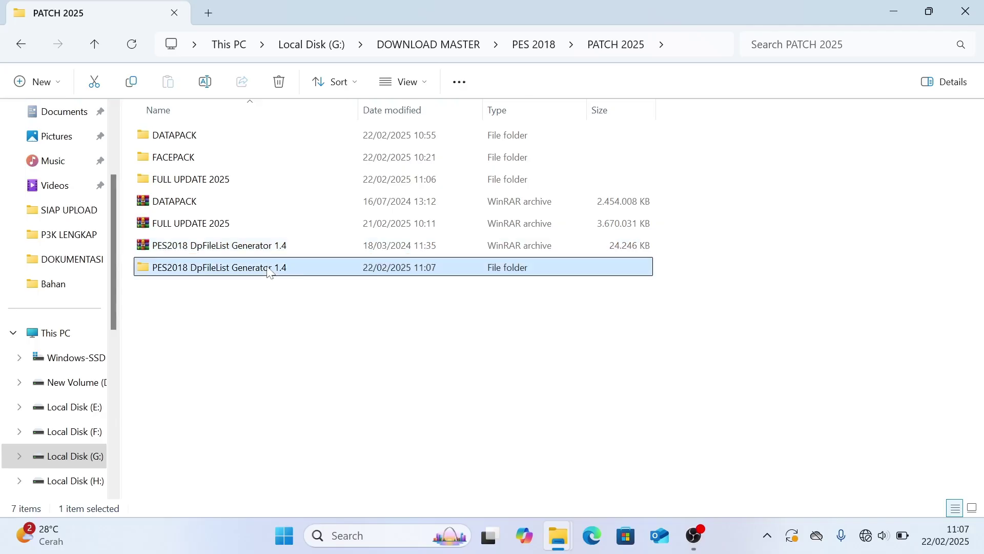
Cut the Settings folder and the PES2018 DpFileList Generator 1.4 application from the inner extracted folder
double_click(269, 266)
double_click(253, 145)
drag(249, 183, 233, 134)
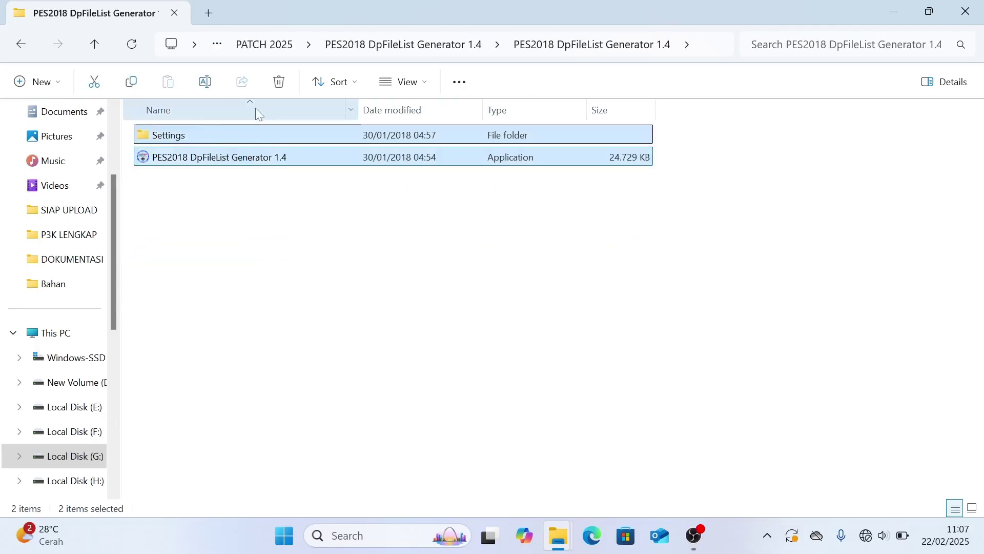
right_click(266, 163)
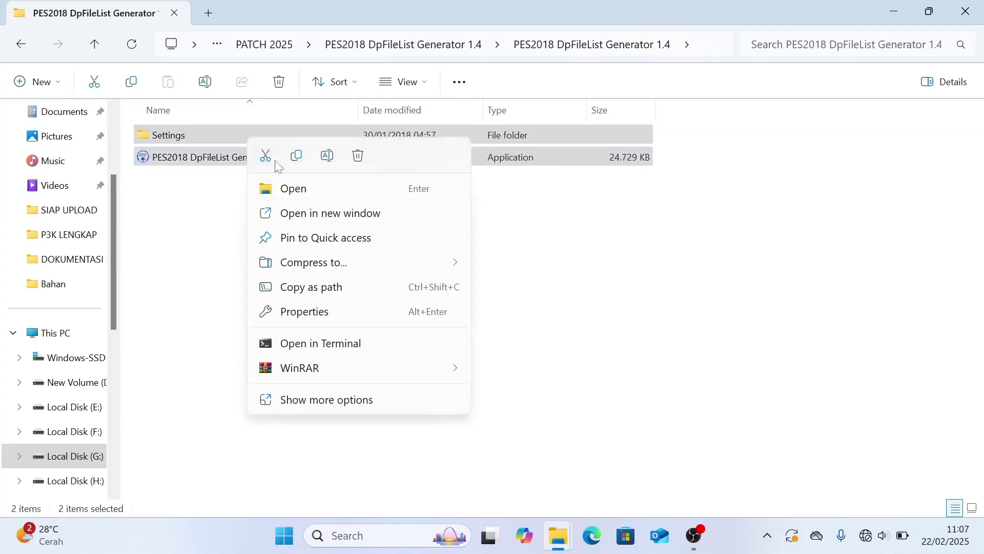
key(Escape)
Paste the Settings folder and the generator application into the game's download folder under Pro Evolution Soccer 2018
mouse_move(559, 536)
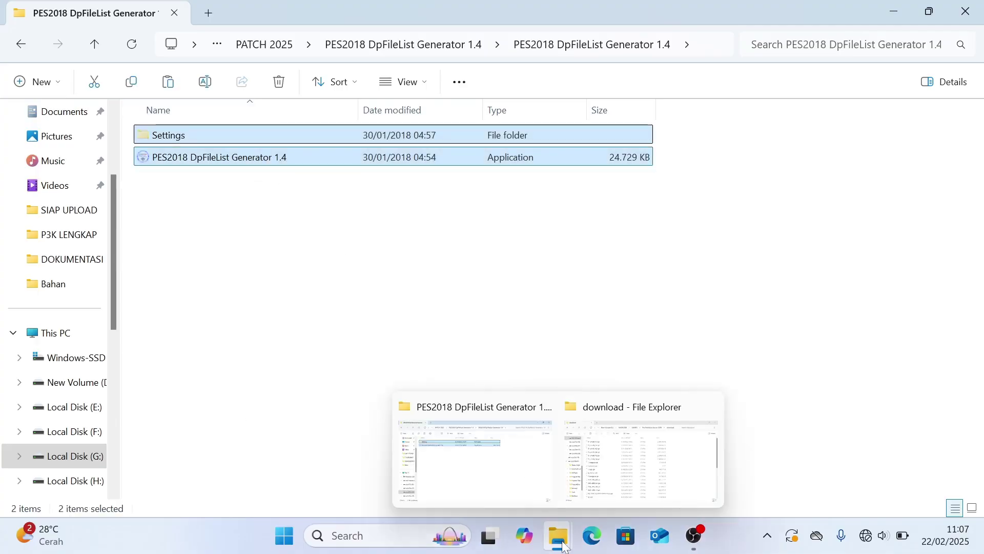
click(644, 474)
scroll(444, 301, down, 6)
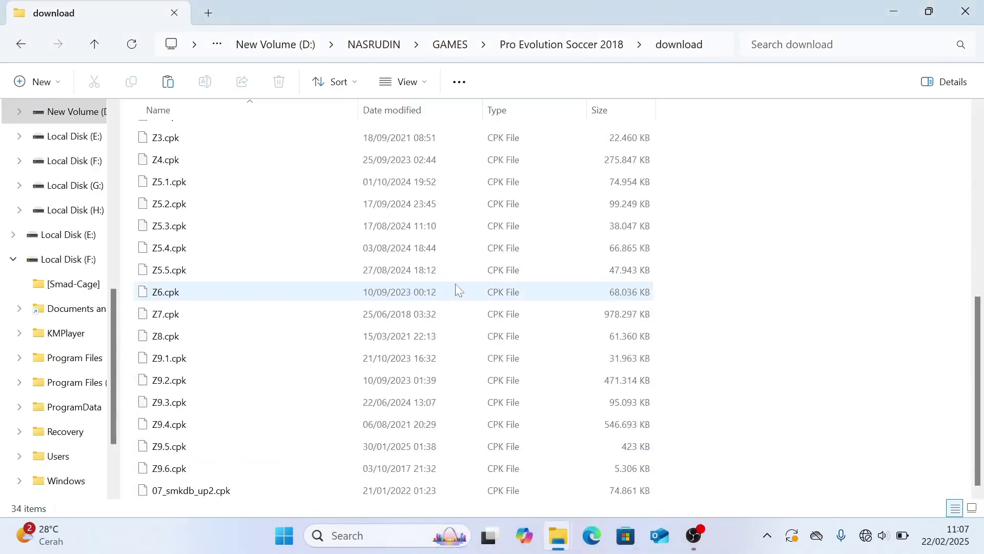
scroll(456, 288, up, 6)
right_click(796, 302)
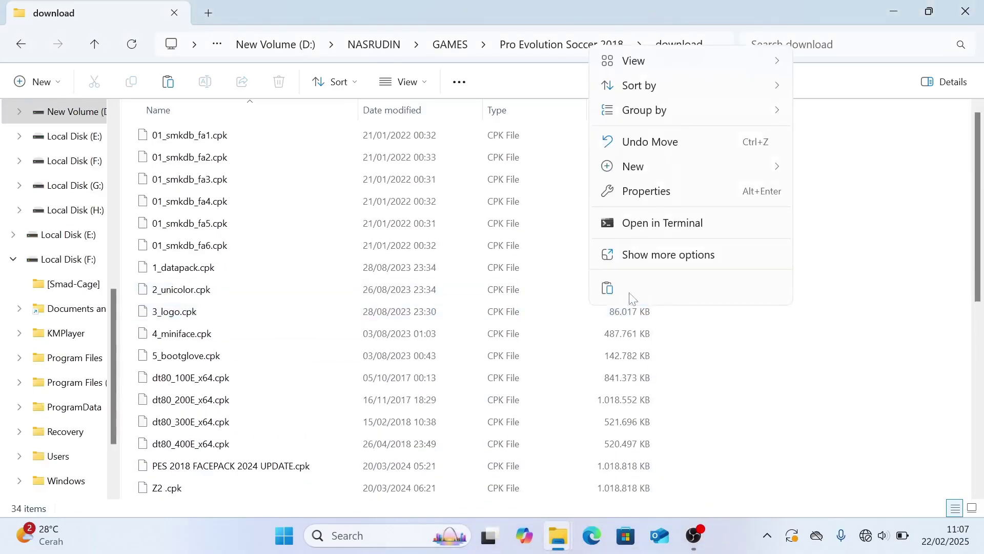
click(607, 288)
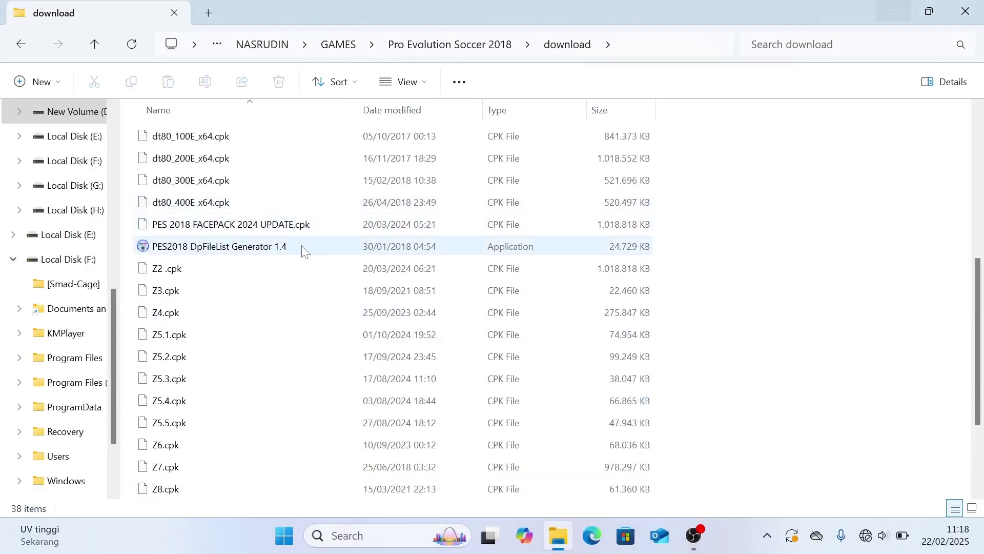
Launch PES2018 DpFileList Generator 1.4 from the download folder and maximize its window
click(302, 251)
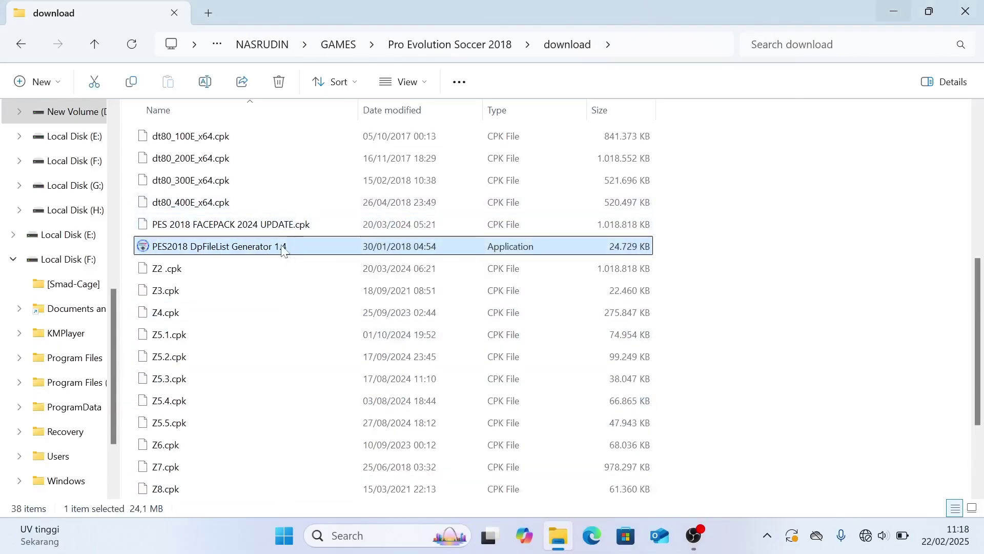
double_click(363, 243)
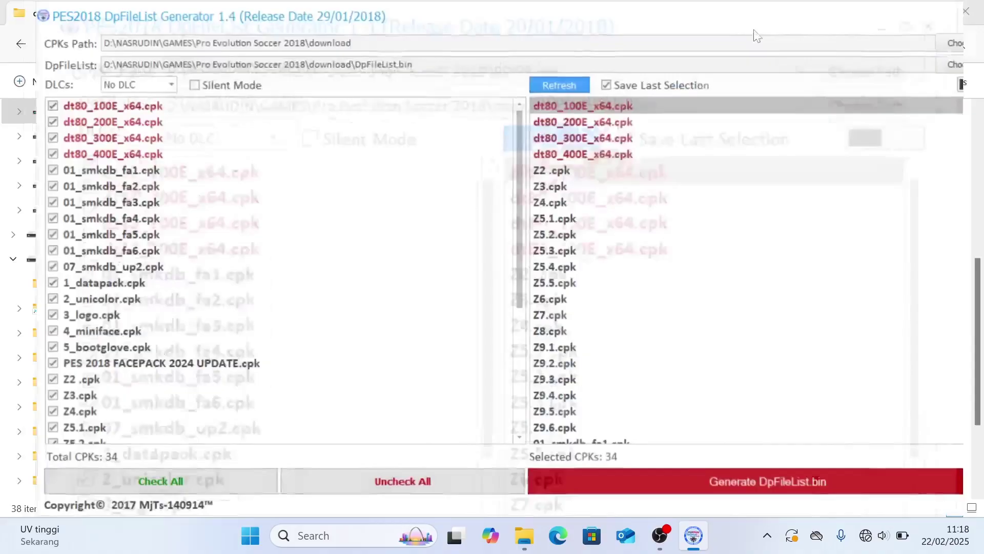
click(780, 20)
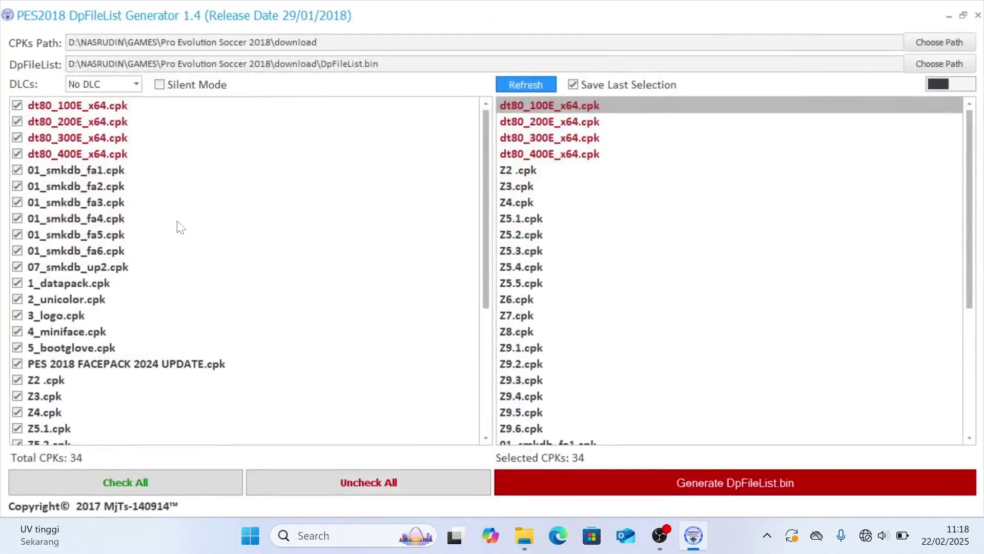
Uncheck all CPK files and set the CPKs path to the download folder under GAMES > Pro Evolution Soccer 2018 on drive D
click(284, 481)
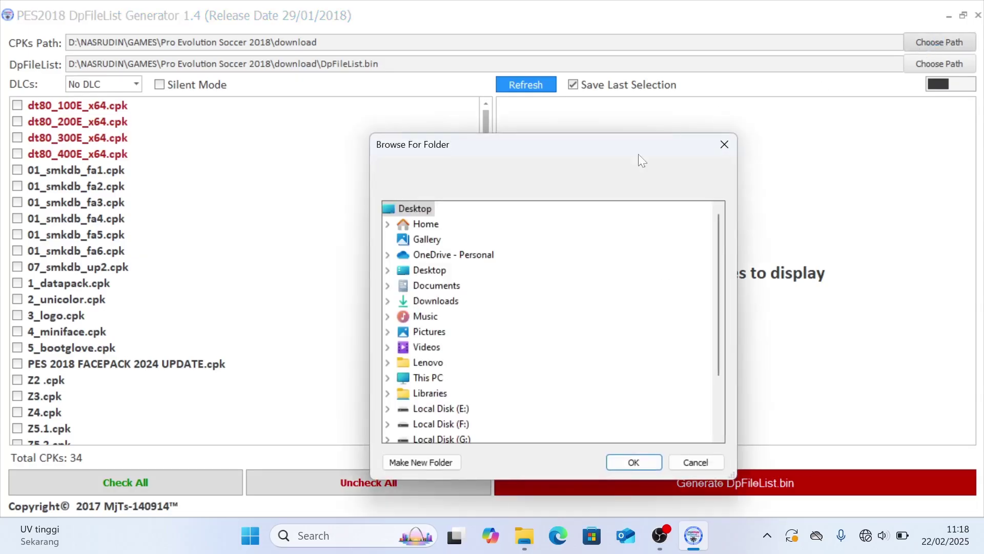
scroll(485, 255, down, 3)
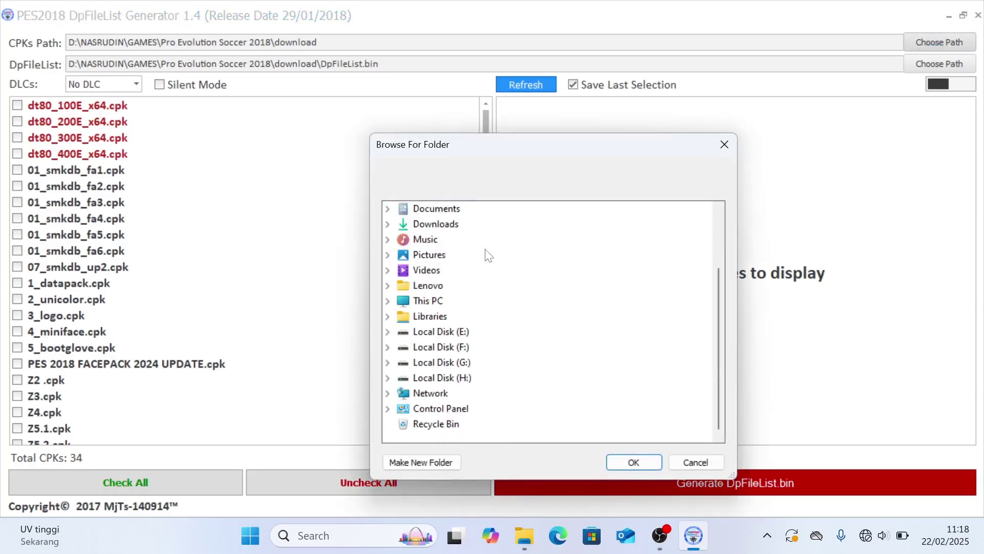
click(387, 301)
click(403, 331)
scroll(426, 341, down, 1)
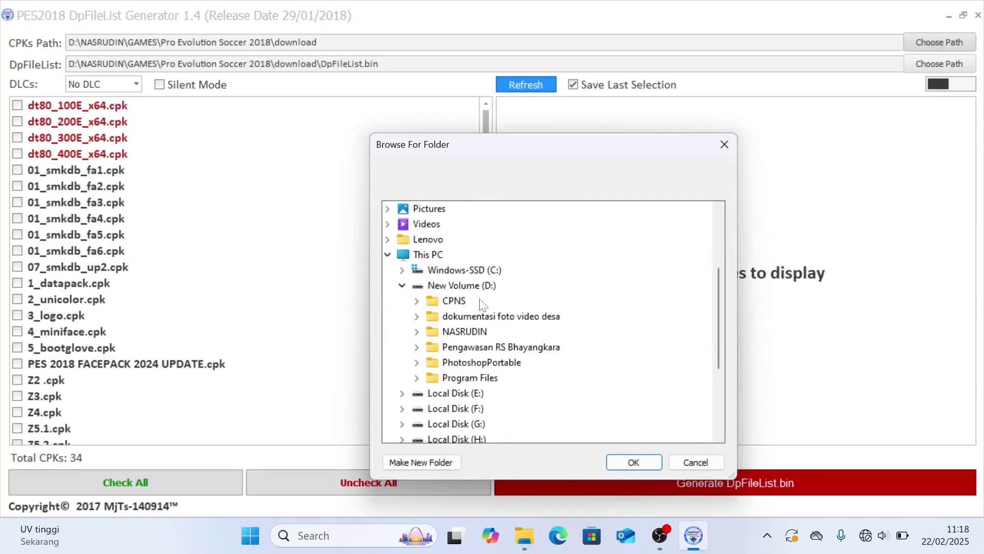
click(417, 331)
click(431, 362)
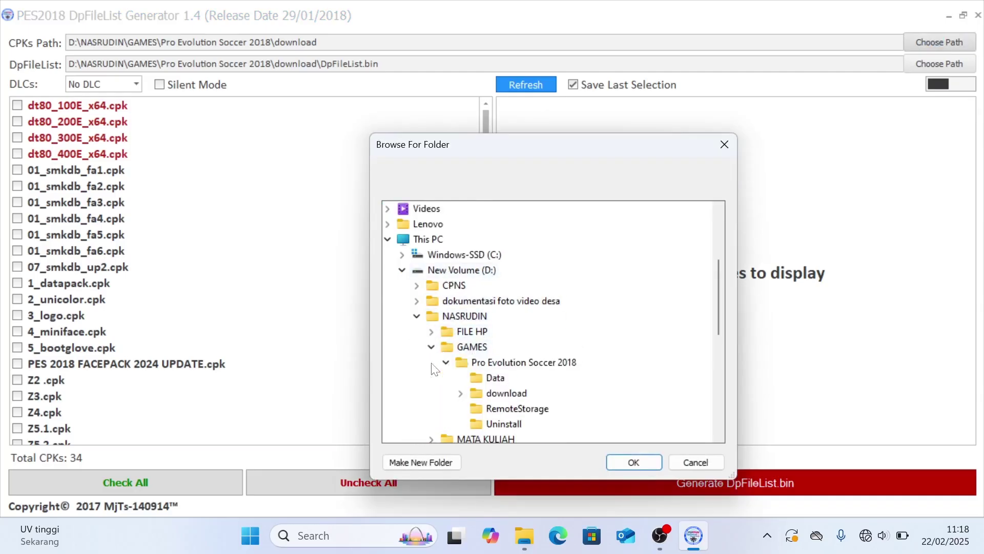
scroll(452, 333, down, 3)
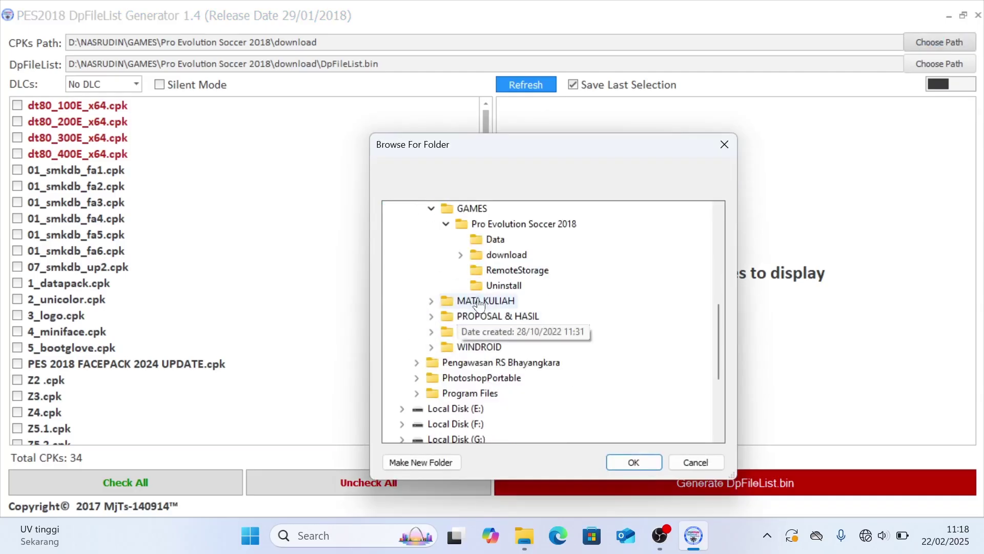
click(501, 254)
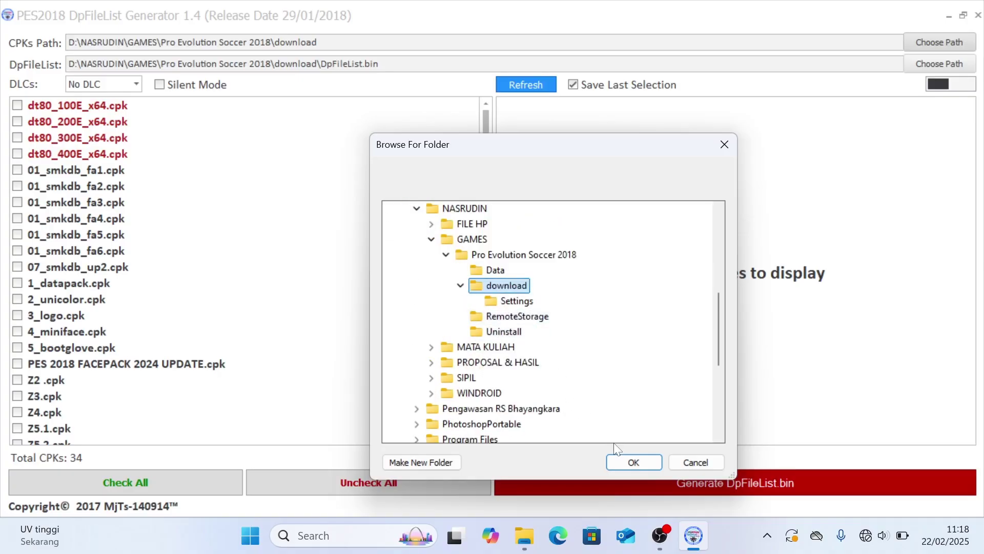
click(626, 460)
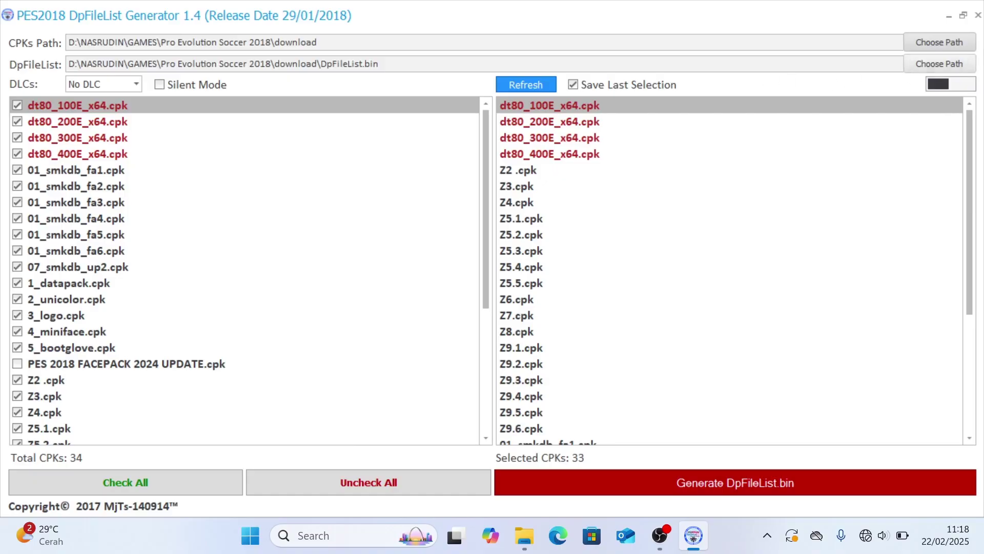
click(941, 65)
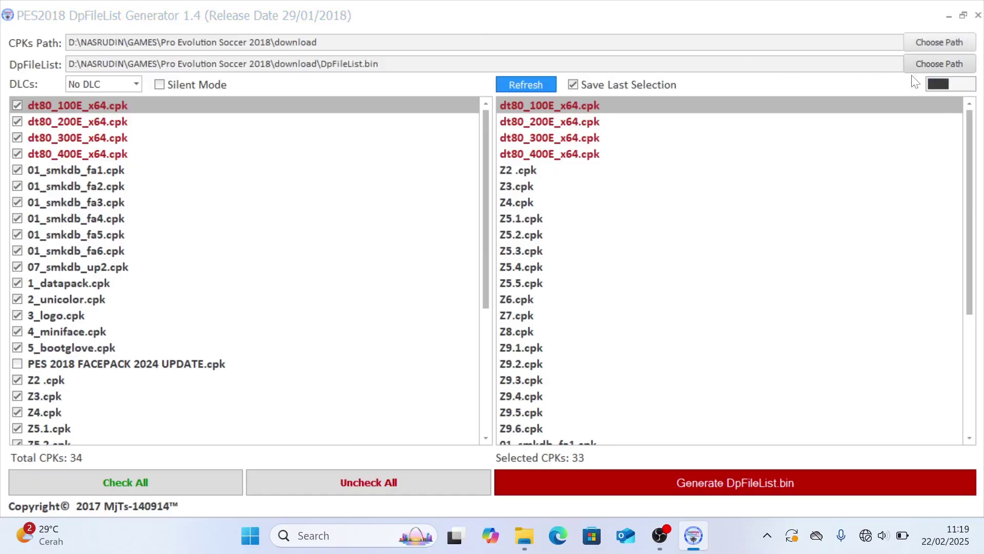
click(204, 178)
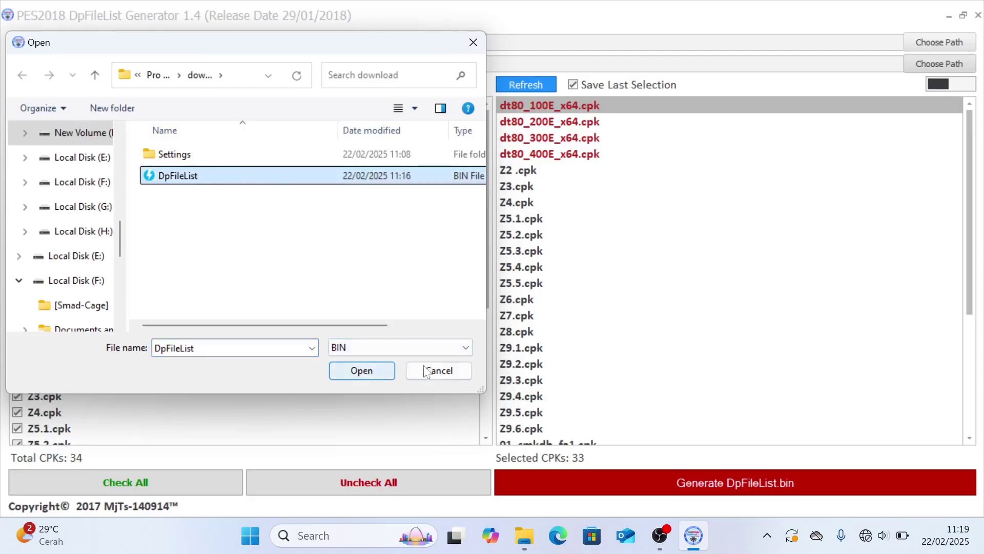
click(448, 371)
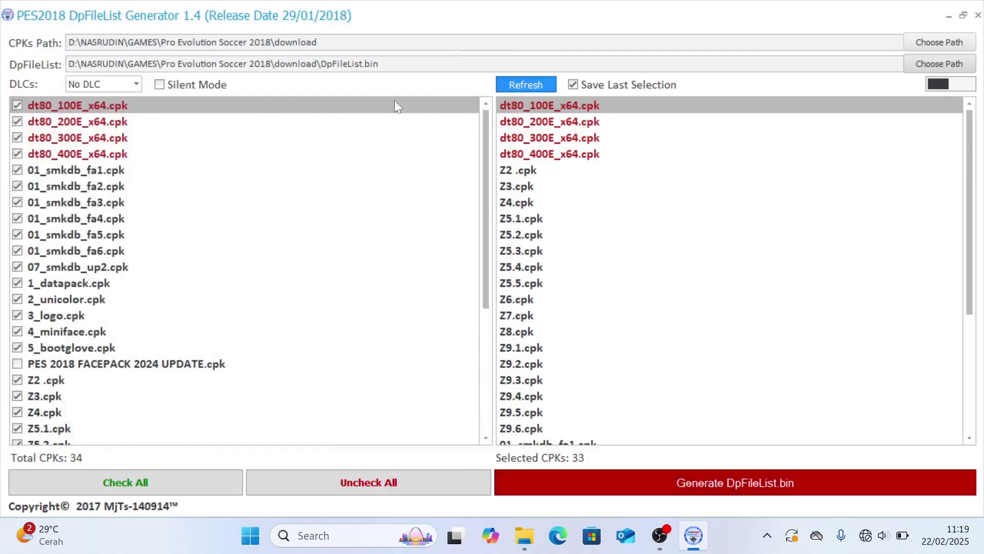
click(935, 66)
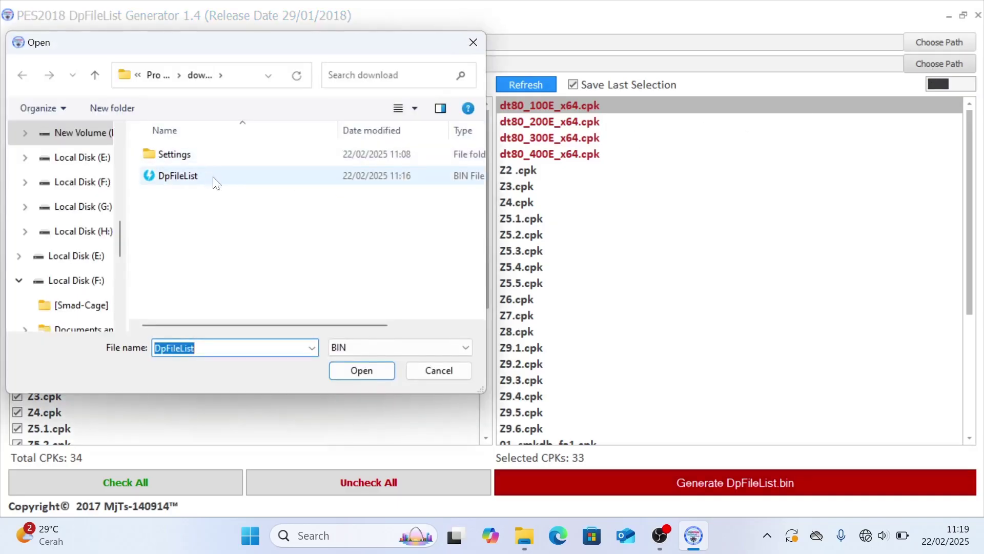
click(448, 366)
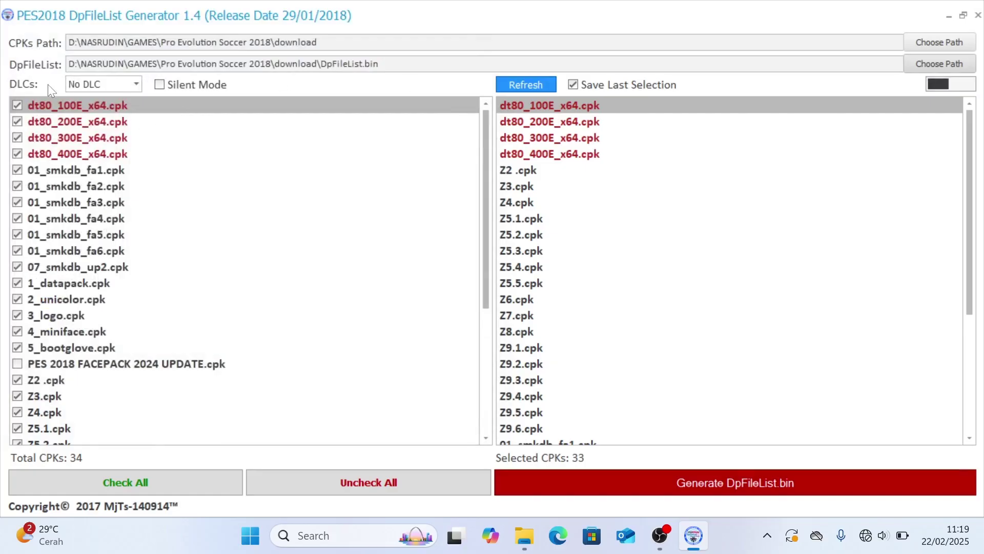
Set DLCs to No DLC and reselect every CPK file after clearing the whole selection
click(137, 86)
click(115, 99)
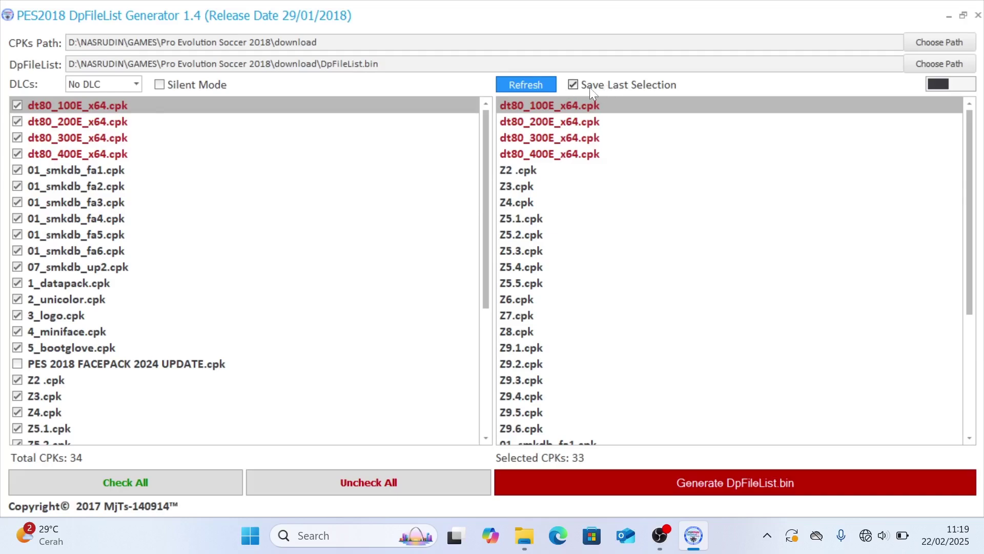
click(327, 479)
scroll(331, 351, down, 5)
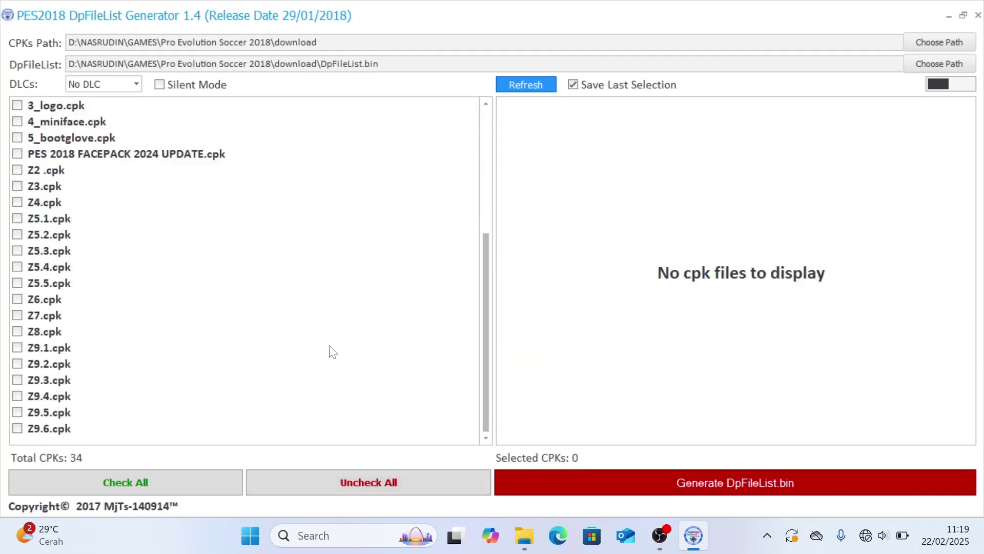
scroll(331, 352, up, 5)
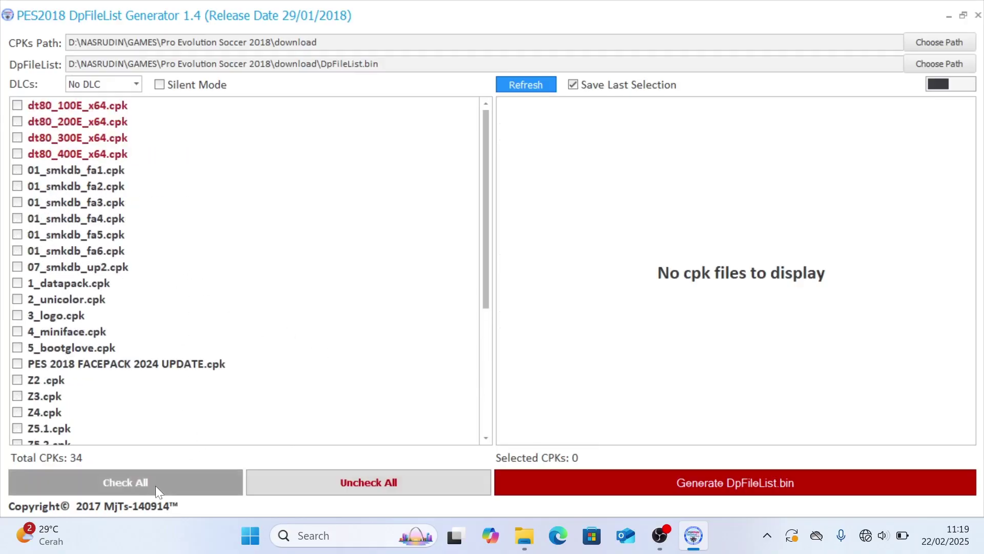
click(143, 485)
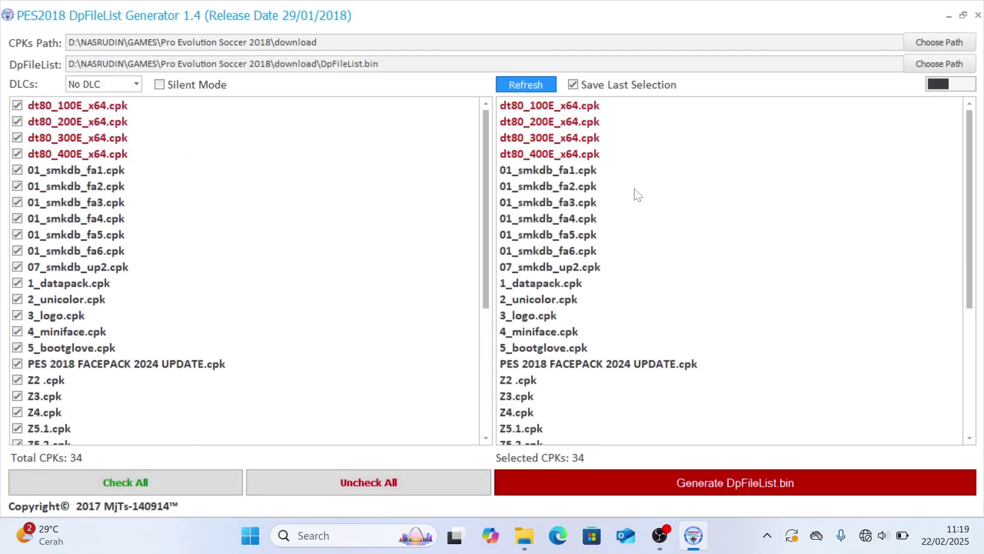
Uncheck every CPK file from 01_smkdb_fa1.cpk through PES 2018 FACEPACK 2024 UPDATE.cpk, keeping the dt80 and Z files selected
scroll(126, 288, down, 3)
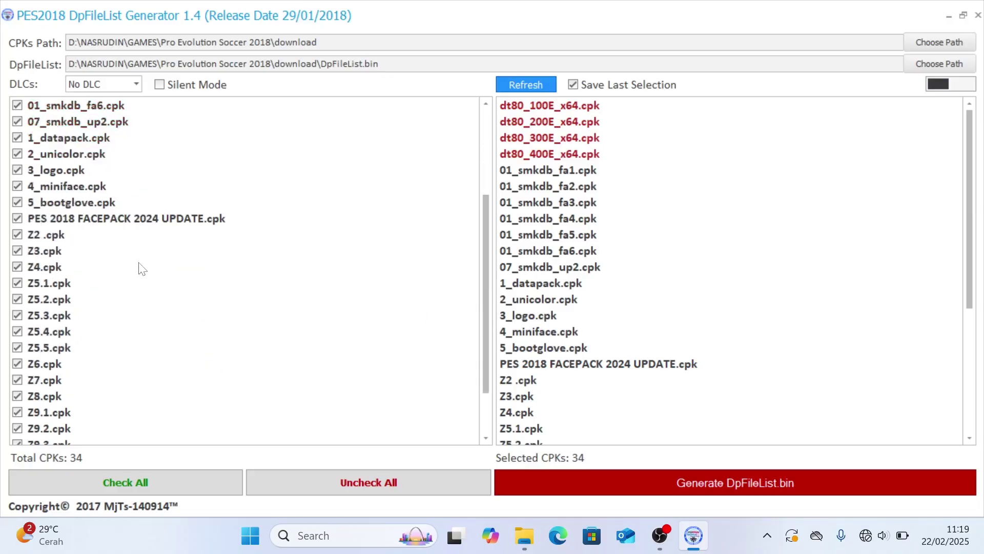
scroll(141, 268, up, 3)
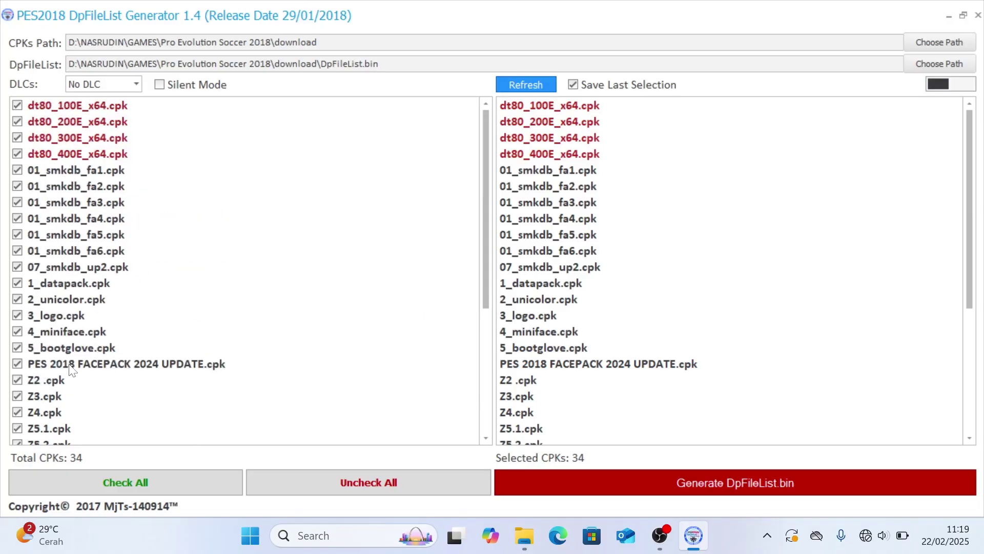
click(19, 171)
click(19, 187)
click(19, 203)
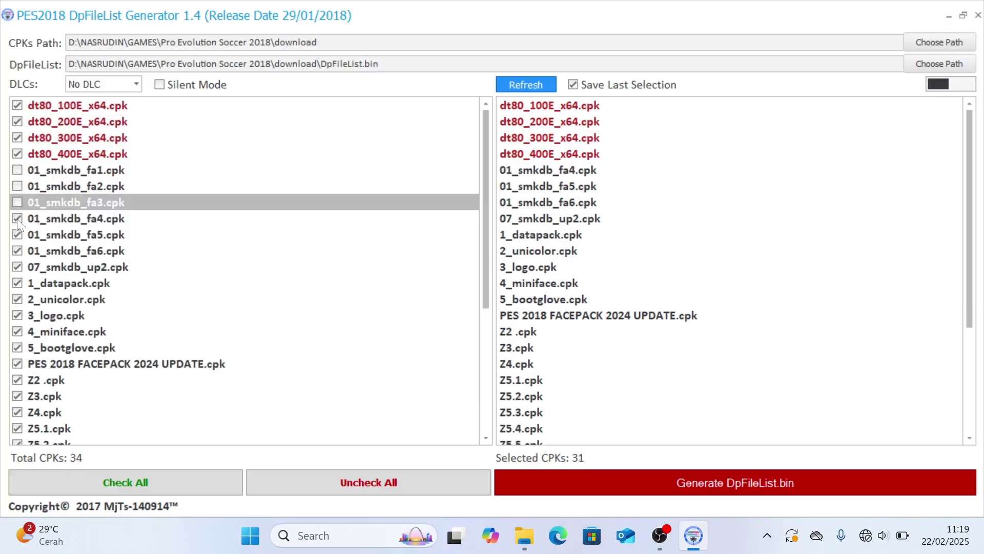
click(17, 218)
click(26, 235)
click(33, 252)
click(42, 268)
click(46, 284)
click(47, 300)
click(48, 315)
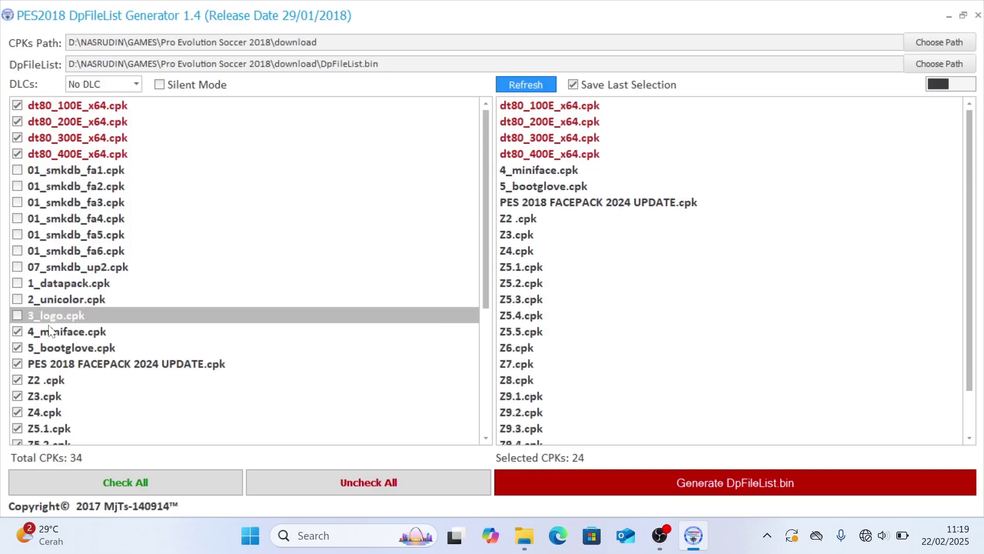
click(51, 334)
click(47, 352)
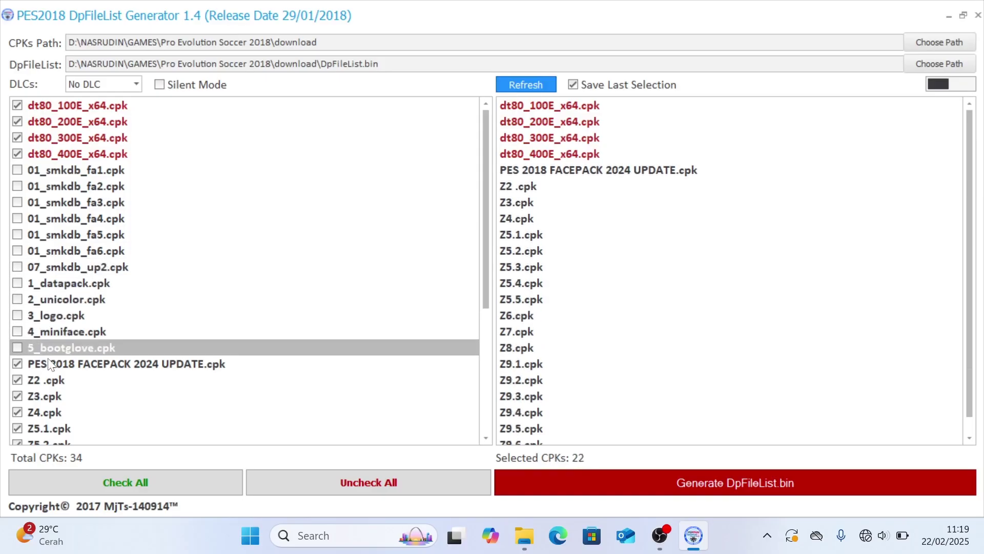
click(49, 364)
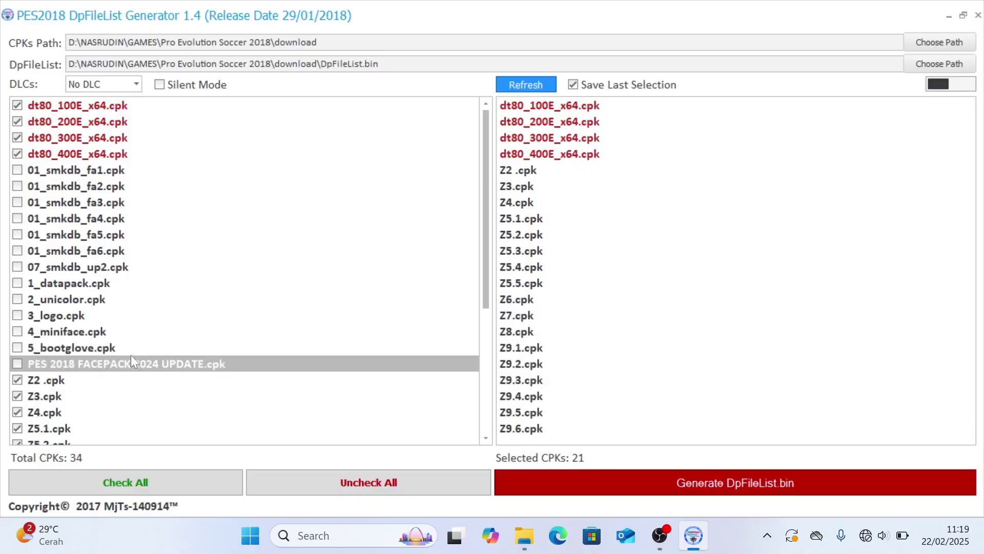
Reselect the CPK files one by one in order, from 01_smkdb_fa1.cpk through PES 2018 FACEPACK 2024 UPDATE.cpk, to place them after the Z files
click(67, 170)
click(53, 186)
click(51, 203)
click(49, 219)
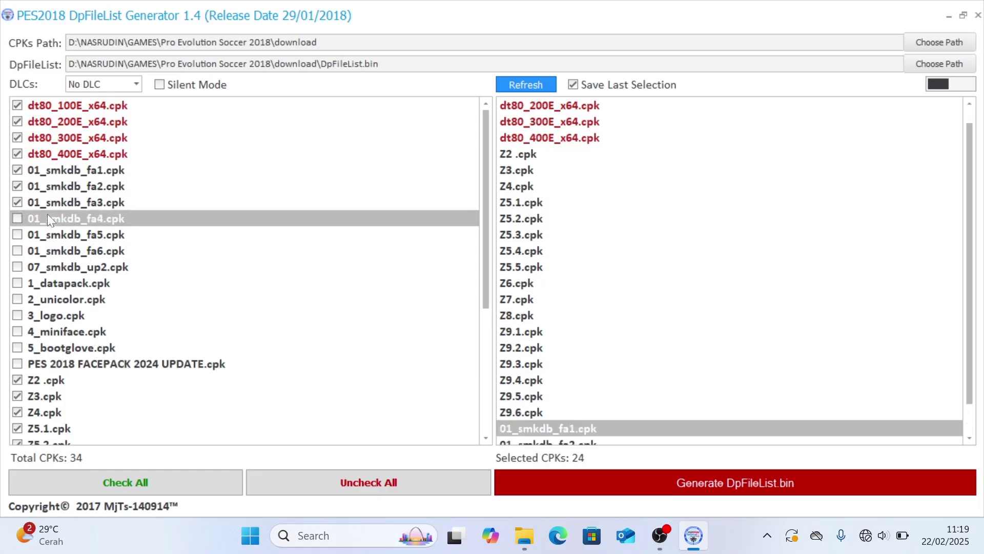
click(52, 237)
click(49, 253)
click(45, 268)
click(41, 284)
click(42, 300)
click(43, 317)
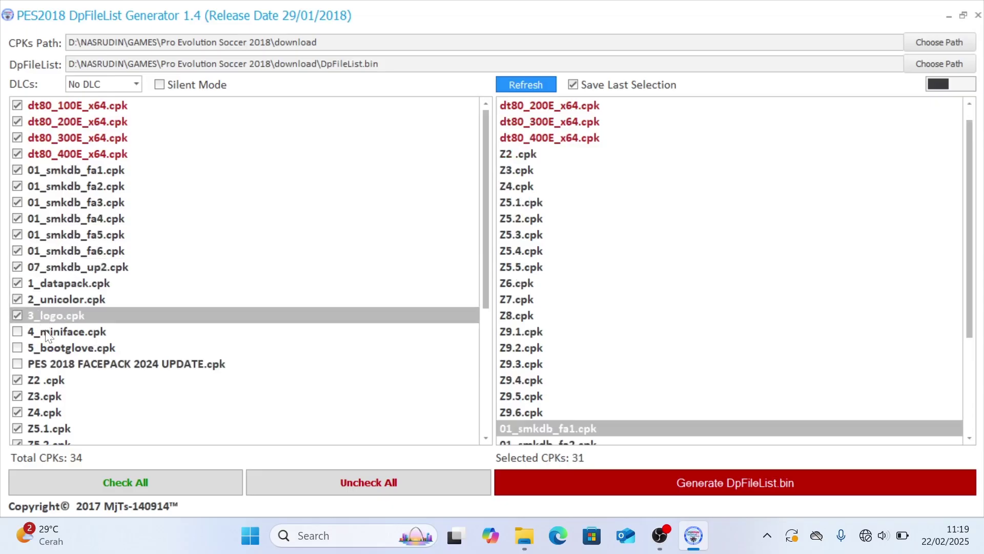
click(48, 333)
click(50, 348)
click(50, 364)
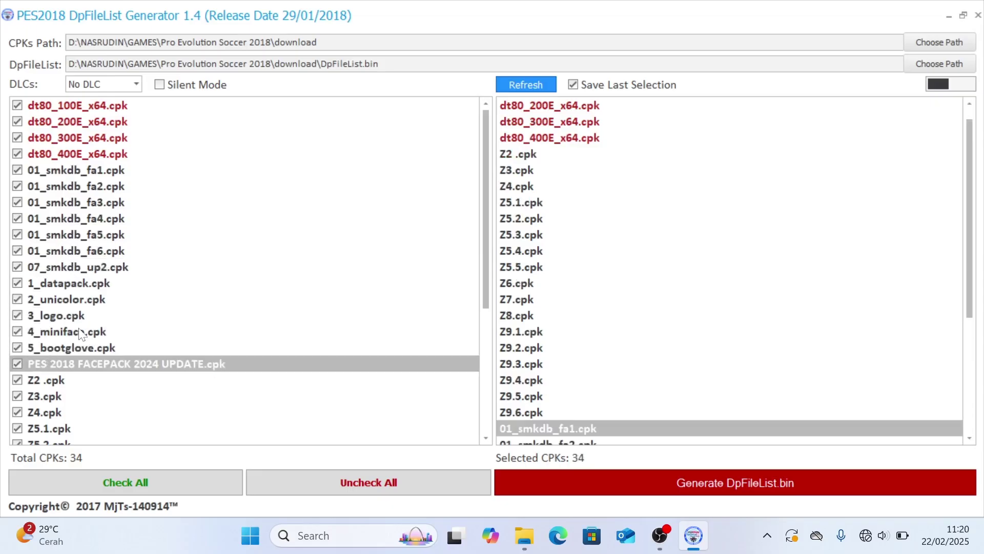
Review the order of the selected CPKs and generate DpFileList.bin in the game's download folder
scroll(619, 241, down, 4)
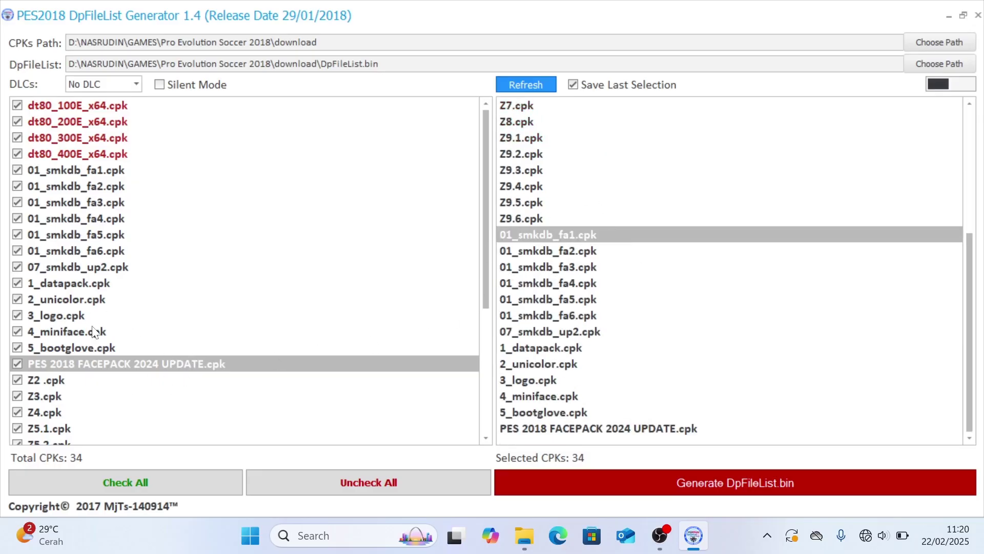
scroll(33, 323, down, 2)
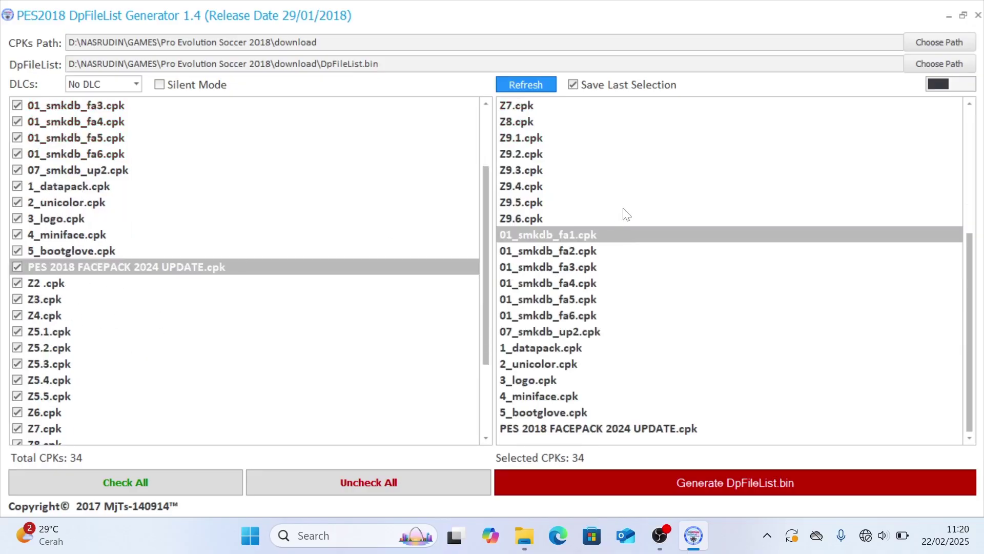
scroll(545, 180, up, 5)
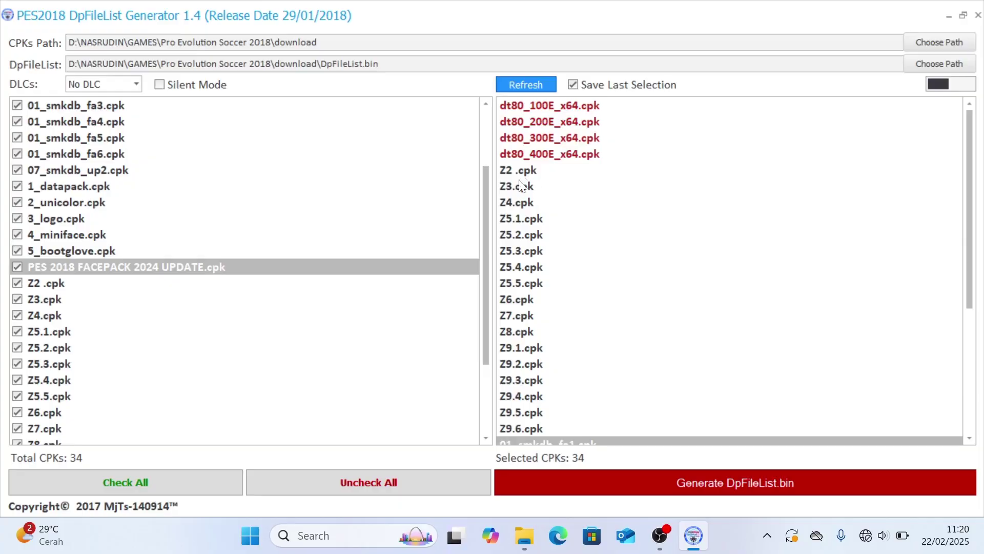
click(703, 484)
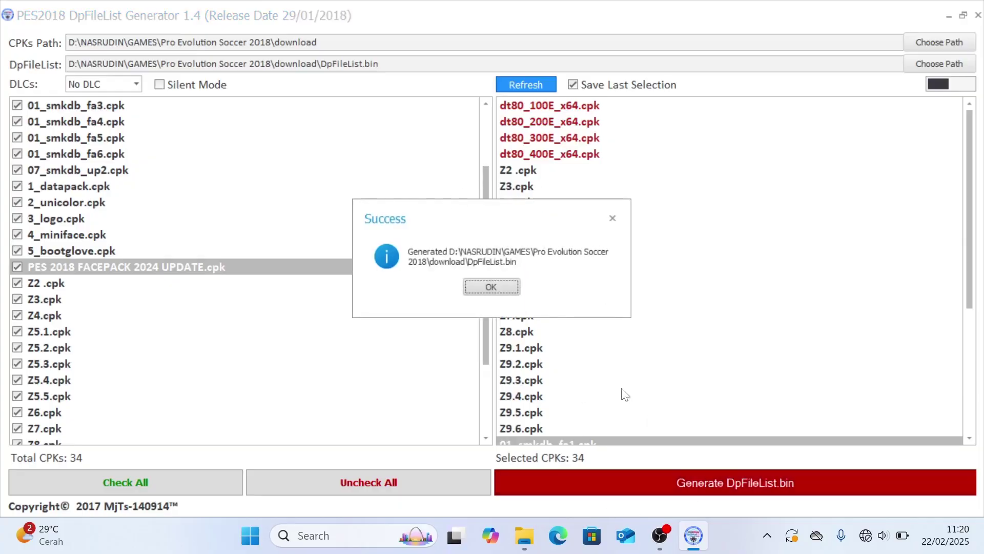
click(508, 288)
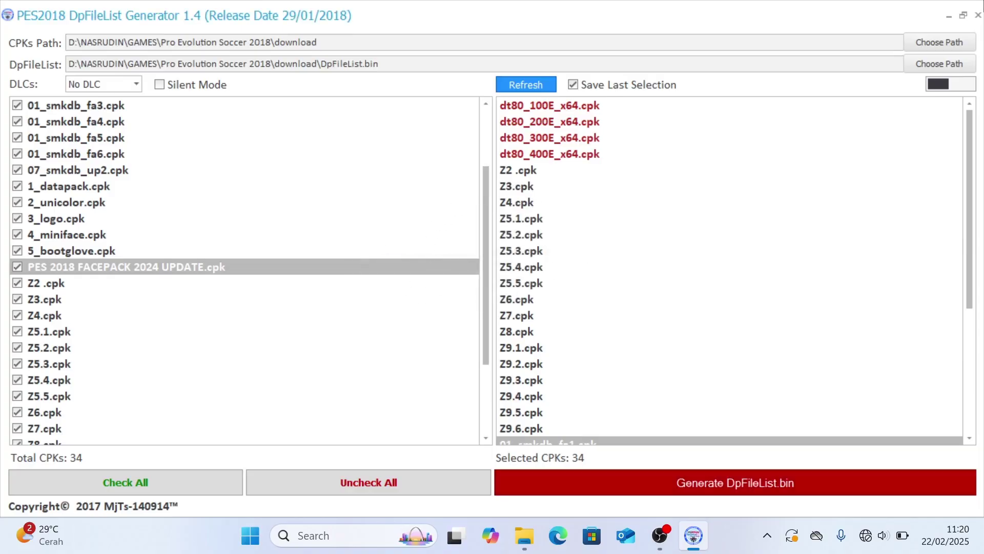
Close the generator and the download folder, and launch Pro Evolution Soccer 2018 from the desktop through to its main menu
click(978, 16)
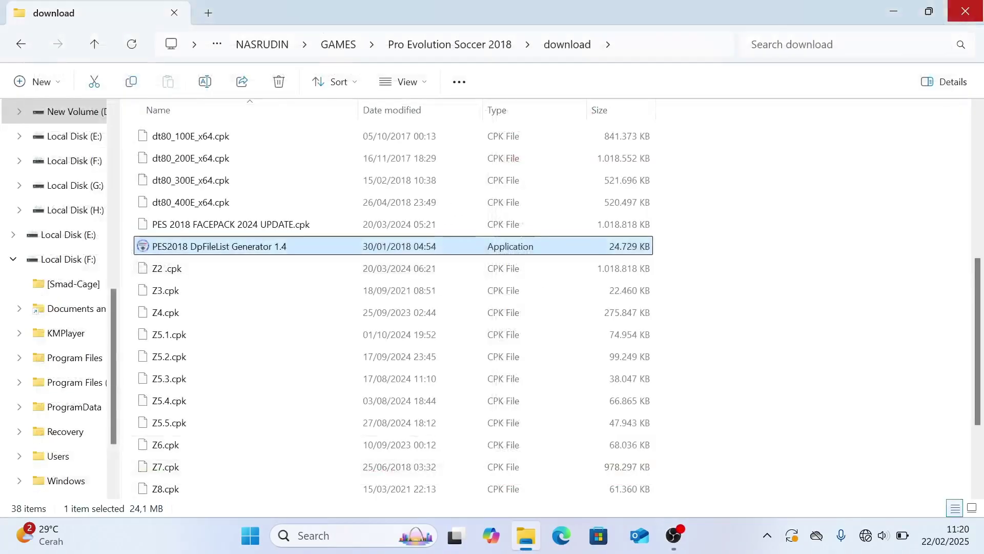
click(971, 8)
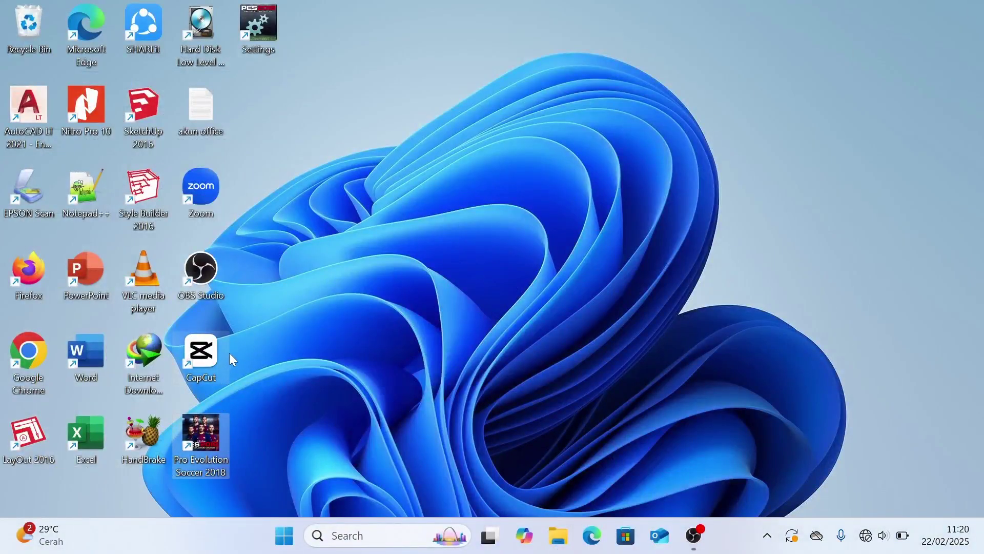
double_click(217, 429)
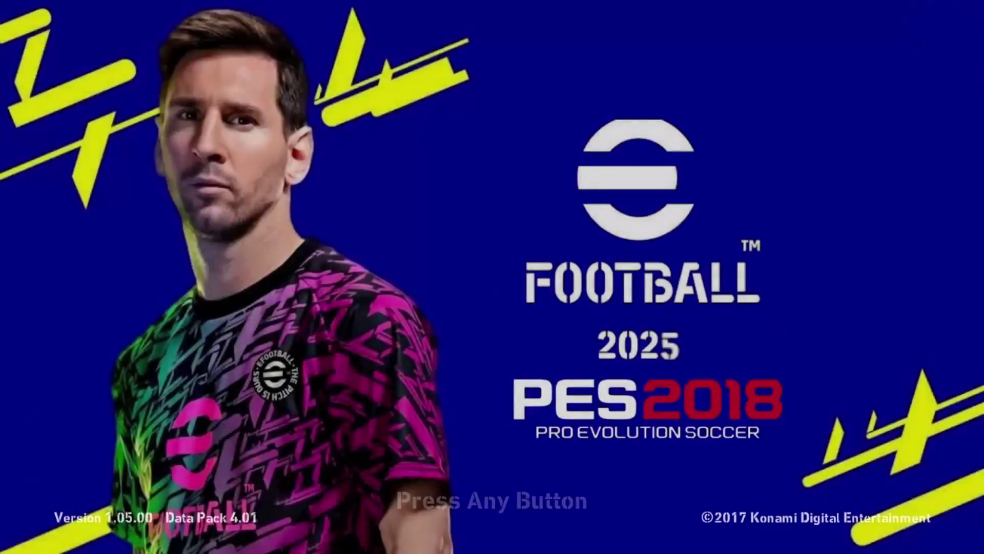
key(Return)
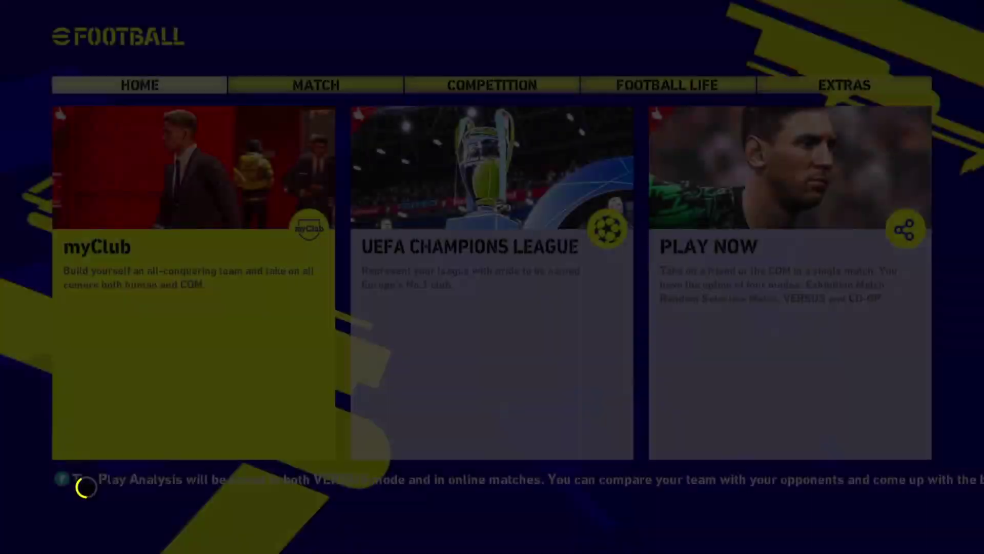
Look through the game's main menu sections from Home through Match, Competition and Football Life to Extras
key(Right)
key(Right)
key(Right)
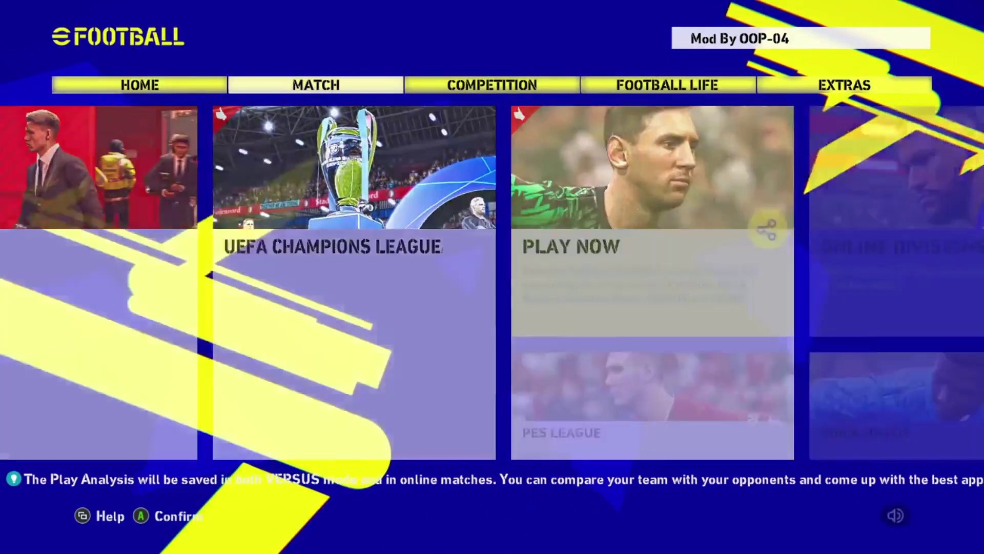
key(Right)
key(Right)
key(Right)
key(Right)
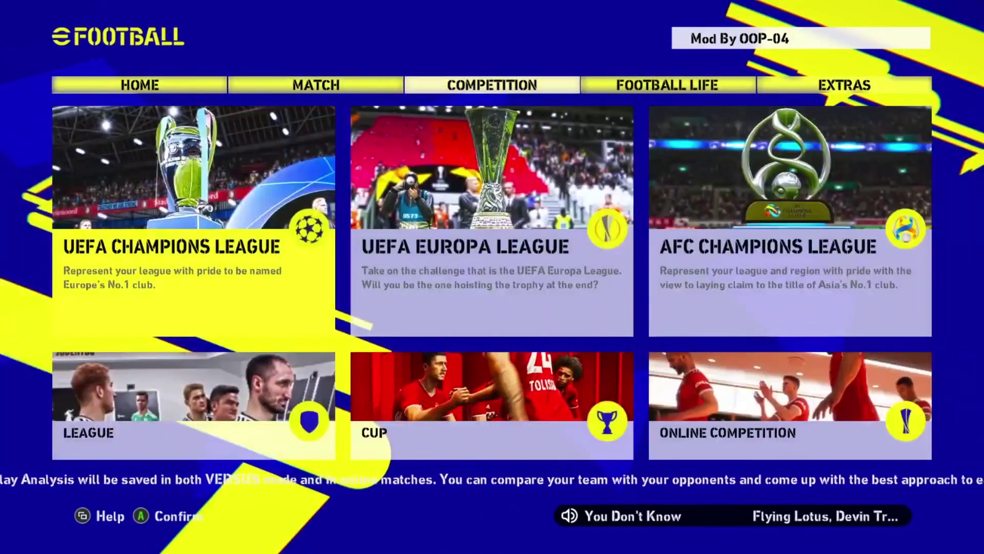
key(Right)
key(Right)
key(Right)
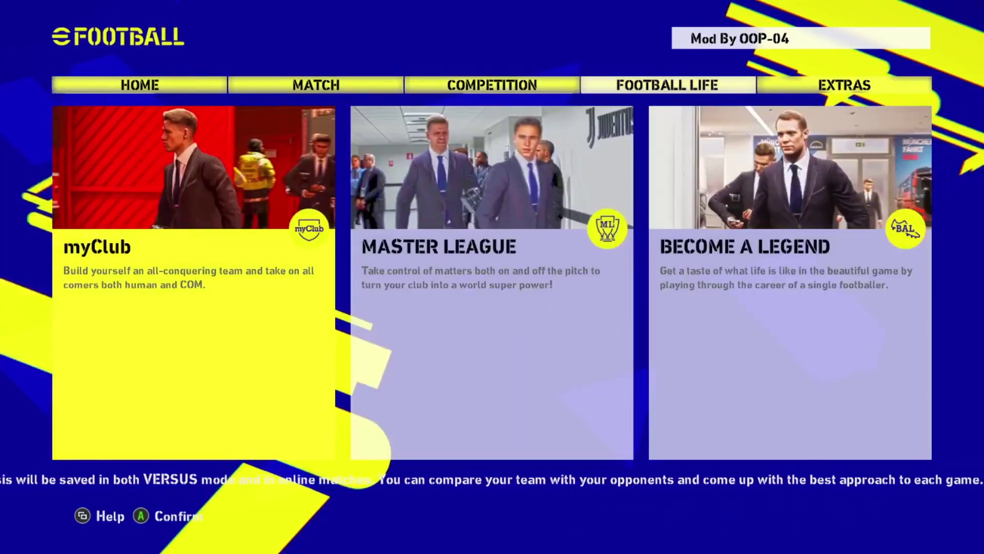
key(Right)
key(Right)
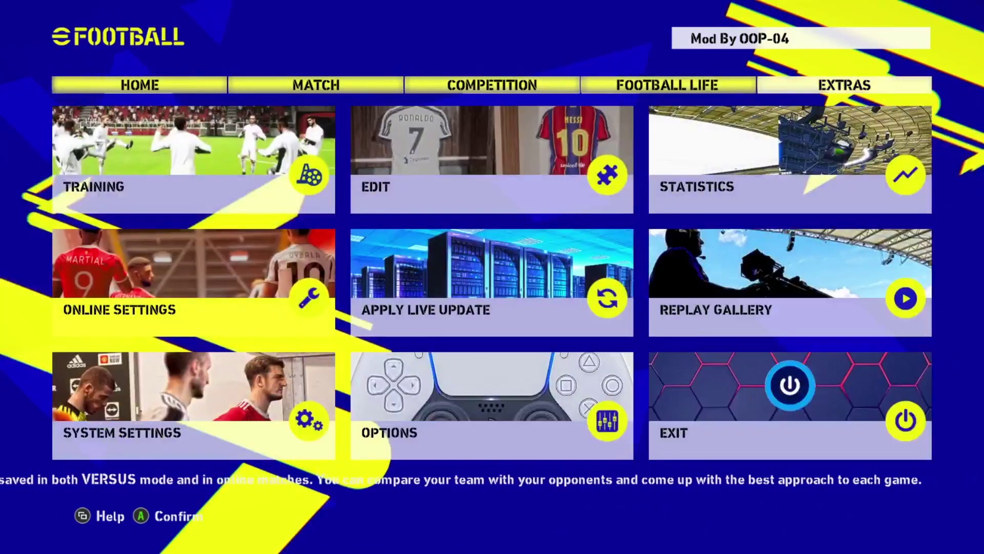
Open Edit mode from Extras and go into the Players section as far as the team selection
key(Right)
key(Up)
key(Return)
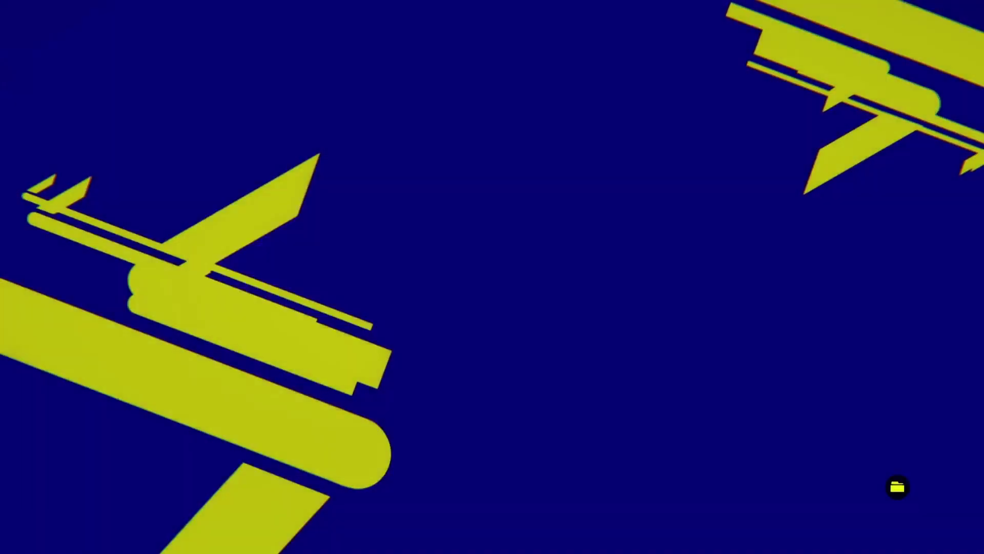
key(Return)
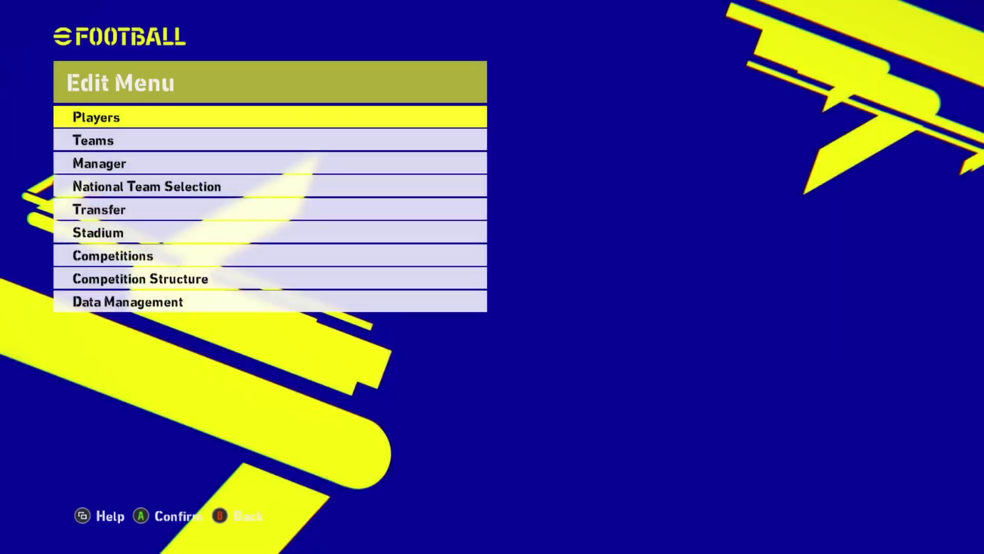
key(Return)
key(Down)
key(Return)
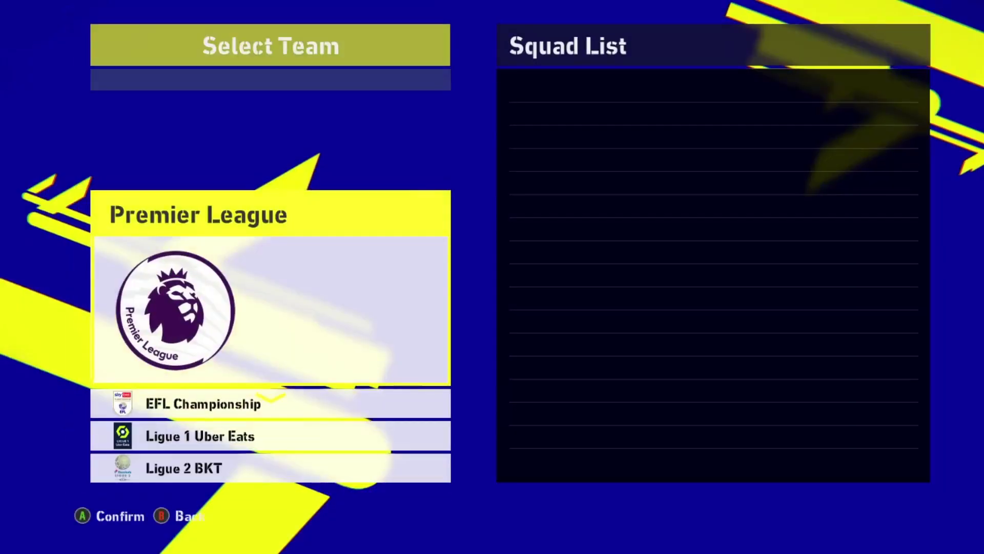
Browse the list of leagues down to Campeonato AFP Planvital and return to the Premier League
key(Down)
key(Down)
key(Down)
key(Down)
key(Down)
key(Down)
key(Down)
key(Down)
key(Down)
key(Down)
key(Down)
key(Down)
key(Down)
key(Down)
key(Down)
key(Down)
key(Down)
key(Down)
key(Down)
key(Down)
key(Down)
key(Down)
key(Down)
key(Down)
key(Down)
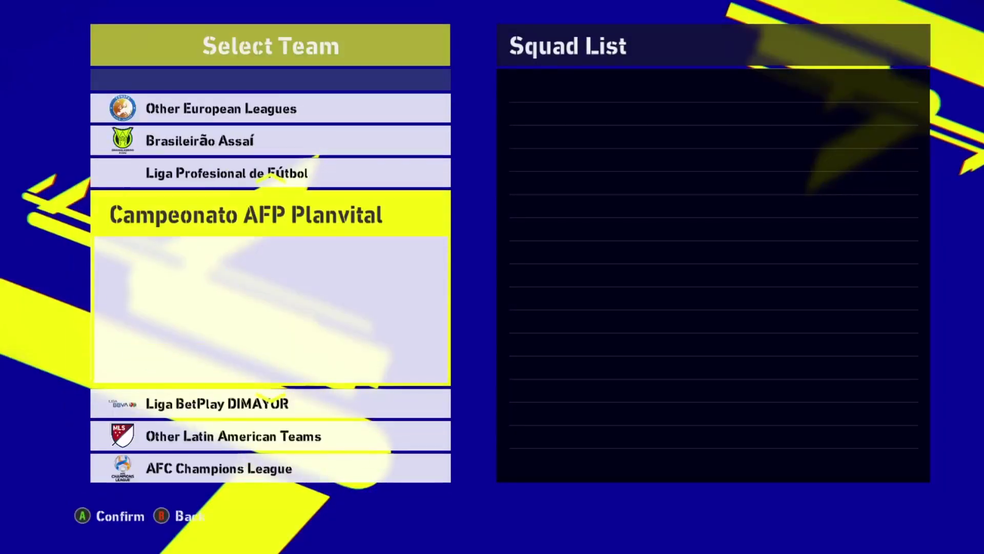
key(Up)
key(Up)
key(Up)
key(Up)
key(Up)
key(Up)
key(Up)
key(Up)
key(Up)
key(Up)
key(Up)
key(Up)
key(Up)
key(Up)
key(Up)
key(Up)
key(Up)
key(Up)
key(Up)
key(Up)
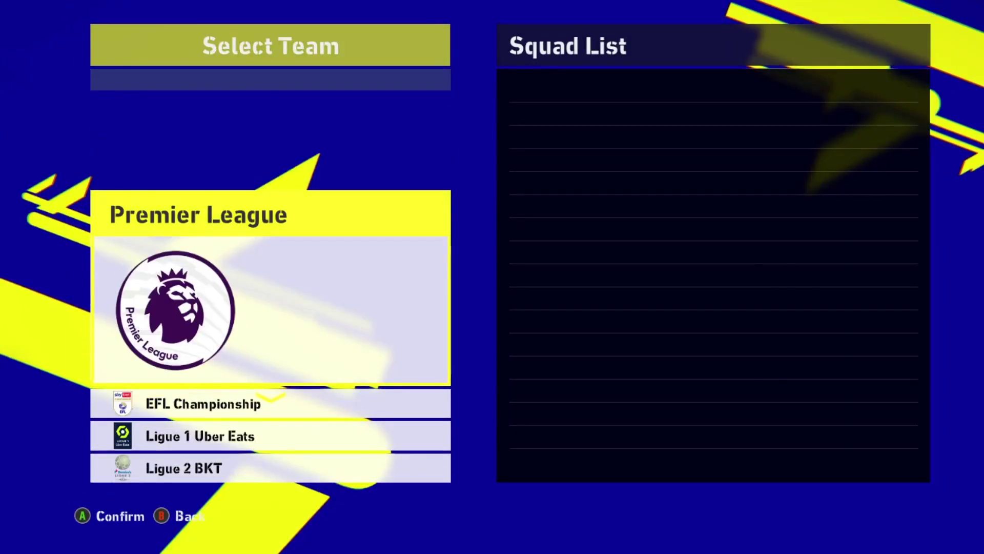
Open the Arsenal FC squad within the Premier League
key(Return)
key(Down)
key(Return)
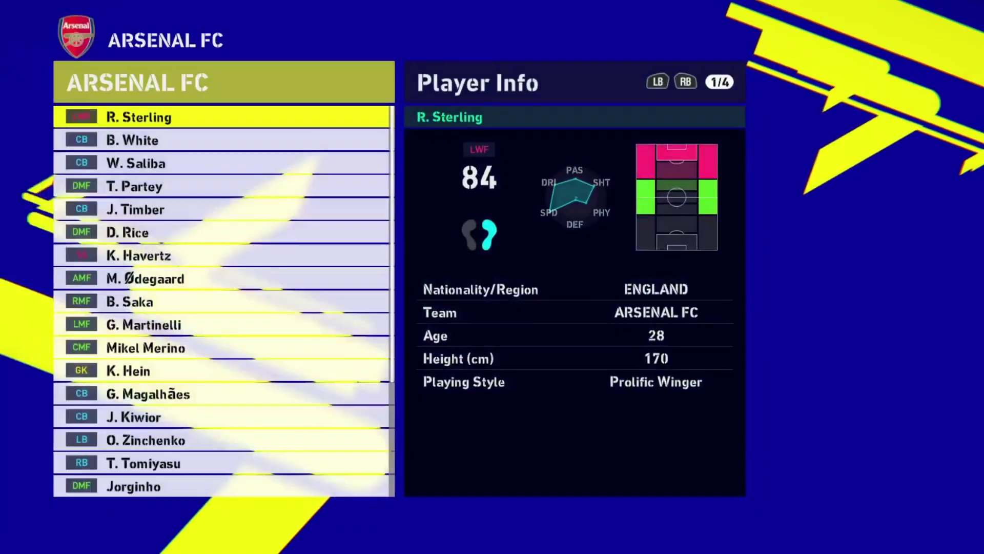
Examine the player info, faces and kits of the Arsenal FC players down through the squad list
key(Down)
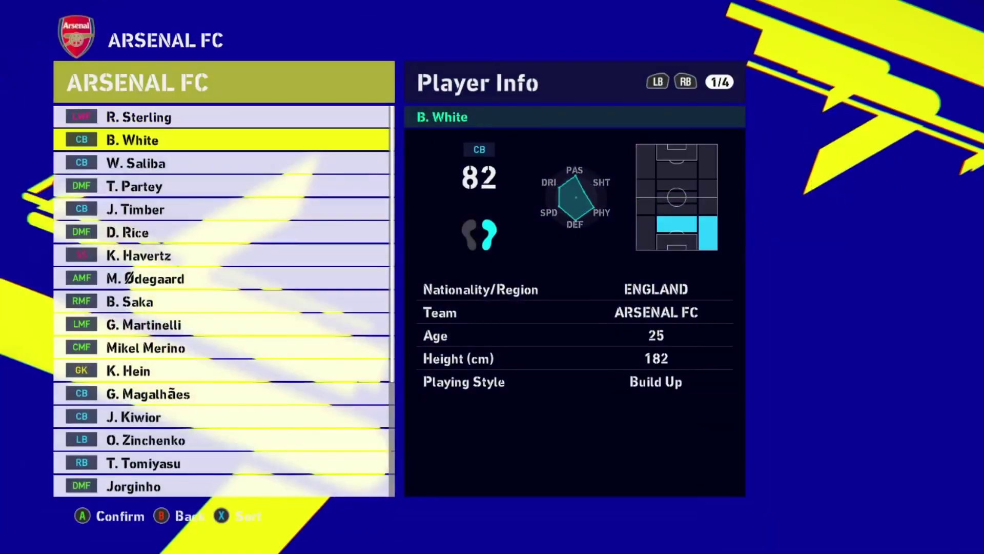
key(Down)
key(Down)
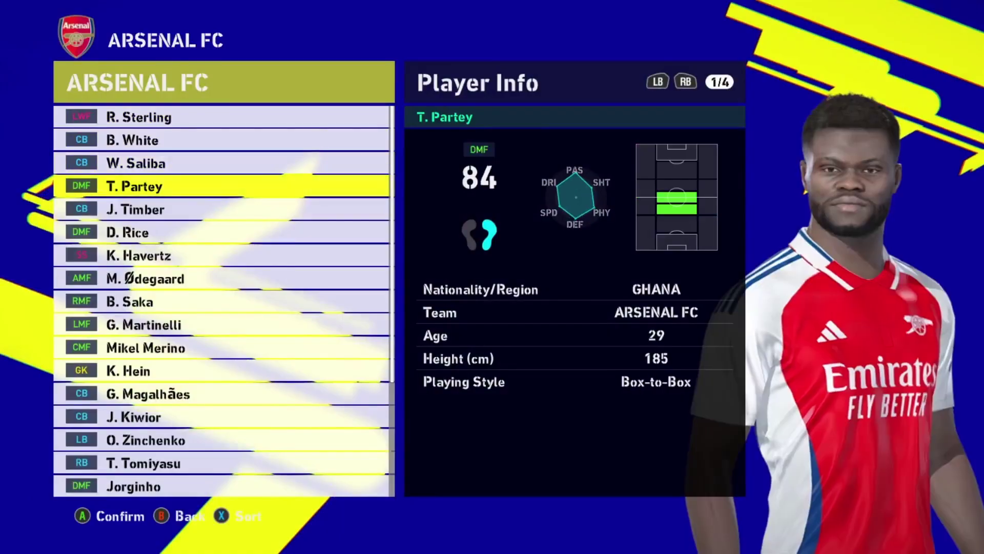
key(Down)
key(Down)
key(Down)
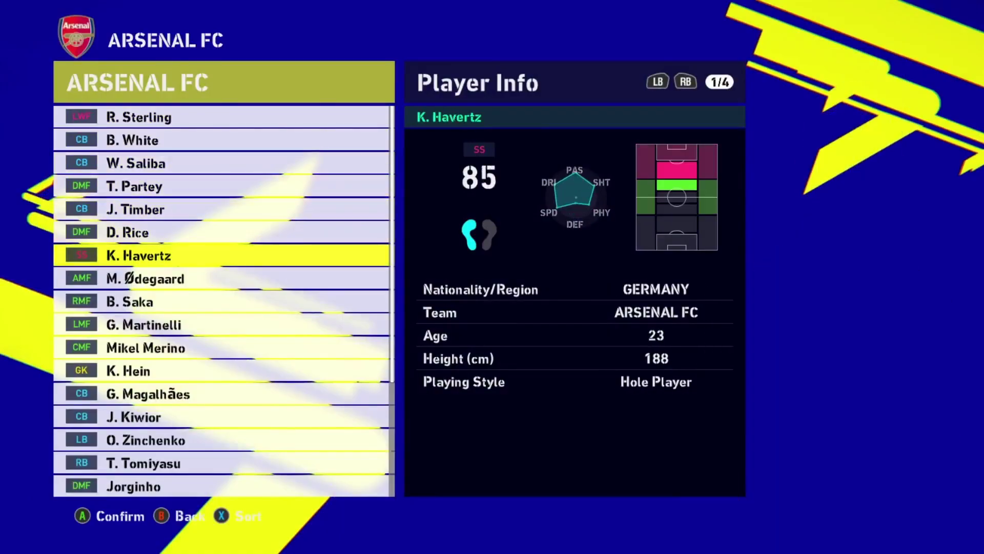
key(Down)
key(Down)
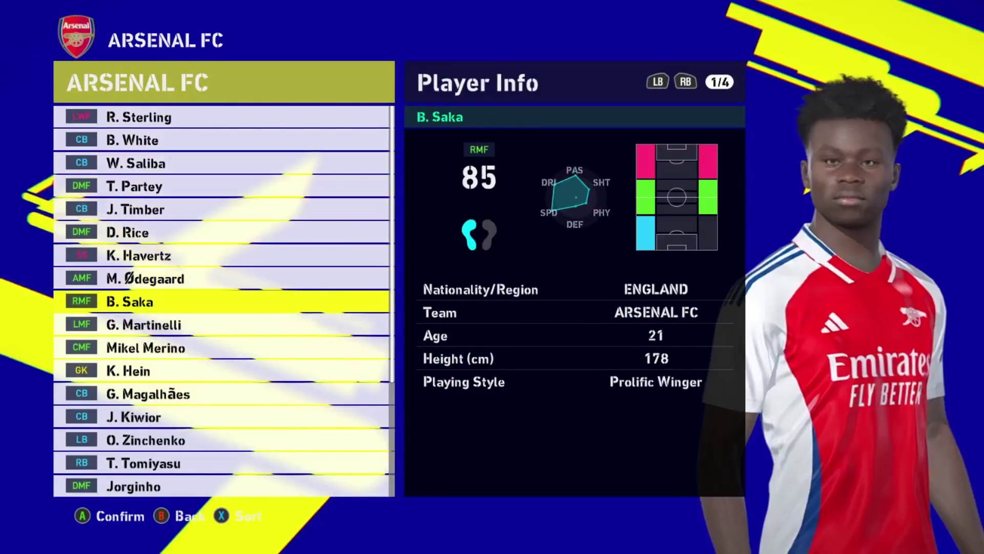
key(Down)
key(Down)
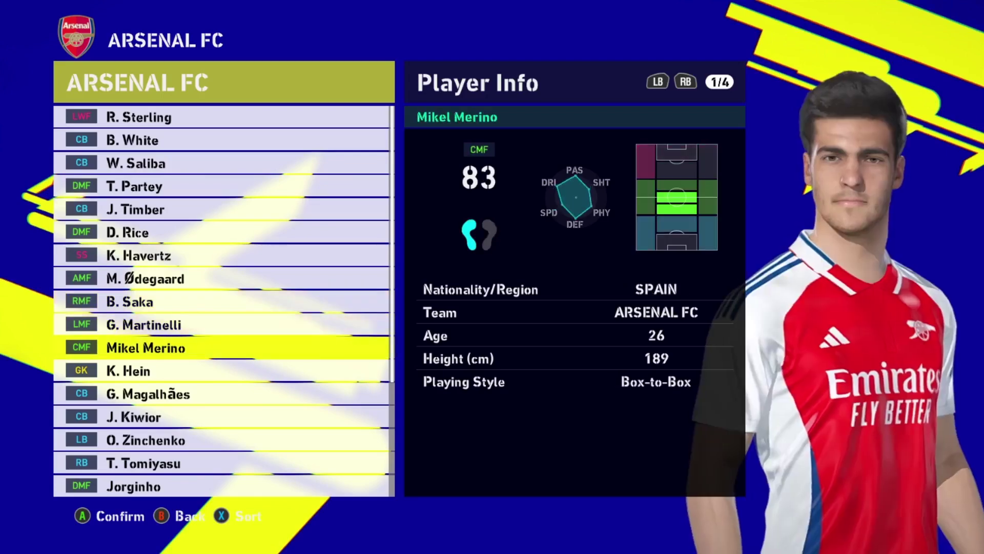
key(Down)
key(Down)
key(Down)
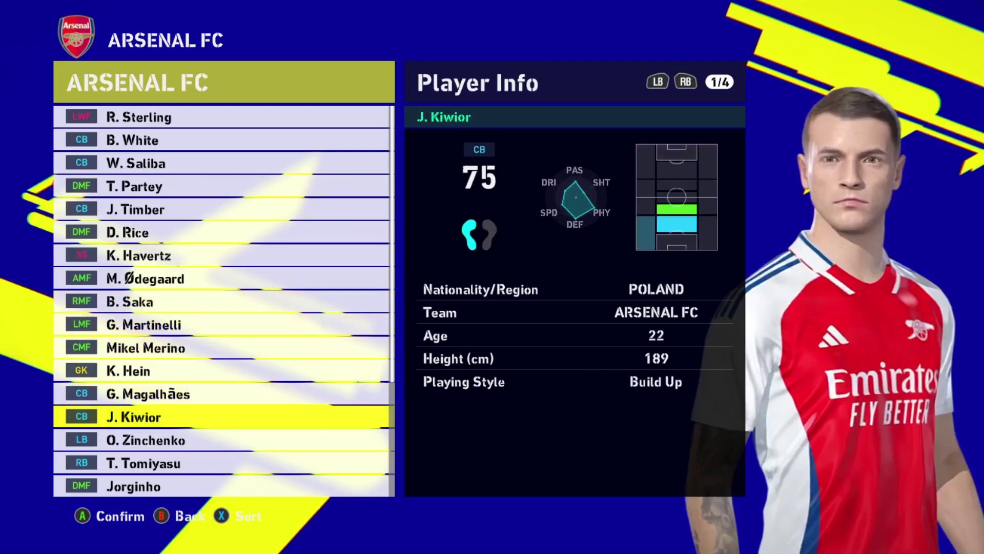
key(Down)
key(Down)
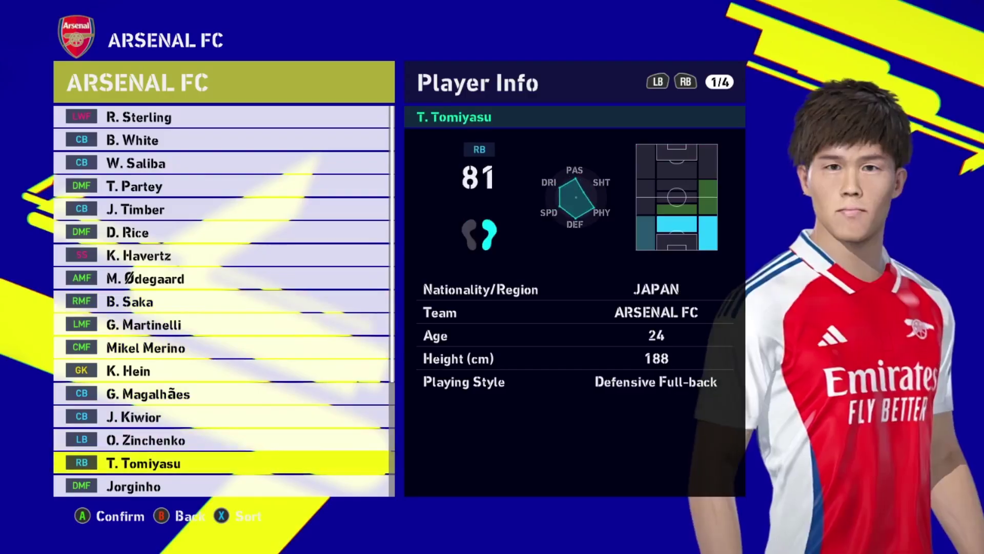
key(Down)
key(Down)
key(Down)
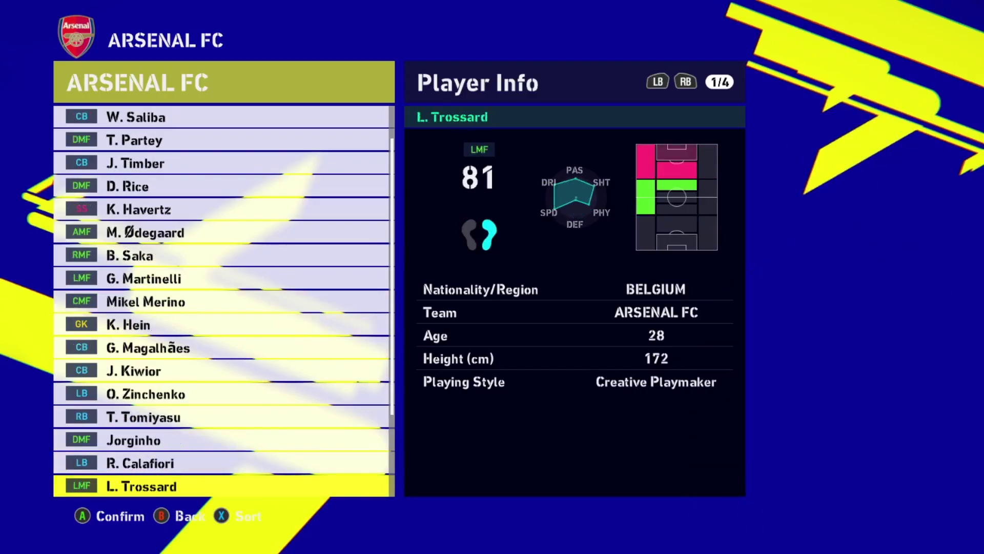
key(Down)
key(Down)
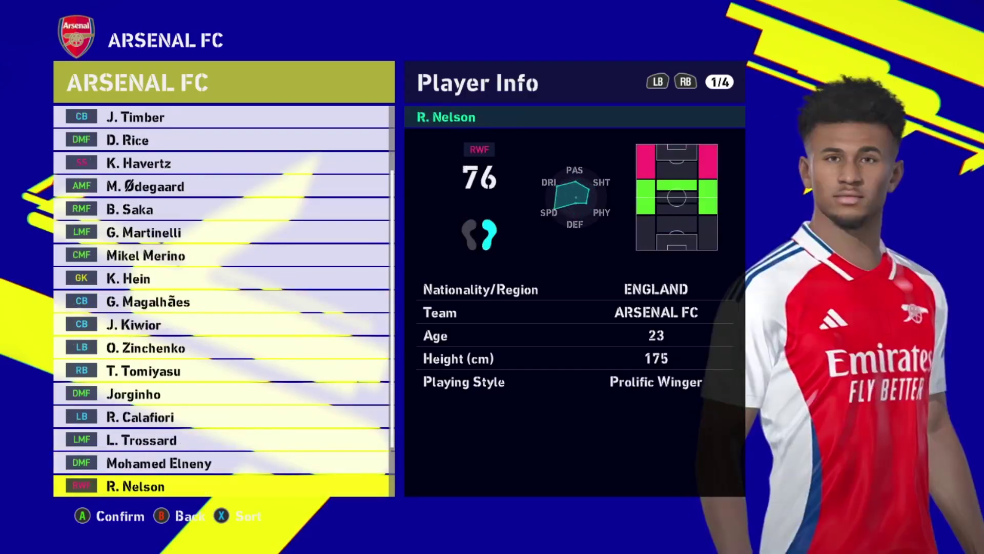
key(Down)
key(Down)
key(Down)
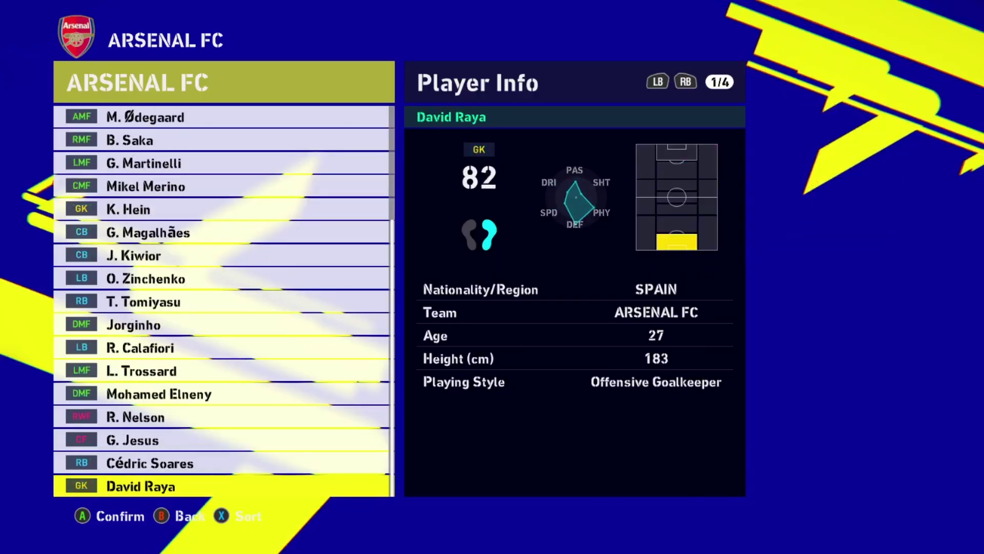